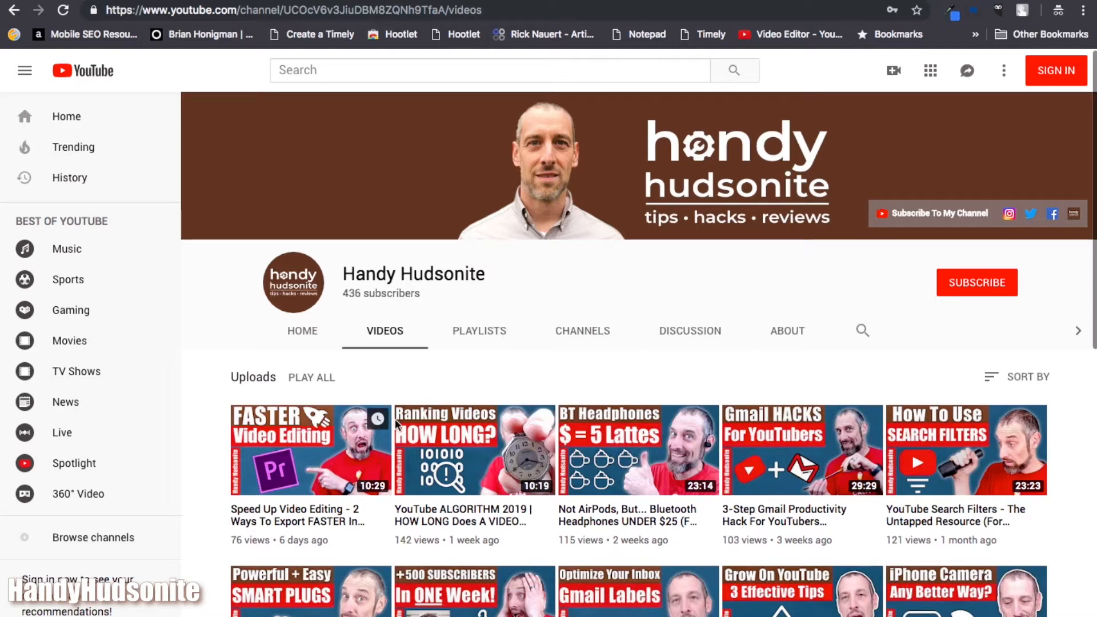
- Look through the Handy Hudsonite channel's uploaded videos to compare the style of their thumbnails
{"action": "scroll", "coordinate": [545, 351], "scroll_direction": "down", "scroll_amount": 1}
{"action": "scroll", "coordinate": [546, 353], "scroll_direction": "down", "scroll_amount": 1}
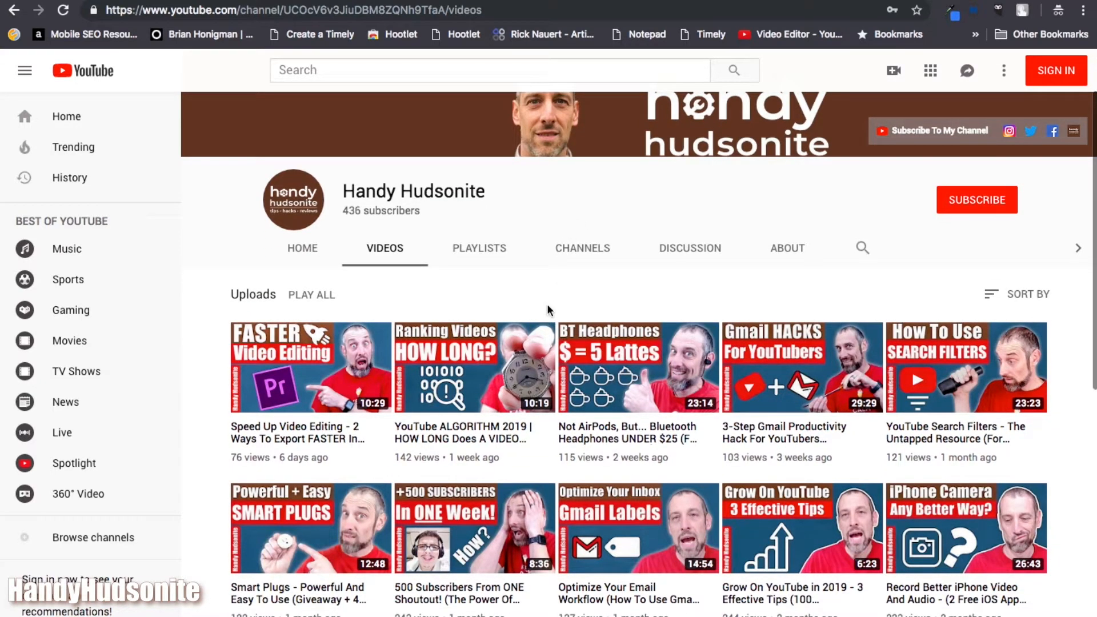
{"action": "scroll", "coordinate": [548, 306], "scroll_direction": "up", "scroll_amount": 1}
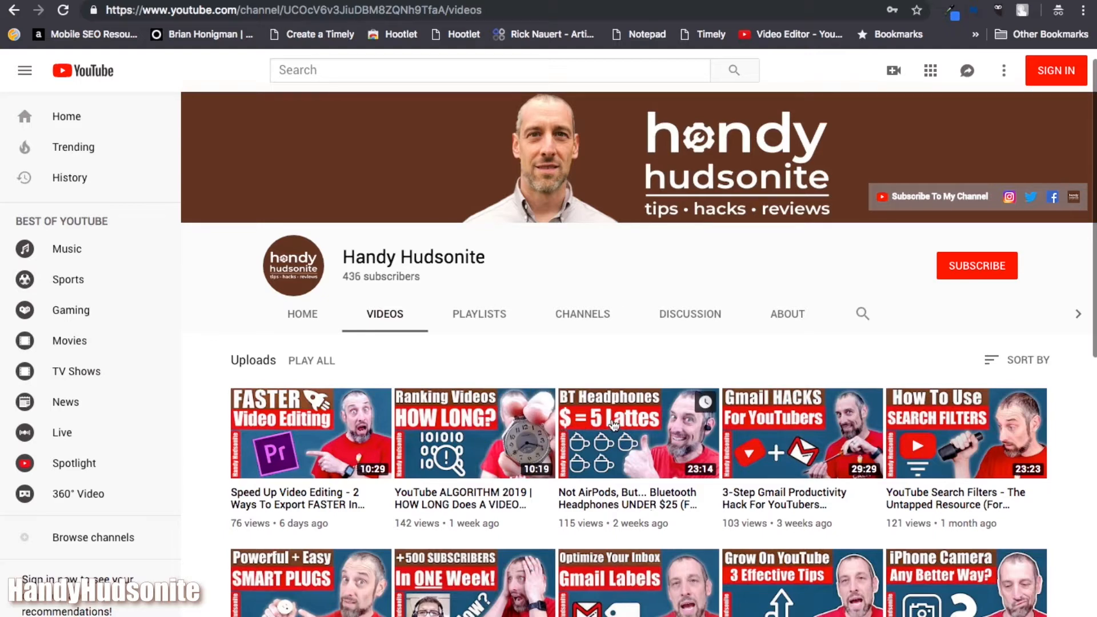
{"action": "scroll", "coordinate": [614, 424], "scroll_direction": "down", "scroll_amount": 3}
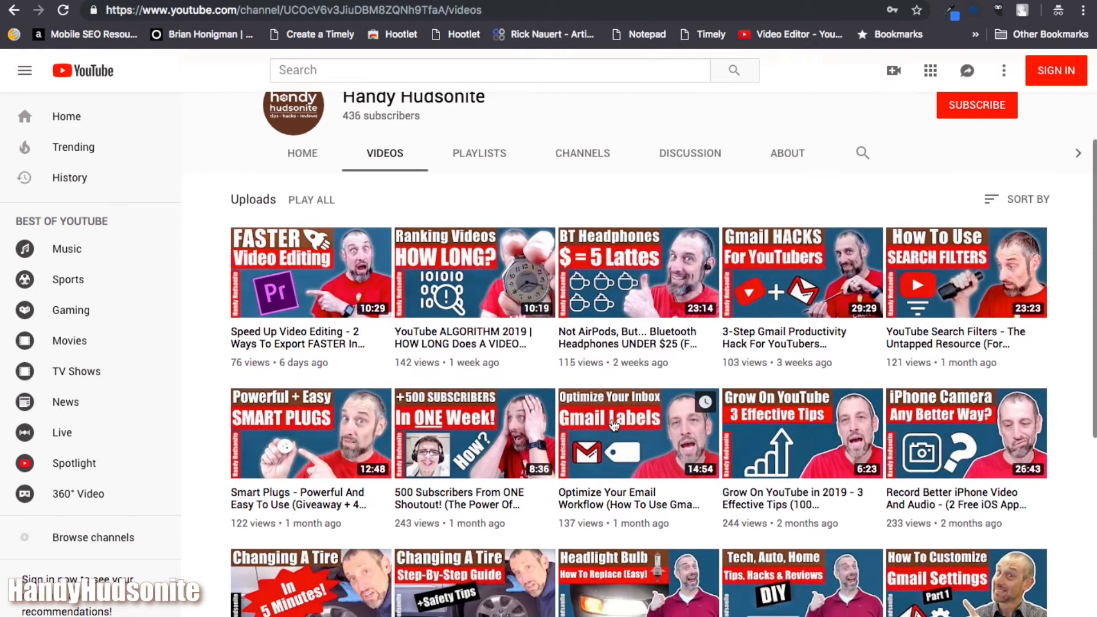
{"action": "scroll", "coordinate": [614, 423], "scroll_direction": "down", "scroll_amount": 5}
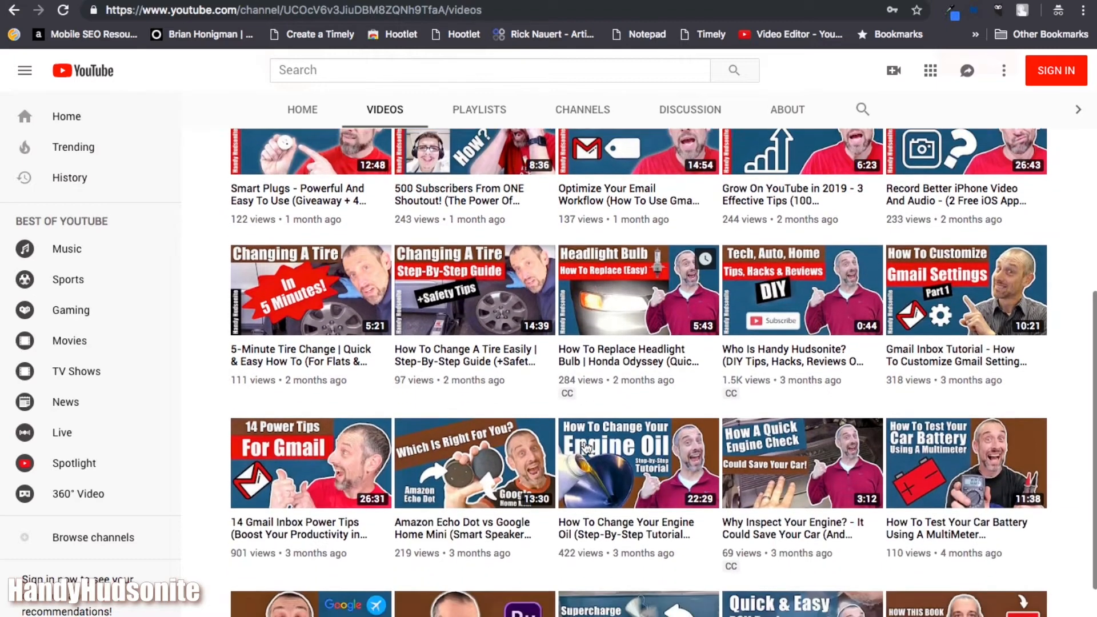
{"action": "scroll", "coordinate": [584, 447], "scroll_direction": "down", "scroll_amount": 2}
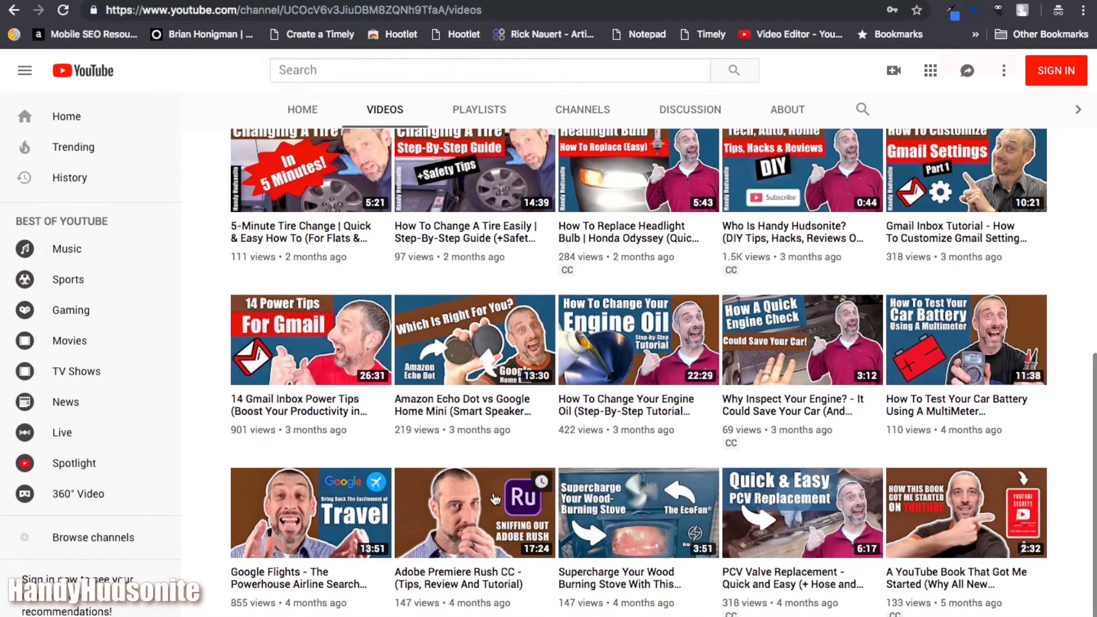
{"action": "scroll", "coordinate": [348, 511], "scroll_direction": "up", "scroll_amount": 2}
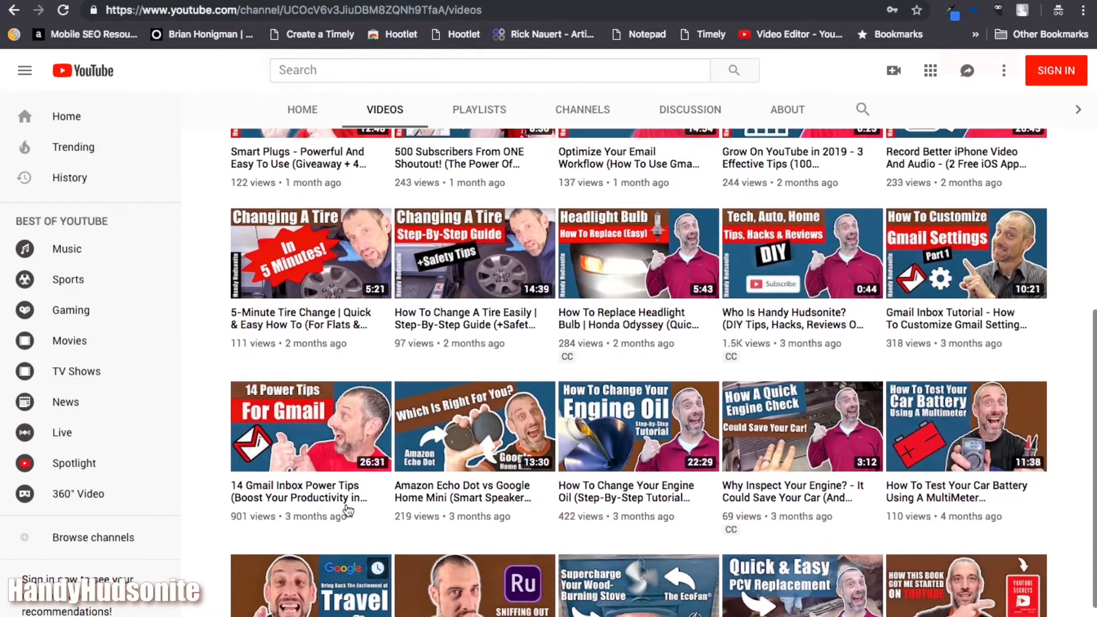
{"action": "scroll", "coordinate": [348, 510], "scroll_direction": "up", "scroll_amount": 2}
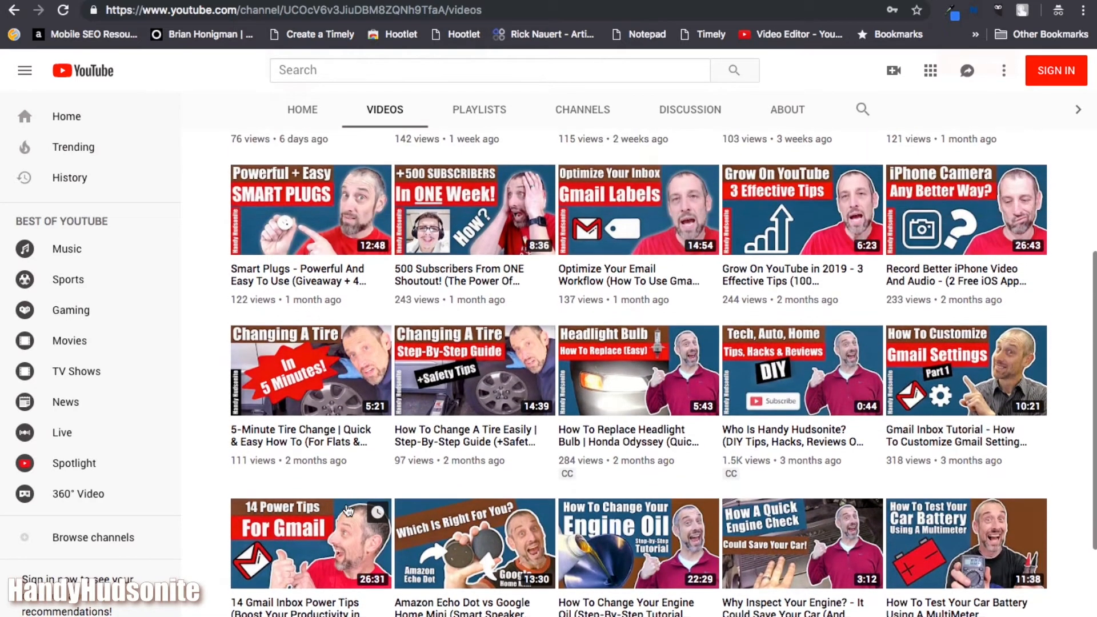
{"action": "scroll", "coordinate": [348, 510], "scroll_direction": "down", "scroll_amount": 4}
{"action": "scroll", "coordinate": [348, 510], "scroll_direction": "up", "scroll_amount": 4}
{"action": "scroll", "coordinate": [348, 510], "scroll_direction": "up", "scroll_amount": 5}
{"action": "scroll", "coordinate": [348, 510], "scroll_direction": "up", "scroll_amount": 2}
{"action": "scroll", "coordinate": [348, 510], "scroll_direction": "up", "scroll_amount": 2}
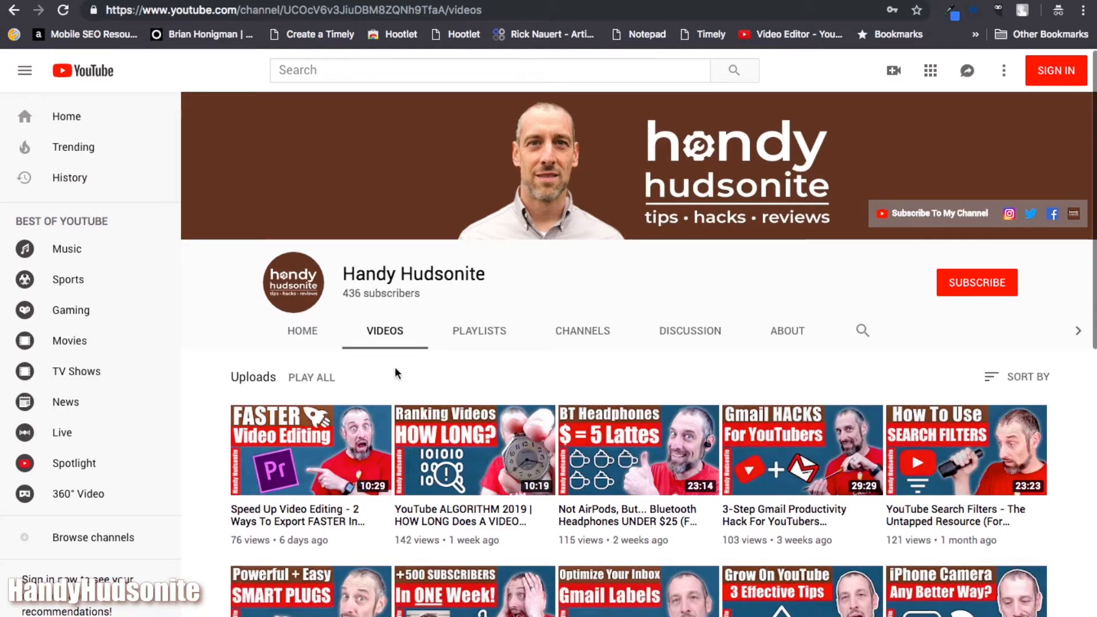
{"action": "scroll", "coordinate": [395, 367], "scroll_direction": "down", "scroll_amount": 2}
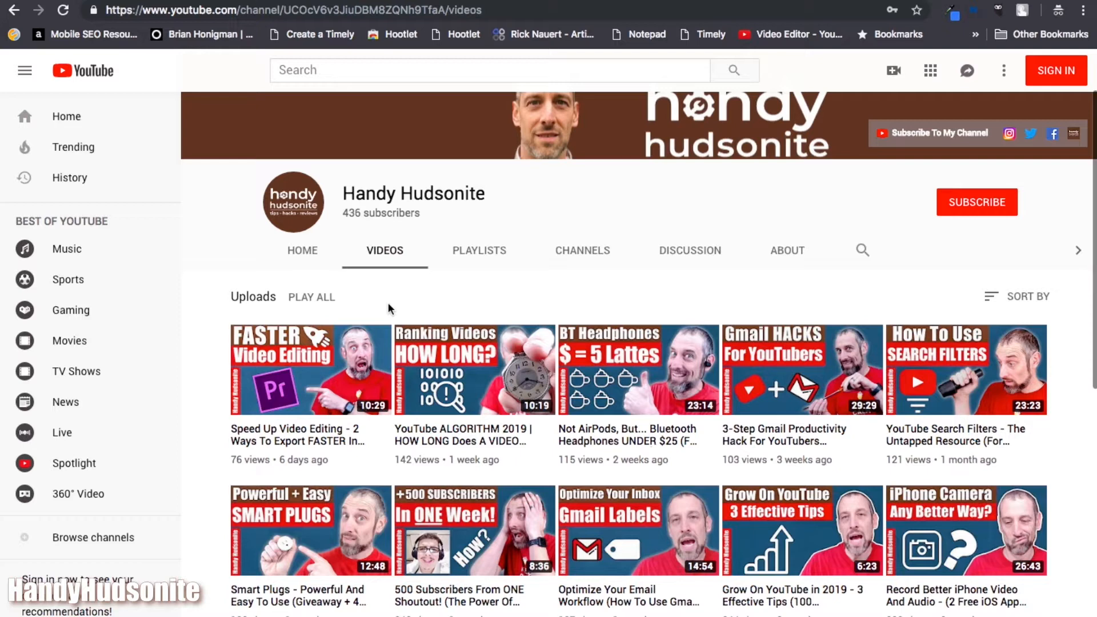
- Switch to Photoshop and open the recent "2 Ways To Speed Up Video Exports In Adobe Premiere Pro CC" thumbnail file
{"action": "mouse_move", "coordinate": [376, 340]}
{"action": "key", "text": "super+Tab"}
{"action": "key", "text": "super+Tab"}
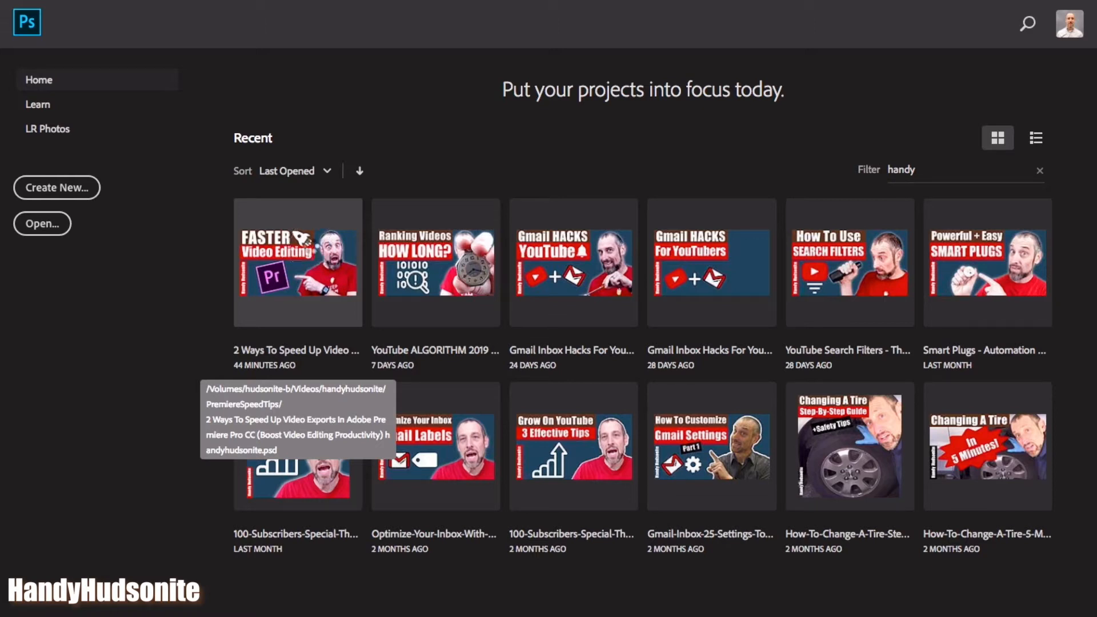
{"action": "left_click", "coordinate": [312, 251]}
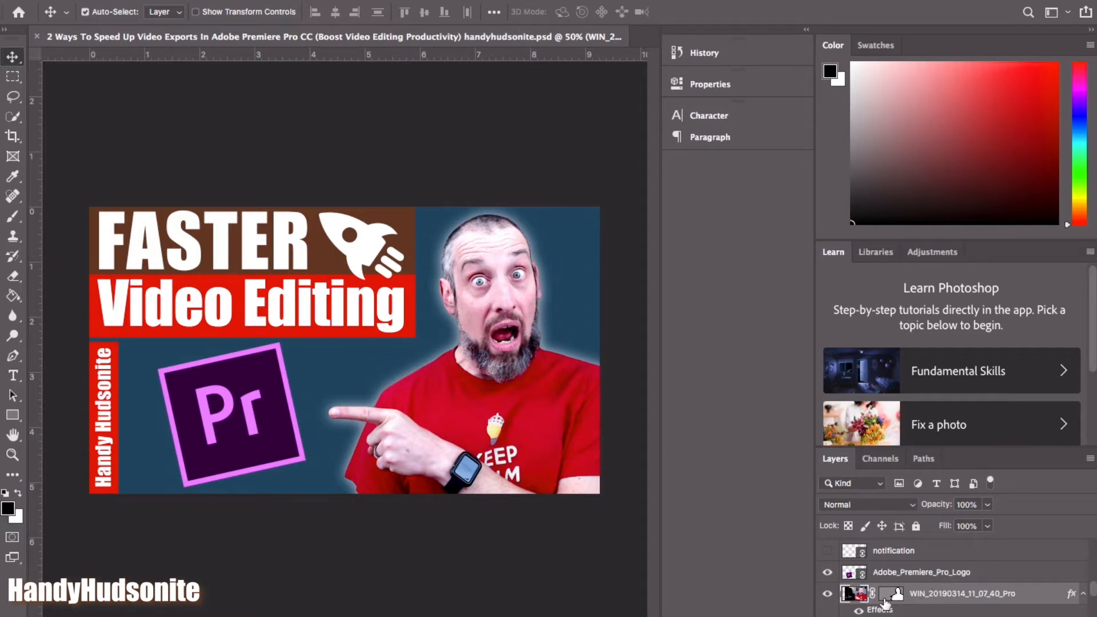
- Hide the layers of the presenter photo, the rocket icon and the "FASTER" and "Video Editing" title texts
{"action": "left_click", "coordinate": [827, 595]}
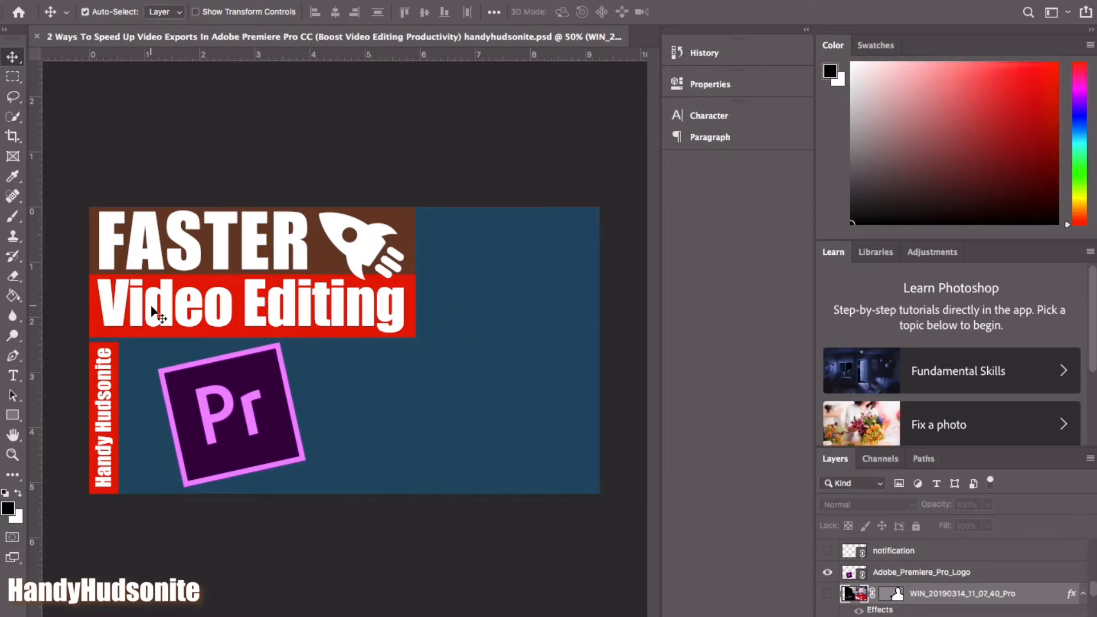
{"action": "left_click", "coordinate": [371, 251]}
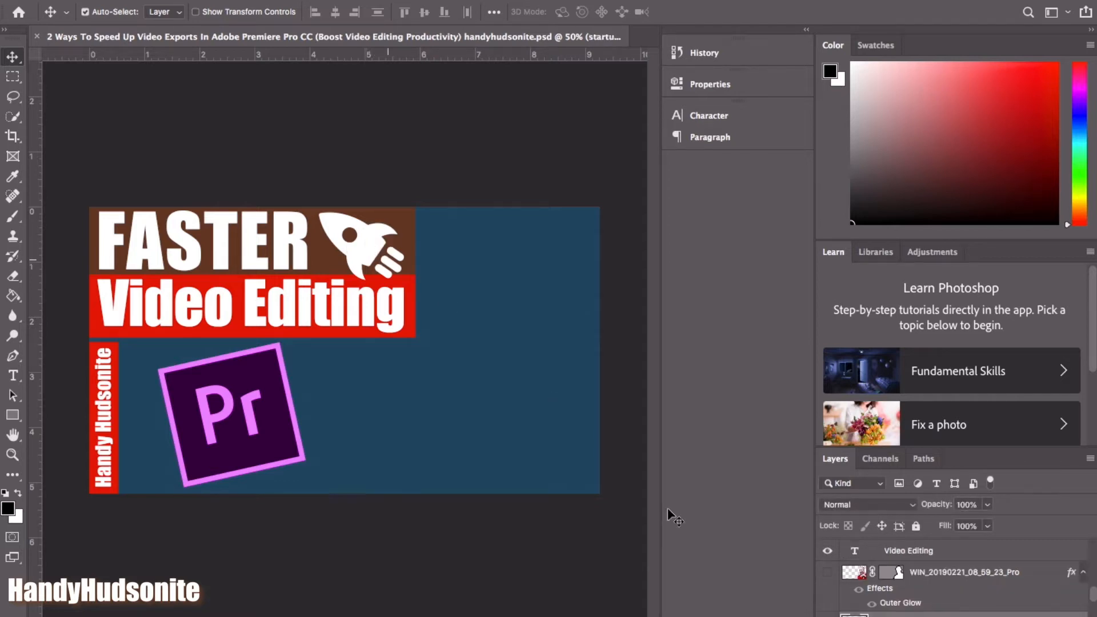
{"action": "key", "text": "Delete"}
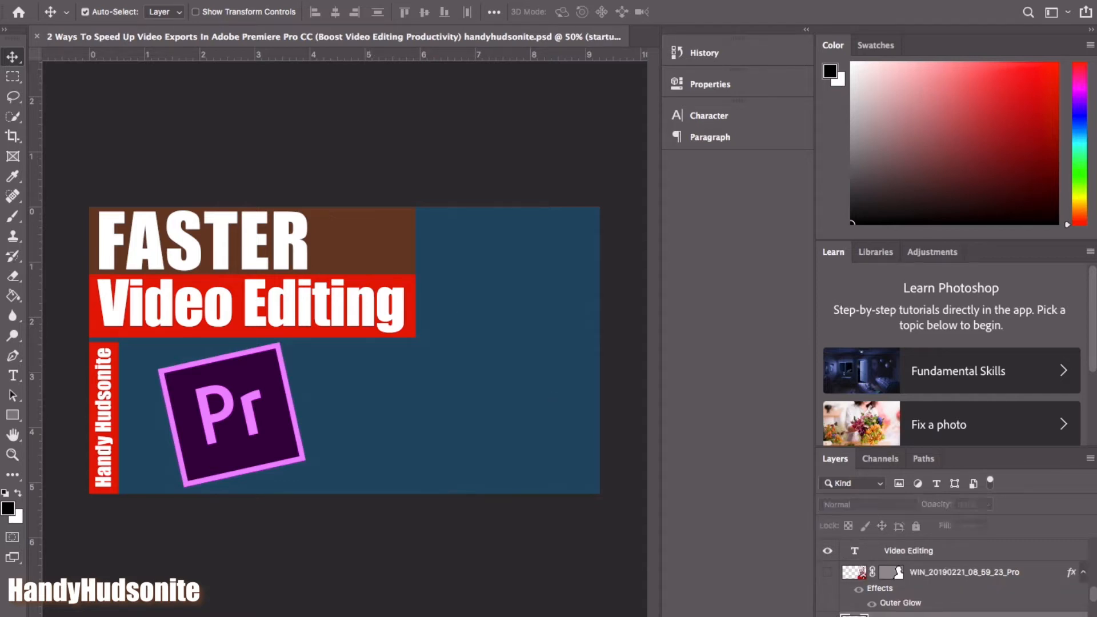
{"action": "left_click", "coordinate": [284, 246]}
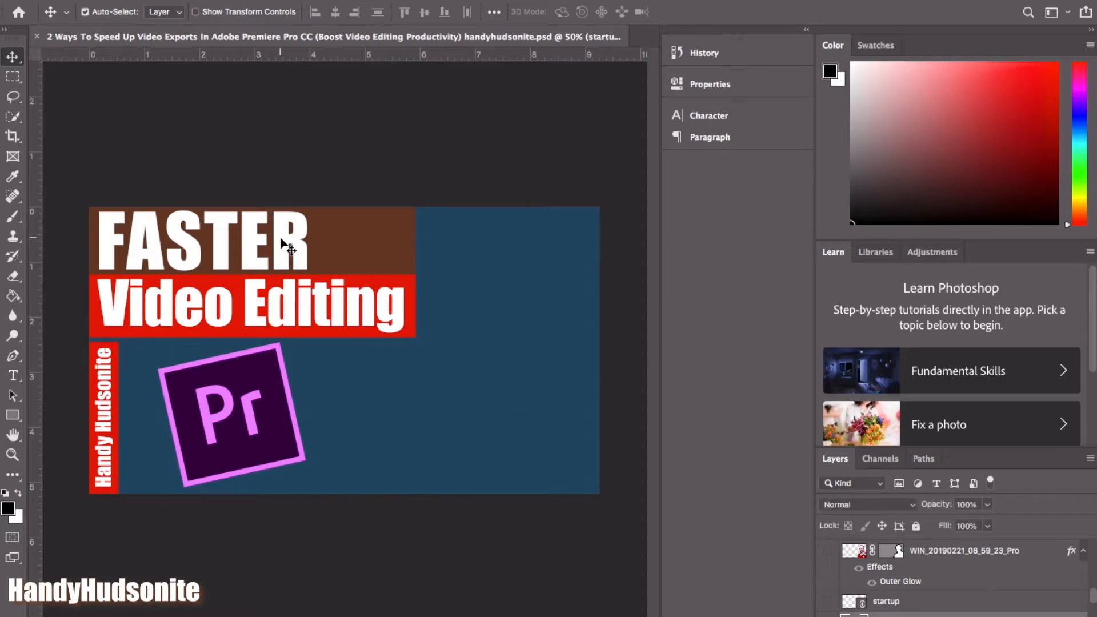
{"action": "key", "text": "Delete"}
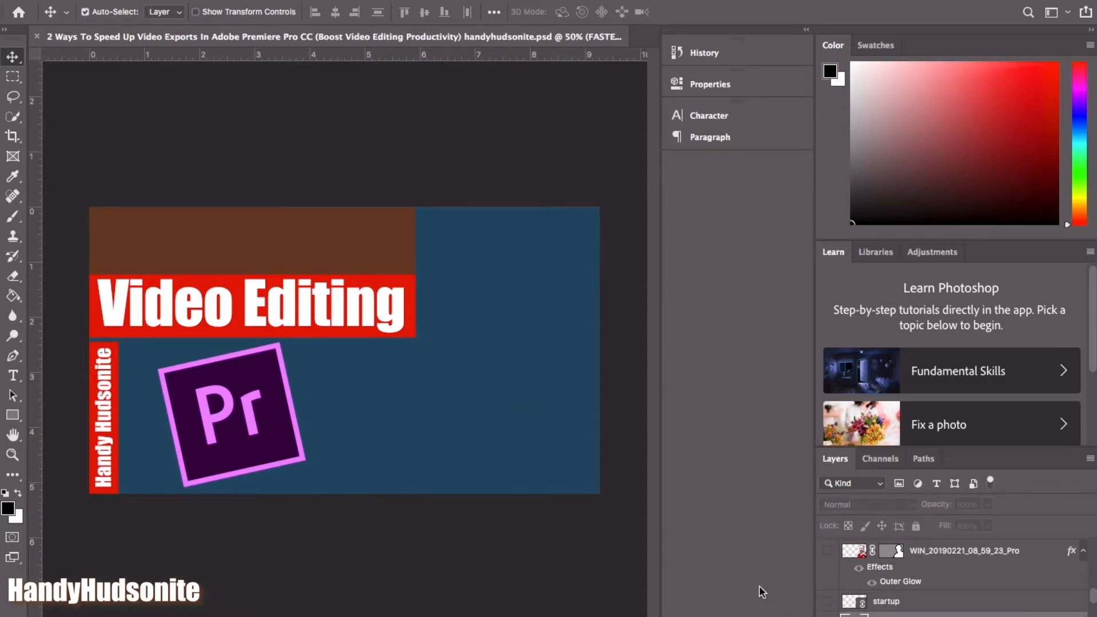
{"action": "left_click", "coordinate": [400, 309]}
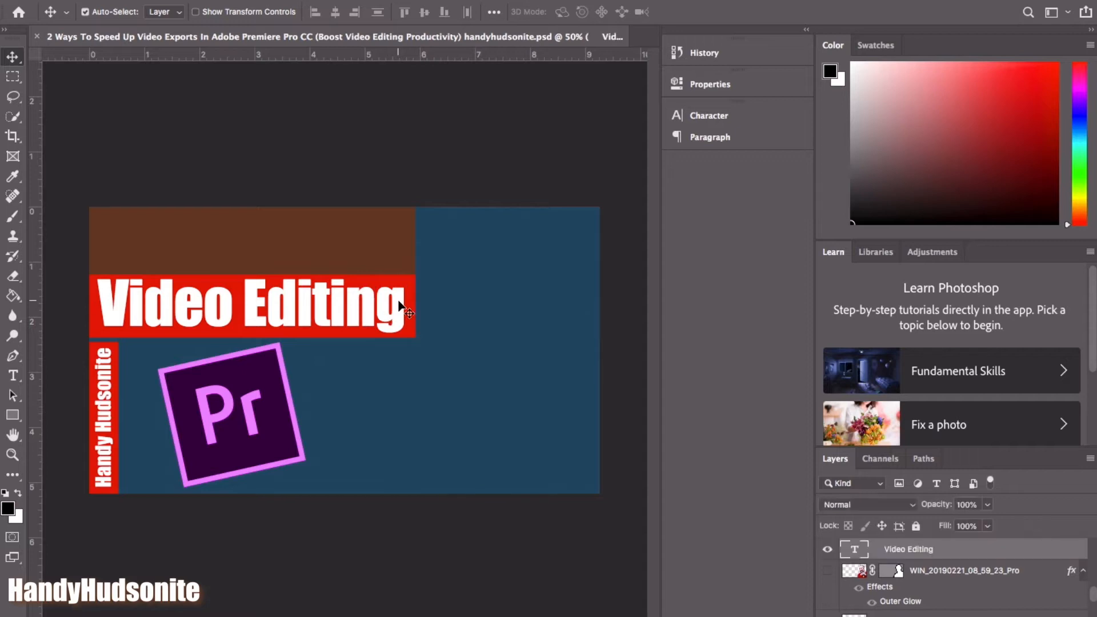
{"action": "left_click", "coordinate": [826, 549]}
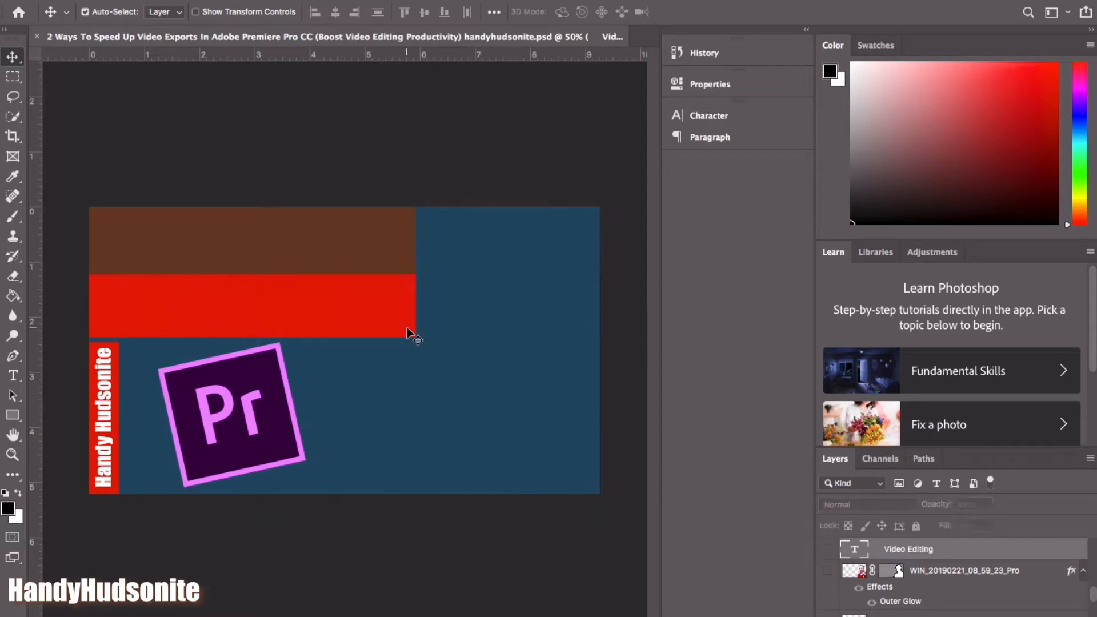
- Hide the brown and red title rectangles and the Adobe Premiere Pro logo, leaving the blue background and the vertical channel name
{"action": "left_click", "coordinate": [355, 234]}
{"action": "left_click", "coordinate": [827, 616]}
{"action": "left_click", "coordinate": [828, 601]}
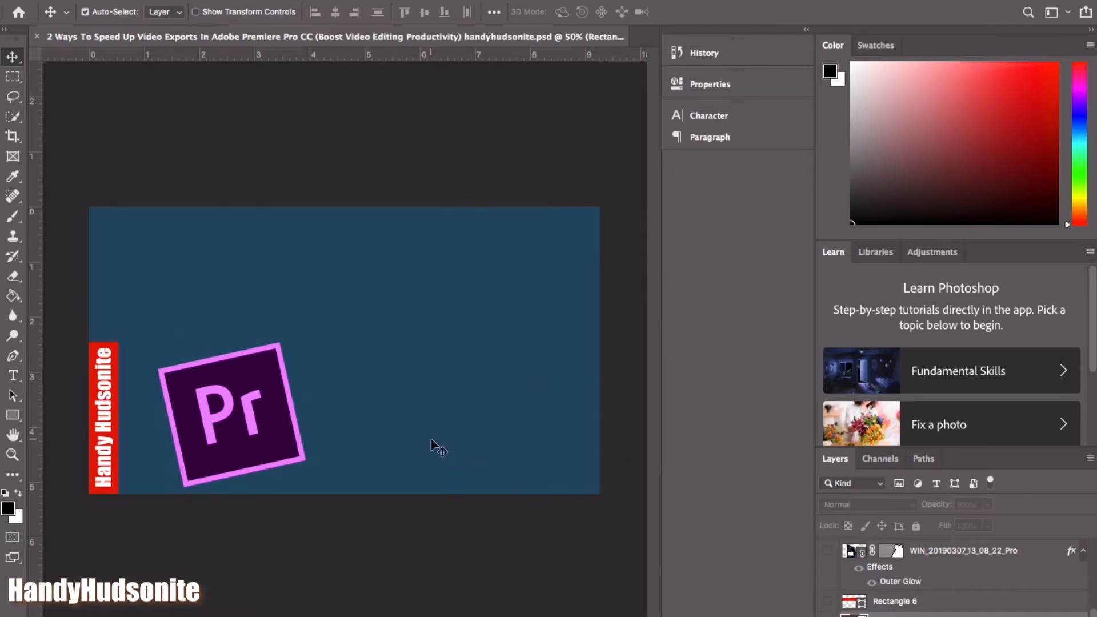
{"action": "left_click", "coordinate": [259, 425]}
{"action": "left_click", "coordinate": [827, 549]}
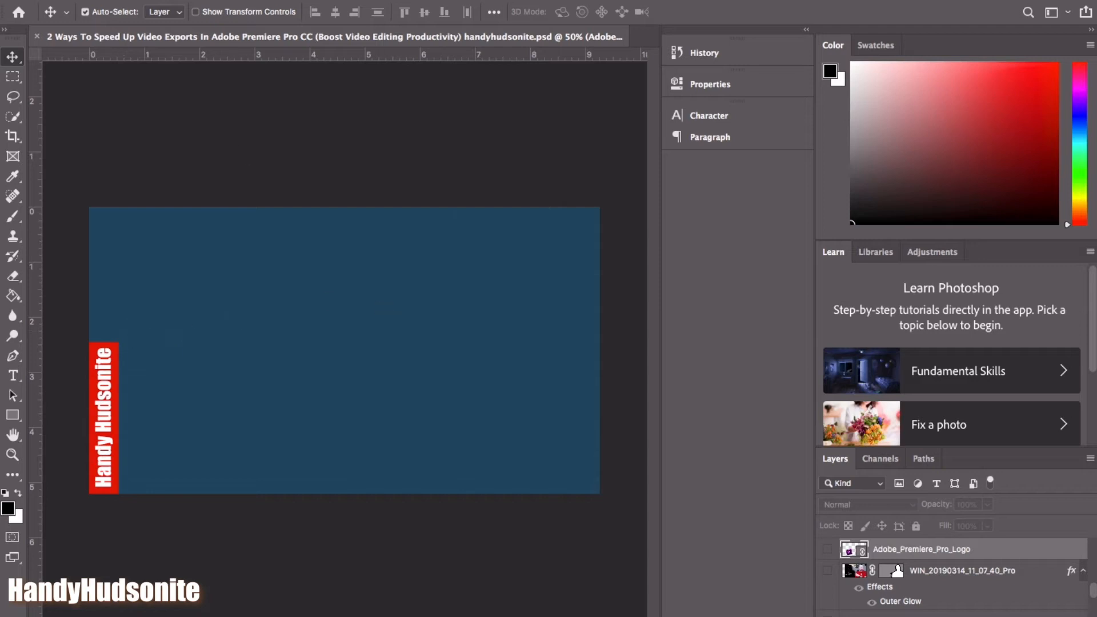
- Place WIN_20190307_14_48_21_Pro.jpg from the New folder as a linked image and move it horizontally so the presenter sits right of the canvas centre
{"action": "left_click", "coordinate": [134, 0]}
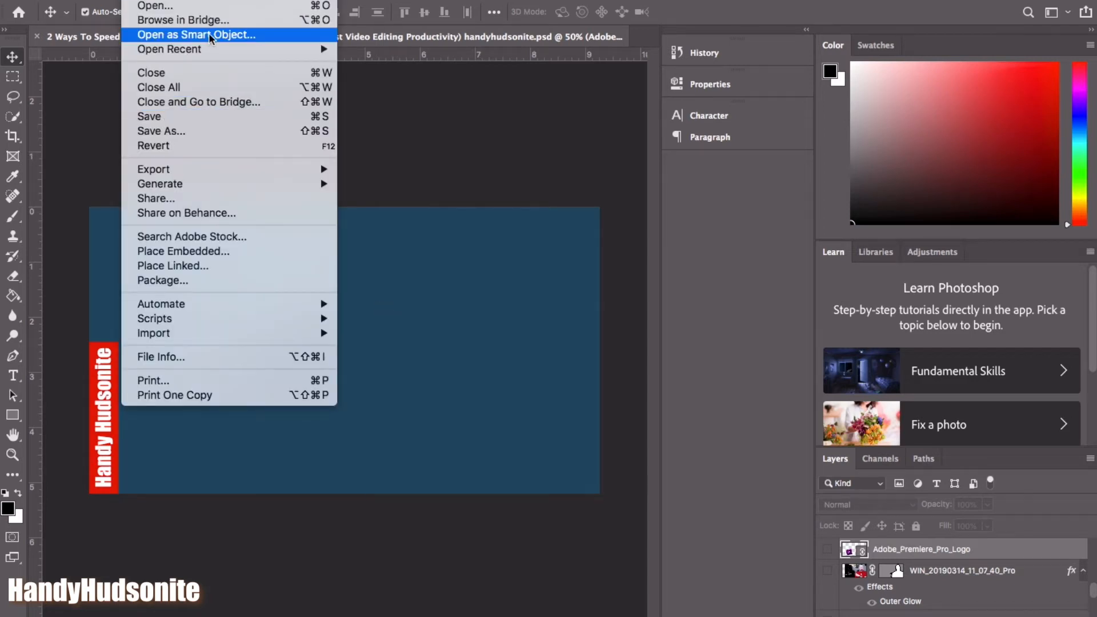
{"action": "left_click", "coordinate": [227, 268]}
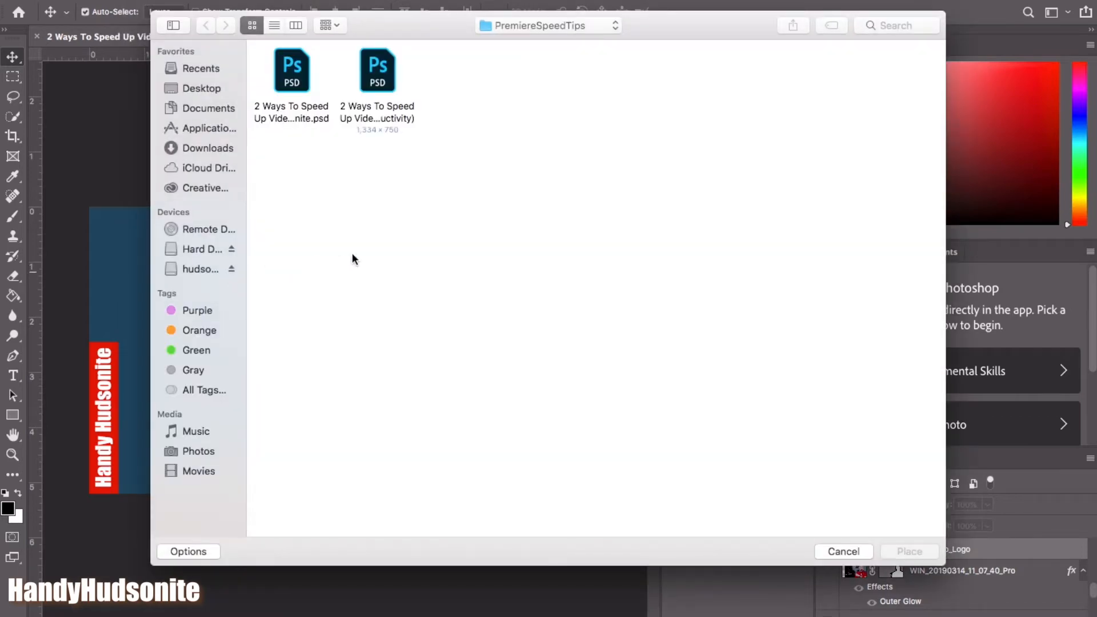
{"action": "left_click", "coordinate": [651, 373]}
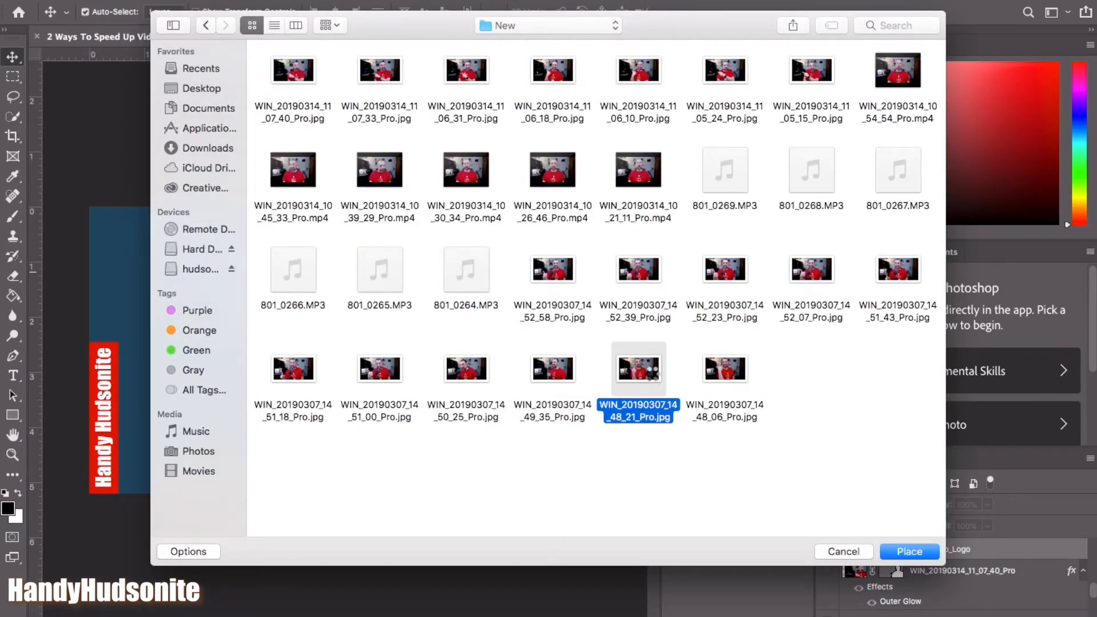
{"action": "double_click", "coordinate": [652, 377]}
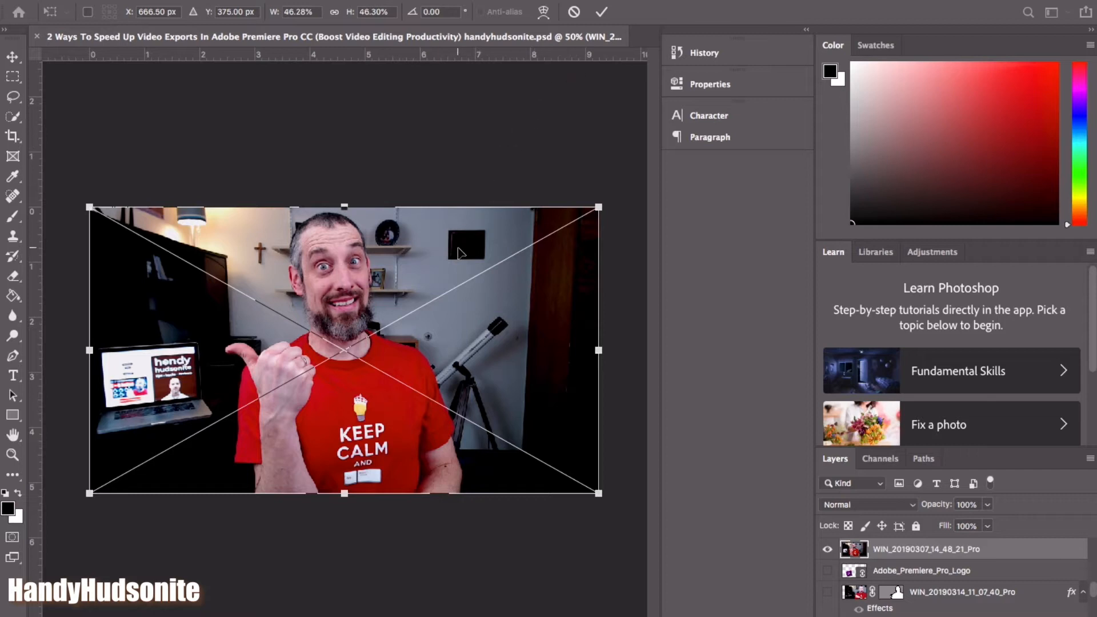
{"action": "left_click", "coordinate": [603, 12]}
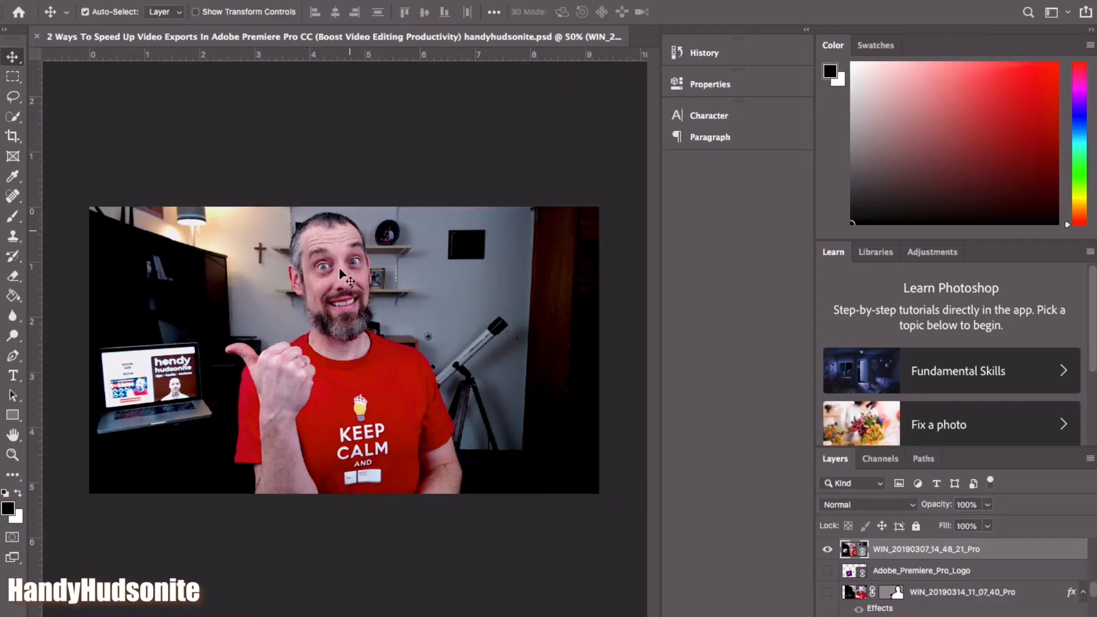
{"action": "left_click_drag", "start_coordinate": [339, 286], "coordinate": [438, 287]}
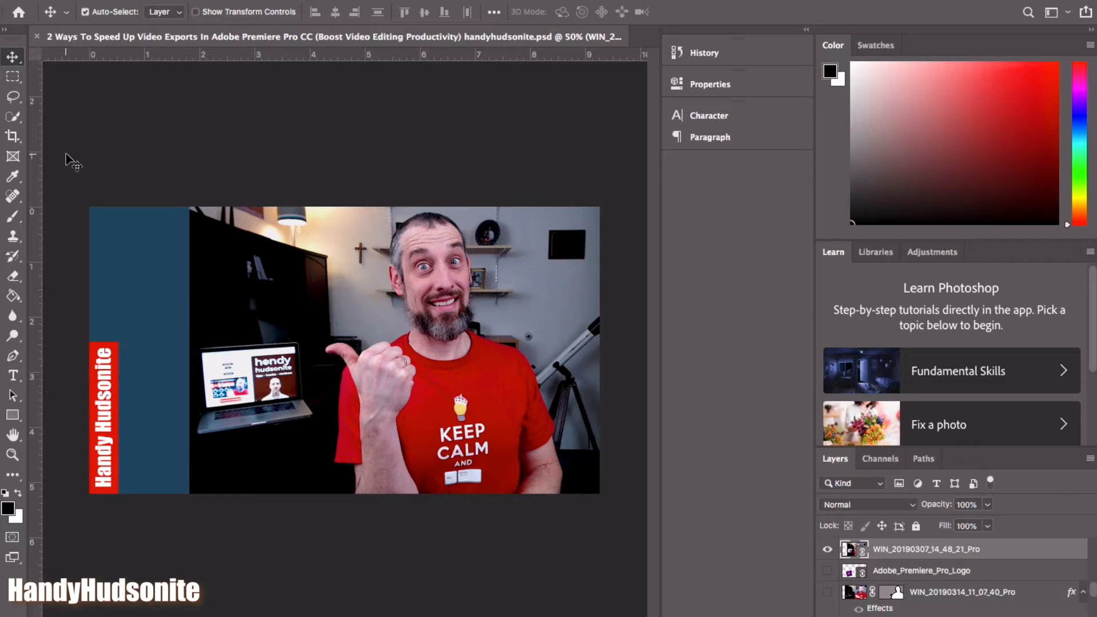
- Select the presenter's head, torso, hand and shirt sleeve in the placed photo with the Quick Selection tool
{"action": "left_click", "coordinate": [12, 117]}
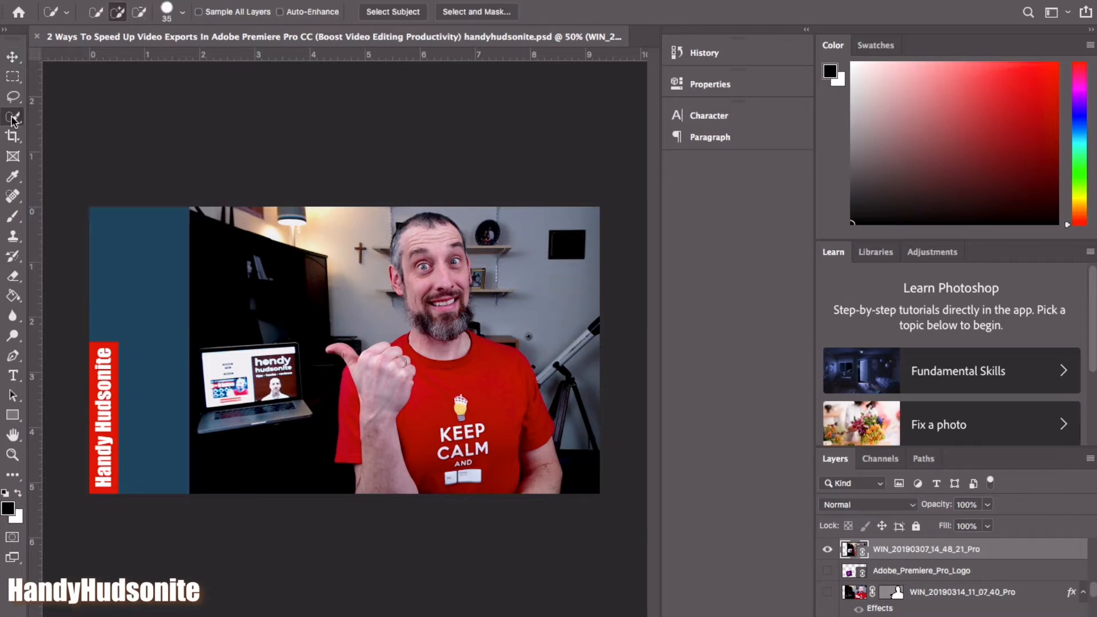
{"action": "mouse_move", "coordinate": [437, 276]}
{"action": "left_mouse_down"}
{"action": "mouse_move", "coordinate": [432, 244]}
{"action": "mouse_move", "coordinate": [402, 384]}
{"action": "mouse_move", "coordinate": [453, 388]}
{"action": "mouse_move", "coordinate": [453, 414]}
{"action": "mouse_move", "coordinate": [441, 337]}
{"action": "mouse_move", "coordinate": [482, 360]}
{"action": "left_mouse_up"}
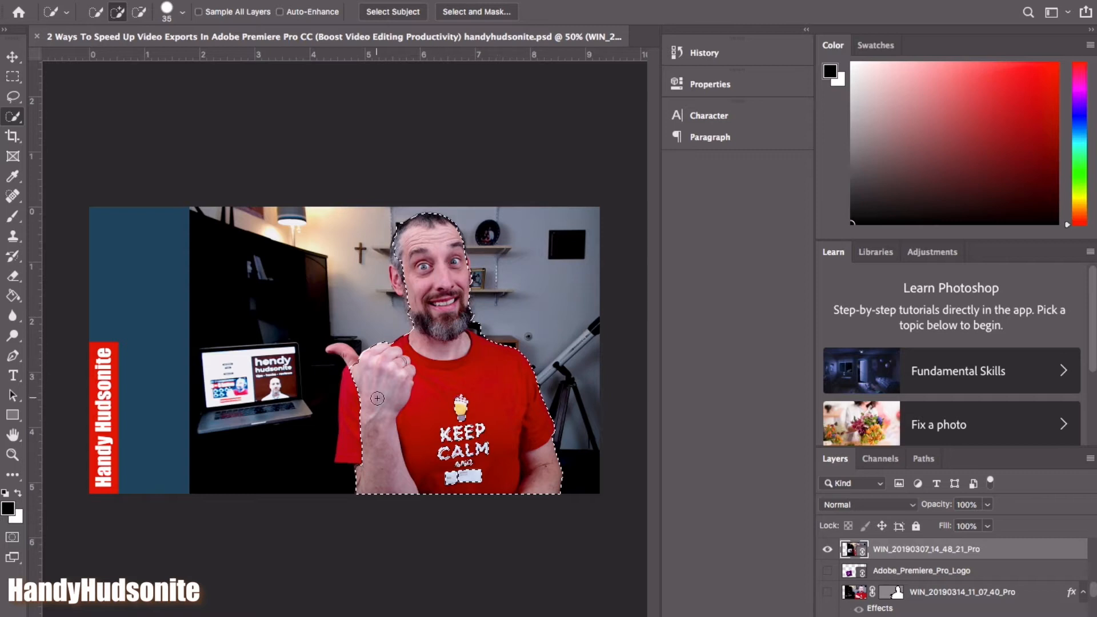
{"action": "left_click_drag", "start_coordinate": [352, 417], "coordinate": [356, 435]}
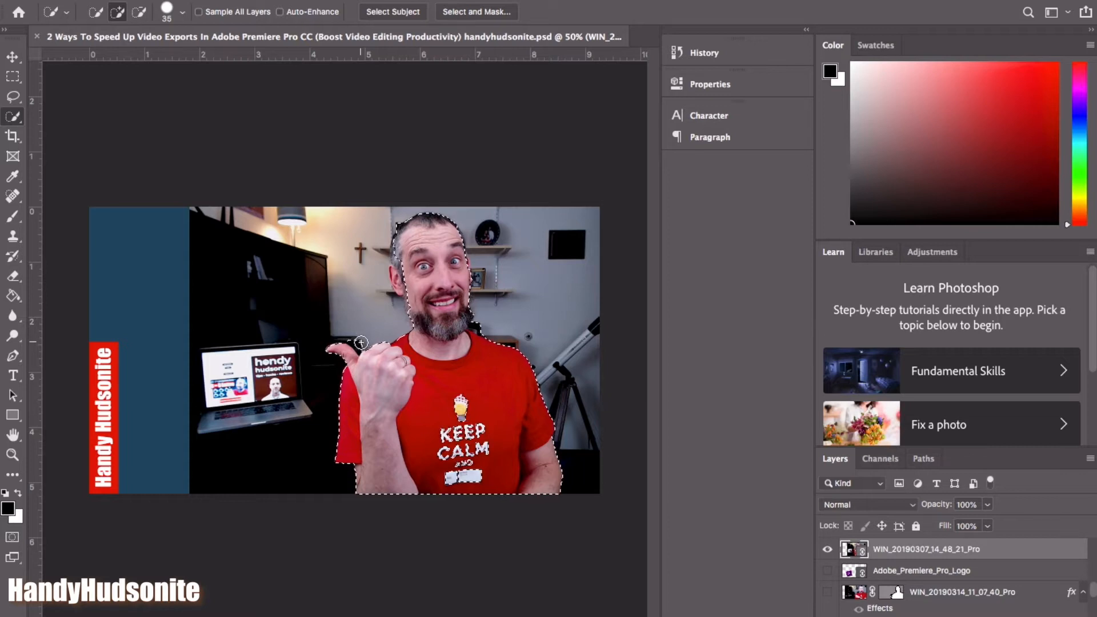
- Examine the selection edge up close around the presenter's fist, shoulder, beard, hair and ear
{"action": "key", "text": "alt"}
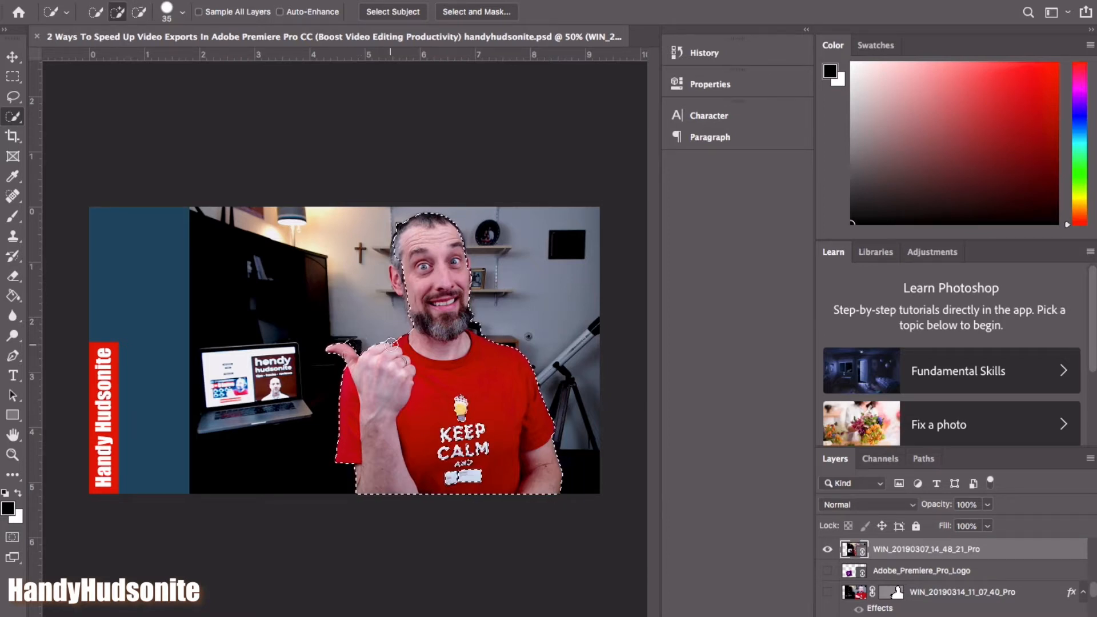
{"action": "scroll", "coordinate": [356, 341], "scroll_direction": "up", "scroll_amount": 5}
{"action": "scroll", "coordinate": [391, 345], "scroll_direction": "up", "scroll_amount": 2}
{"action": "scroll", "coordinate": [391, 344], "scroll_direction": "down", "scroll_amount": 5}
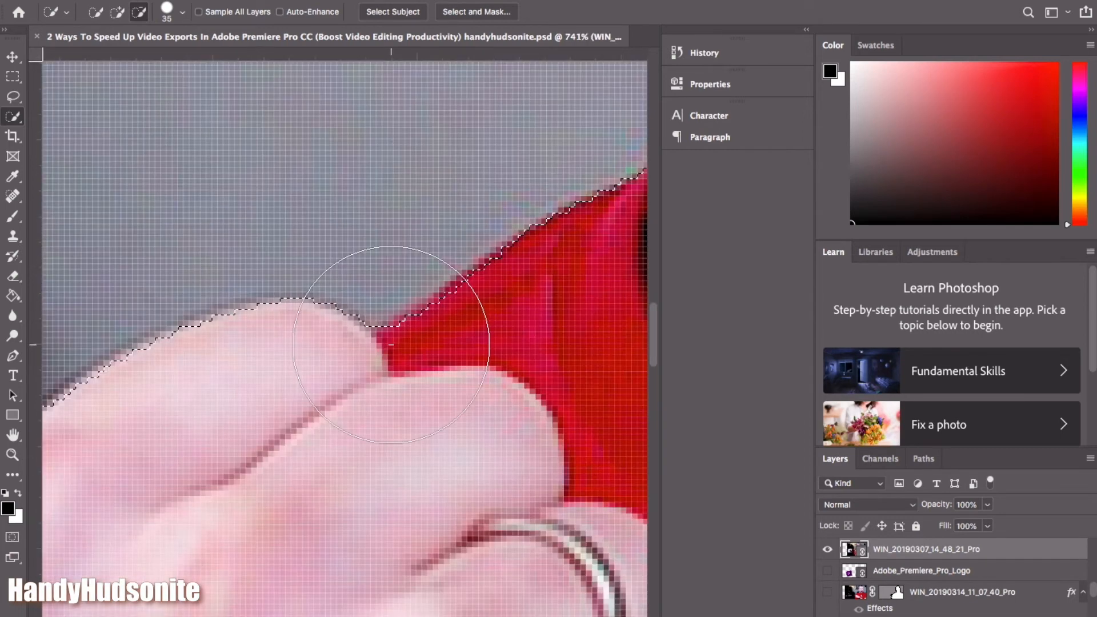
{"action": "scroll", "coordinate": [391, 345], "scroll_direction": "up", "scroll_amount": 2}
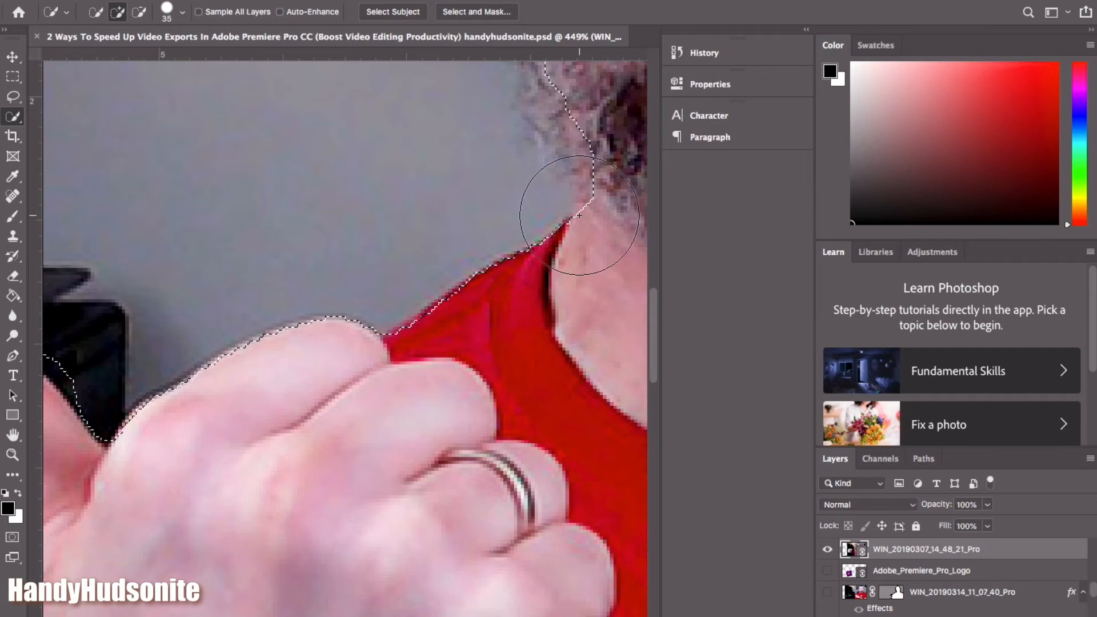
{"action": "scroll", "coordinate": [582, 215], "scroll_direction": "up", "scroll_amount": 3}
{"action": "scroll", "coordinate": [579, 216], "scroll_direction": "down", "scroll_amount": 5}
{"action": "scroll", "coordinate": [579, 215], "scroll_direction": "up", "scroll_amount": 10}
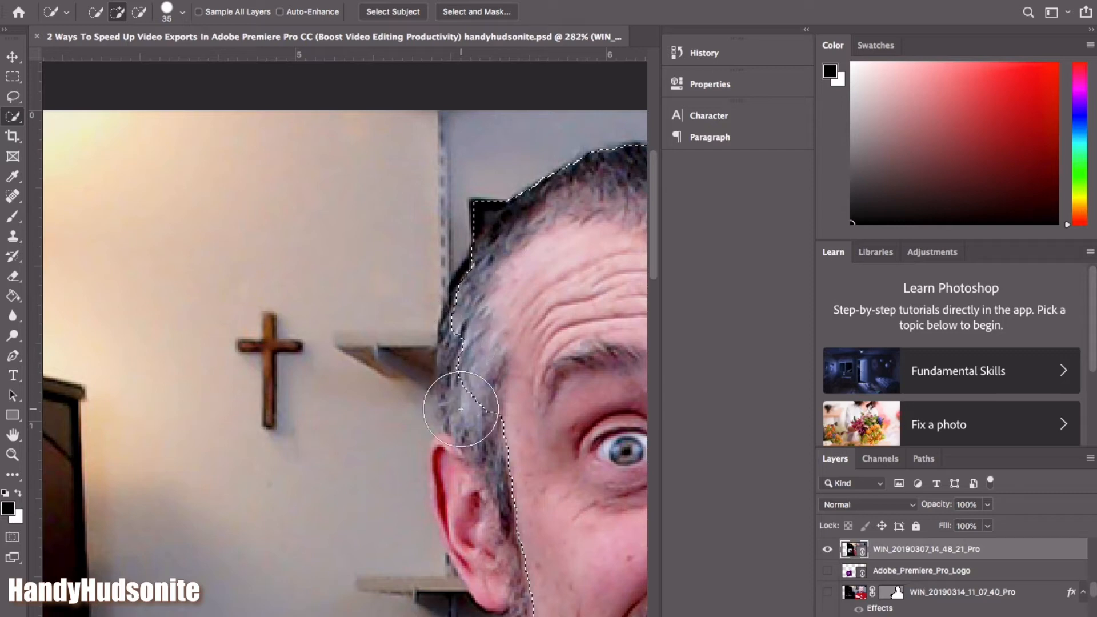
{"action": "scroll", "coordinate": [461, 409], "scroll_direction": "down", "scroll_amount": 8}
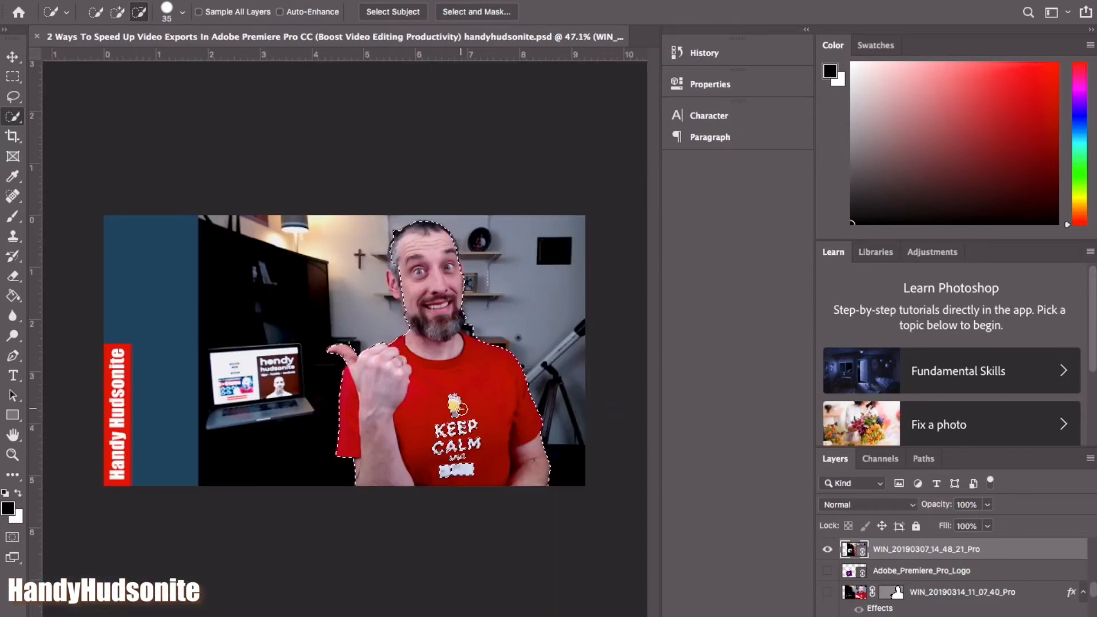
{"action": "scroll", "coordinate": [461, 409], "scroll_direction": "up", "scroll_amount": 5}
{"action": "scroll", "coordinate": [460, 409], "scroll_direction": "down", "scroll_amount": 4}
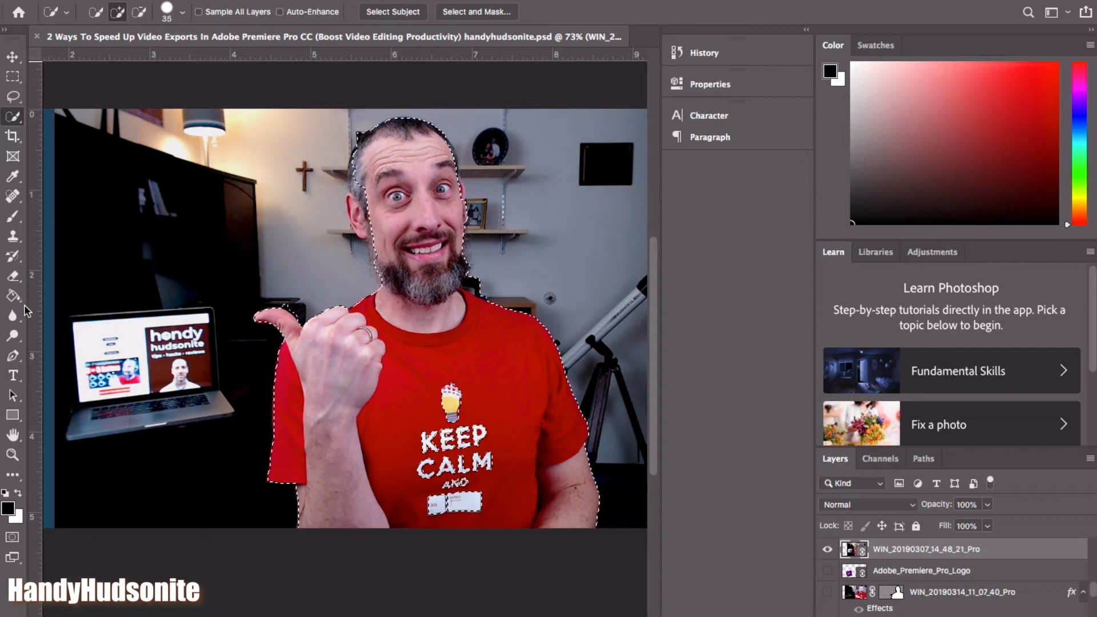
- Start a Pen tool path at the photo's lower edge and trace the raised forearm's outer edge up to the sleeve hem
{"action": "left_click", "coordinate": [11, 358]}
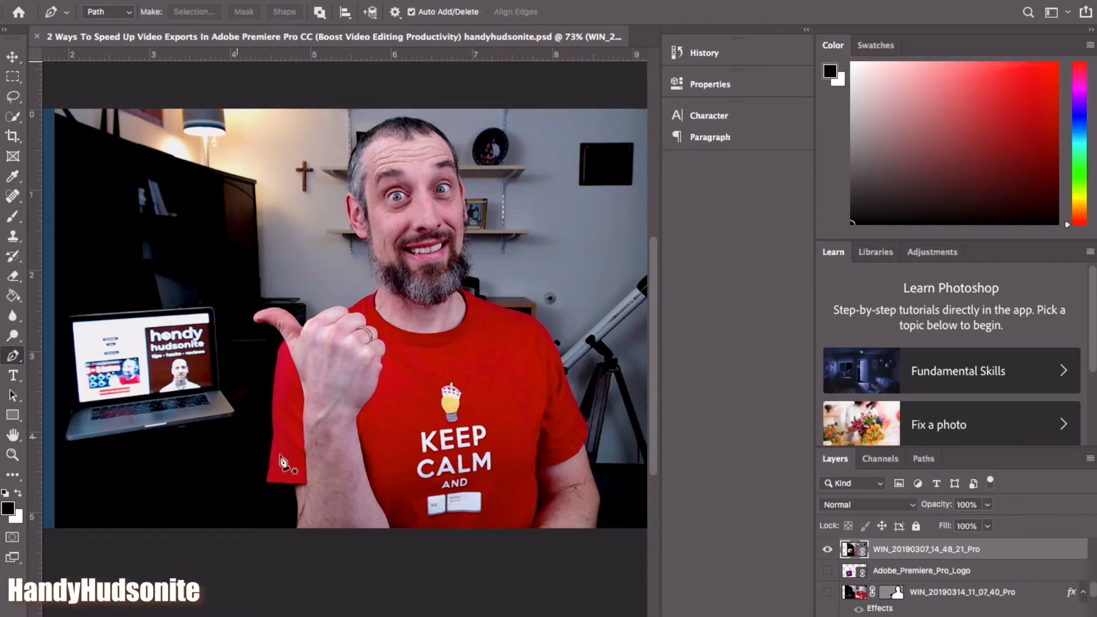
{"action": "scroll", "coordinate": [266, 485], "scroll_direction": "up", "scroll_amount": 10}
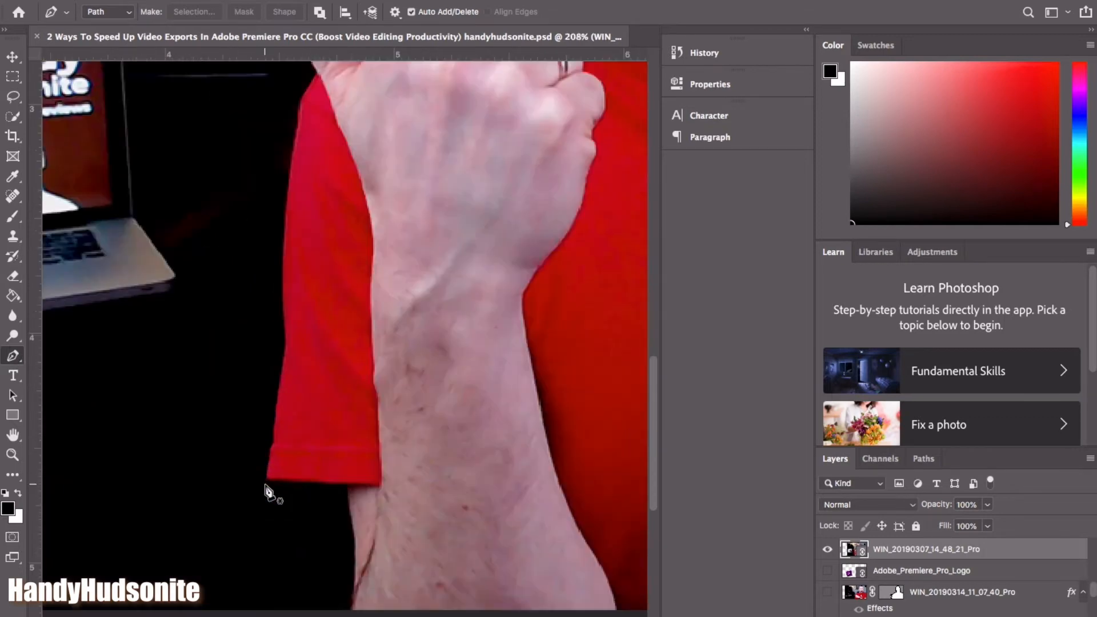
{"action": "scroll", "coordinate": [265, 486], "scroll_direction": "down", "scroll_amount": 10}
{"action": "scroll", "coordinate": [266, 490], "scroll_direction": "up", "scroll_amount": 3}
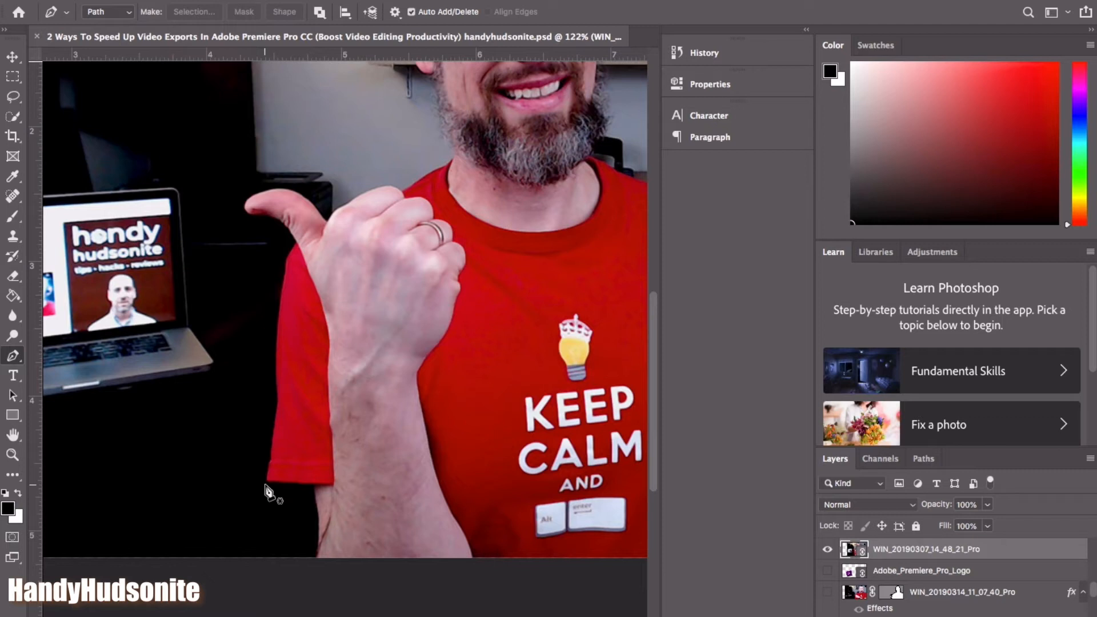
{"action": "scroll", "coordinate": [266, 491], "scroll_direction": "up", "scroll_amount": 3}
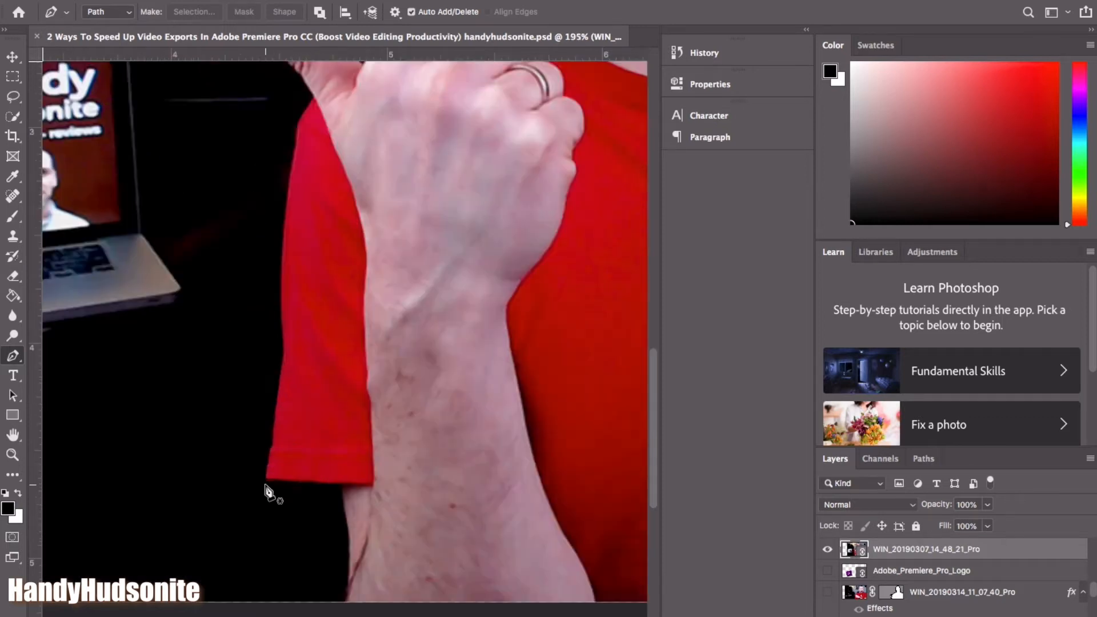
{"action": "scroll", "coordinate": [267, 490], "scroll_direction": "up", "scroll_amount": 3}
{"action": "scroll", "coordinate": [266, 490], "scroll_direction": "down", "scroll_amount": 5}
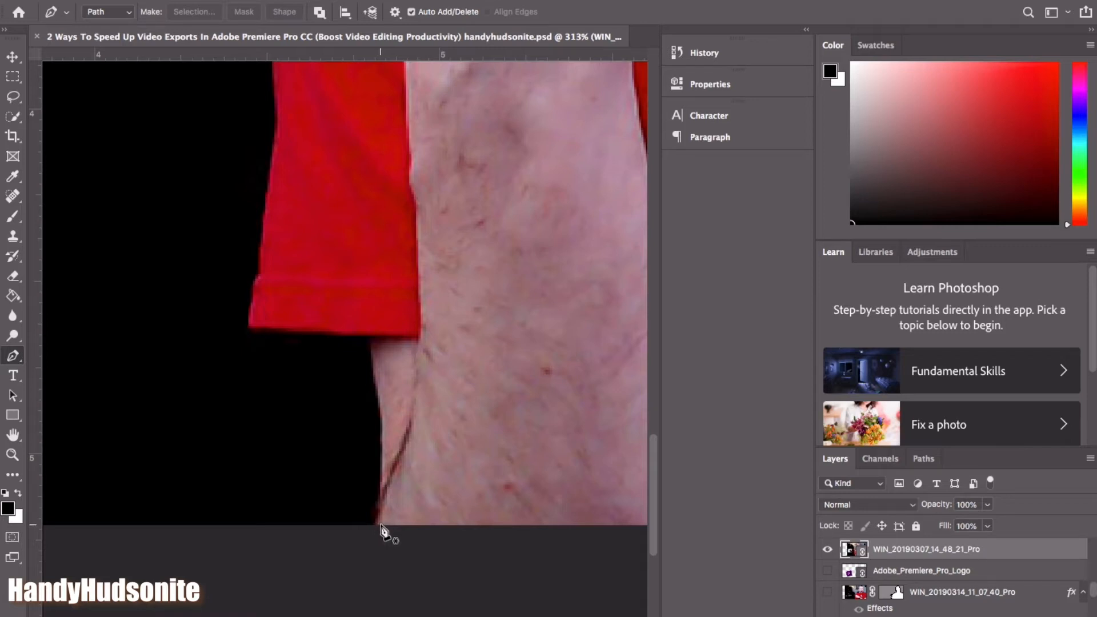
{"action": "left_click", "coordinate": [382, 525]}
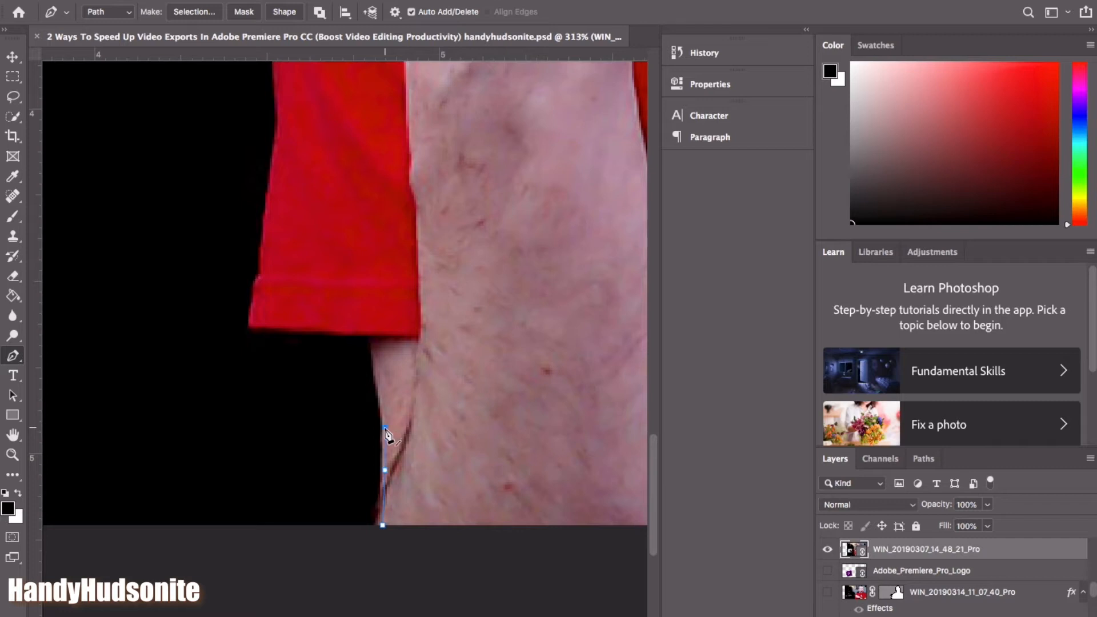
{"action": "left_click", "coordinate": [380, 385]}
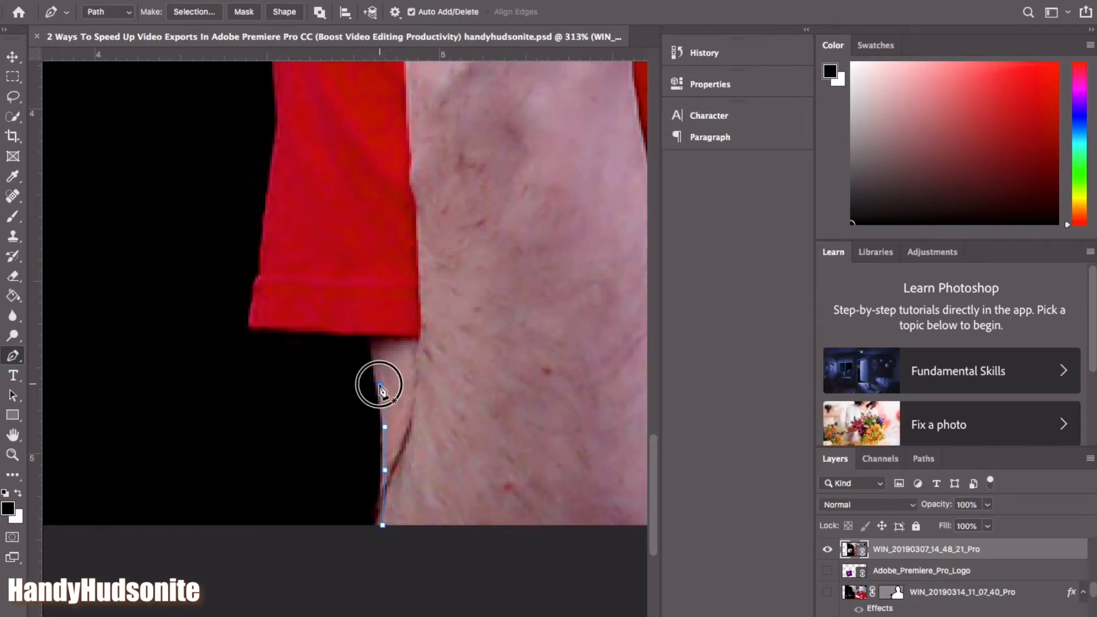
{"action": "left_click", "coordinate": [375, 345]}
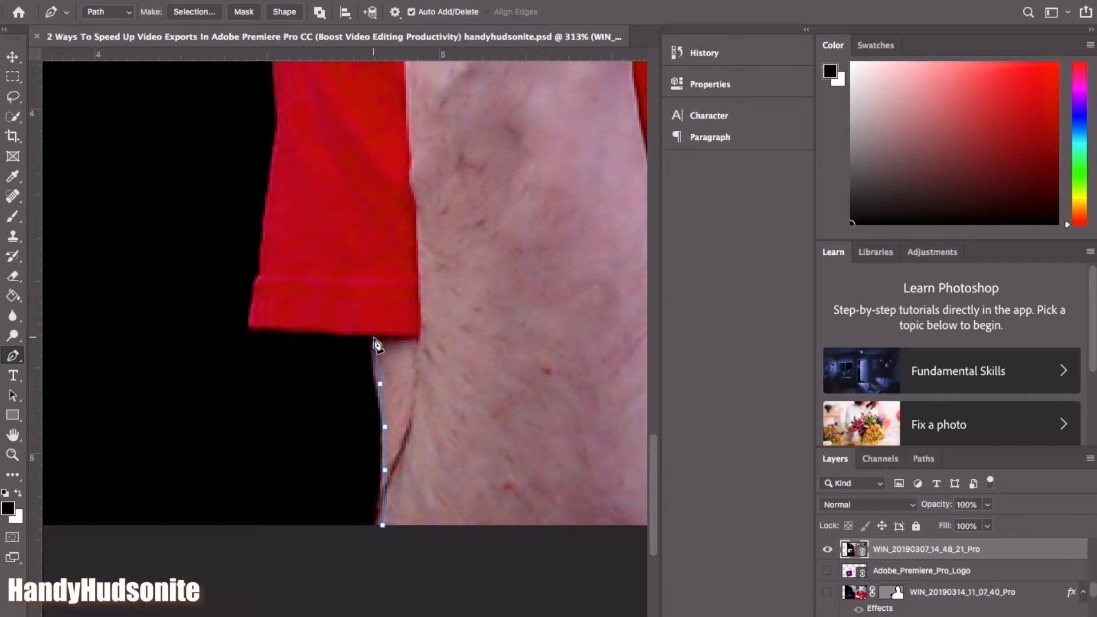
{"action": "left_click", "coordinate": [375, 339]}
{"action": "left_click", "coordinate": [377, 334]}
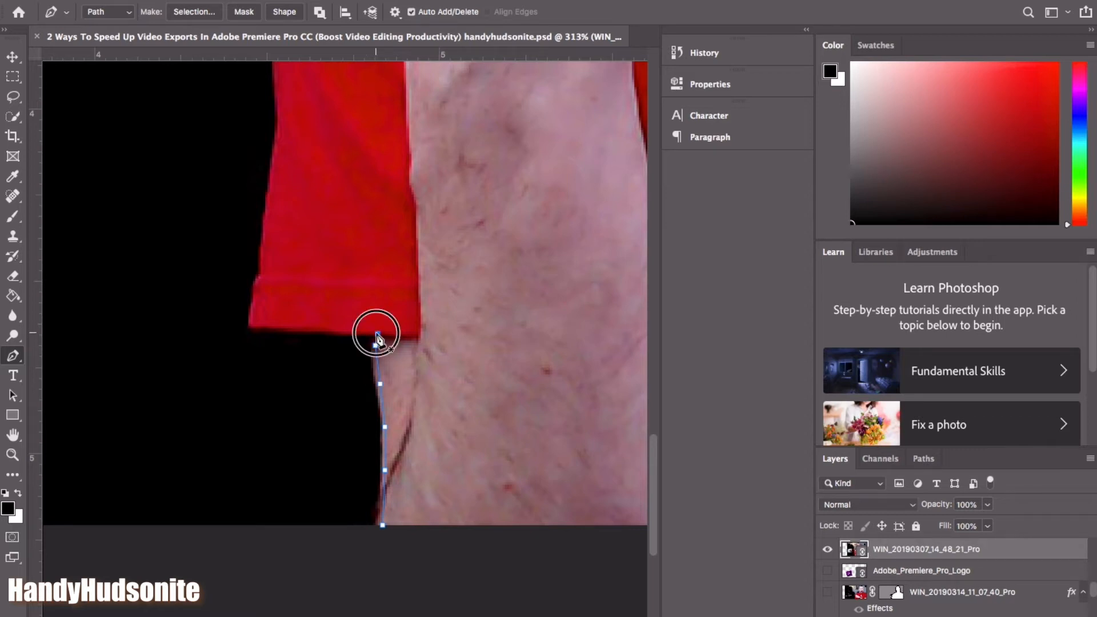
- Continue the path along the sleeve hem to its outer corner and up the sleeve's outer edge
{"action": "left_click", "coordinate": [335, 331]}
{"action": "left_click", "coordinate": [299, 329]}
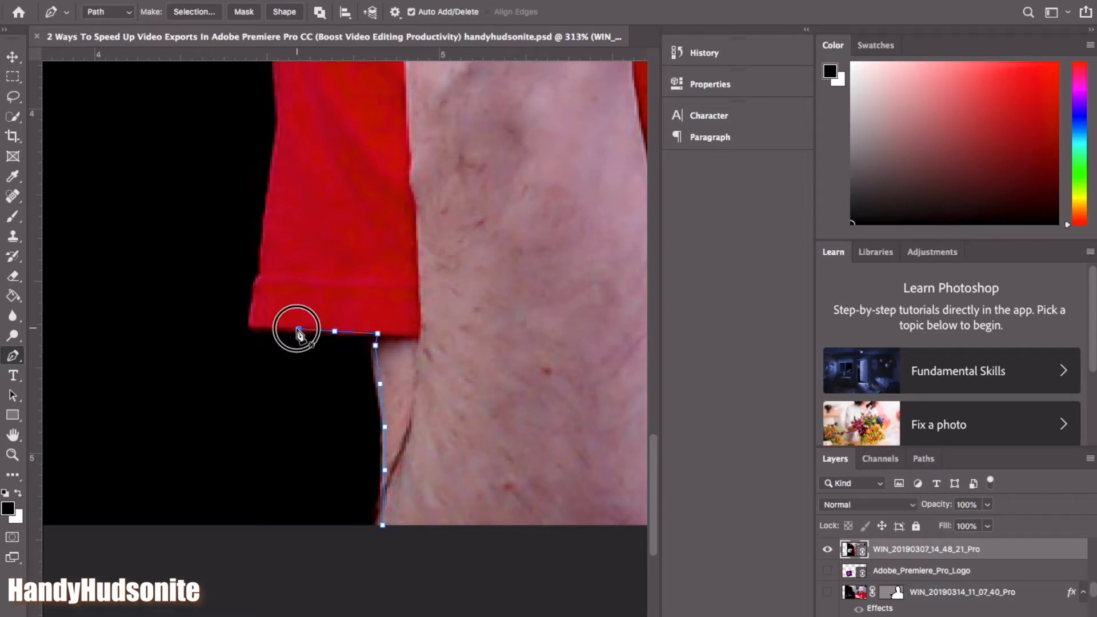
{"action": "left_click", "coordinate": [251, 325]}
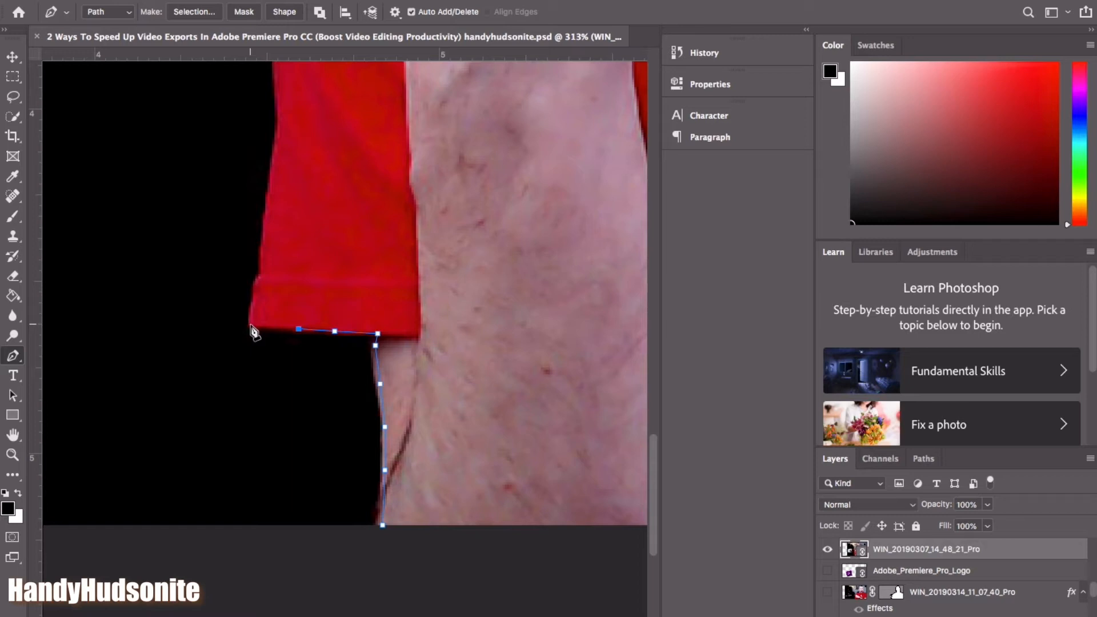
{"action": "left_click", "coordinate": [256, 288]}
{"action": "left_click", "coordinate": [263, 272]}
{"action": "left_click", "coordinate": [265, 243]}
{"action": "left_click", "coordinate": [268, 216]}
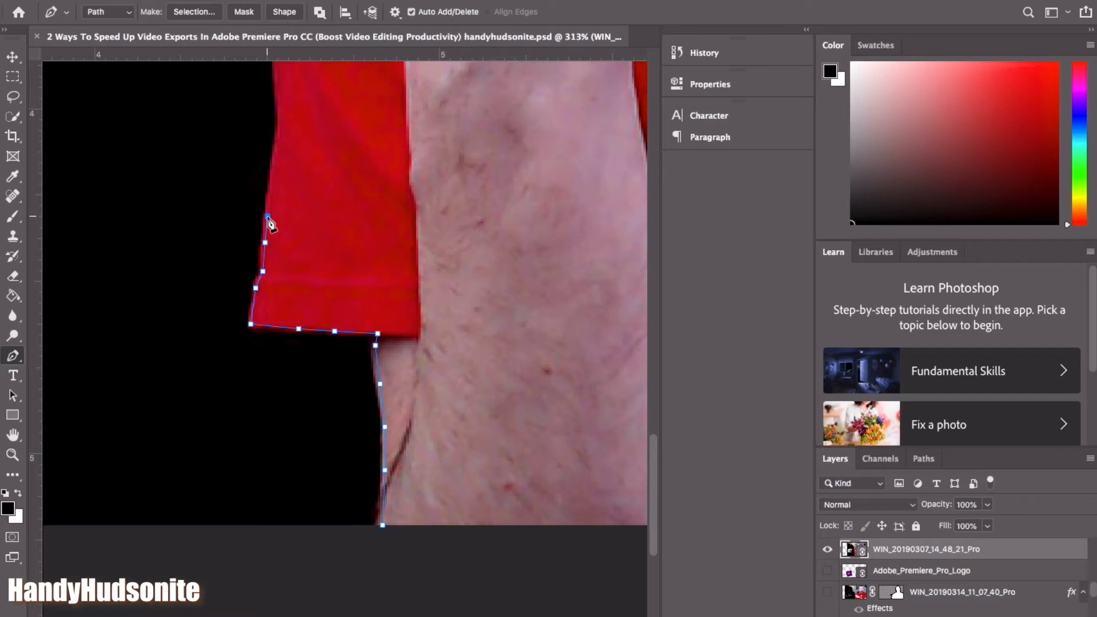
{"action": "left_click", "coordinate": [272, 185]}
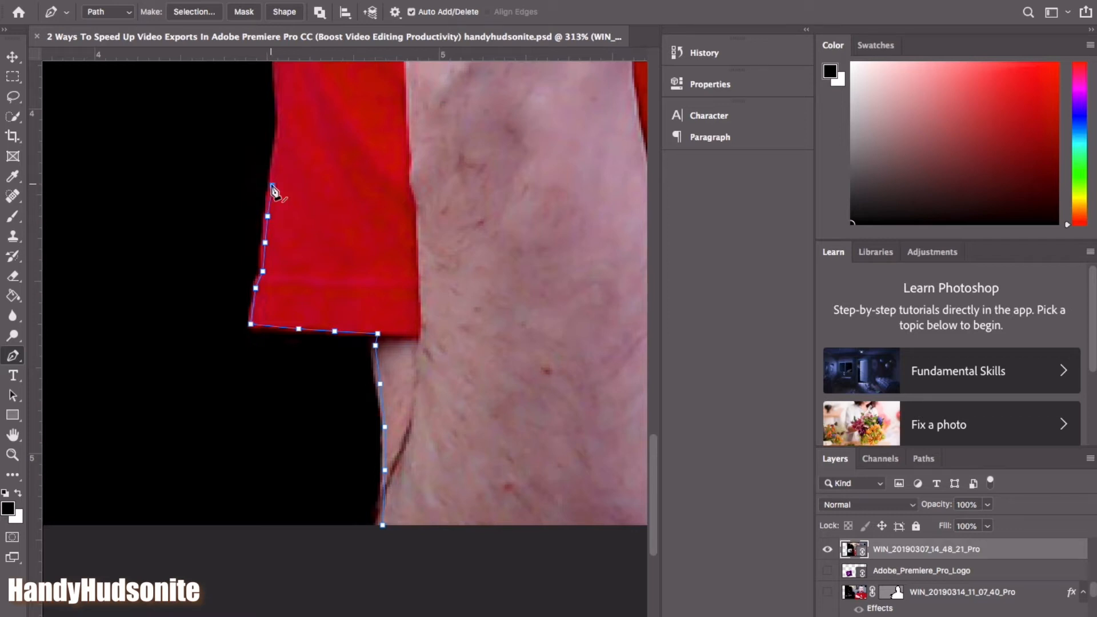
{"action": "left_click", "coordinate": [277, 152]}
{"action": "scroll", "coordinate": [277, 153], "scroll_direction": "up", "scroll_amount": 3}
{"action": "left_click", "coordinate": [281, 201]}
{"action": "left_click", "coordinate": [278, 162]}
- Carry the path on around the thumb, fist, head, shoulders and other arm so that it encloses the presenter
{"action": "scroll", "coordinate": [278, 162], "scroll_direction": "up", "scroll_amount": 4}
{"action": "scroll", "coordinate": [278, 224], "scroll_direction": "up", "scroll_amount": 10}
{"action": "left_click", "coordinate": [215, 161]}
{"action": "left_click", "coordinate": [191, 159]}
{"action": "left_click", "coordinate": [180, 144]}
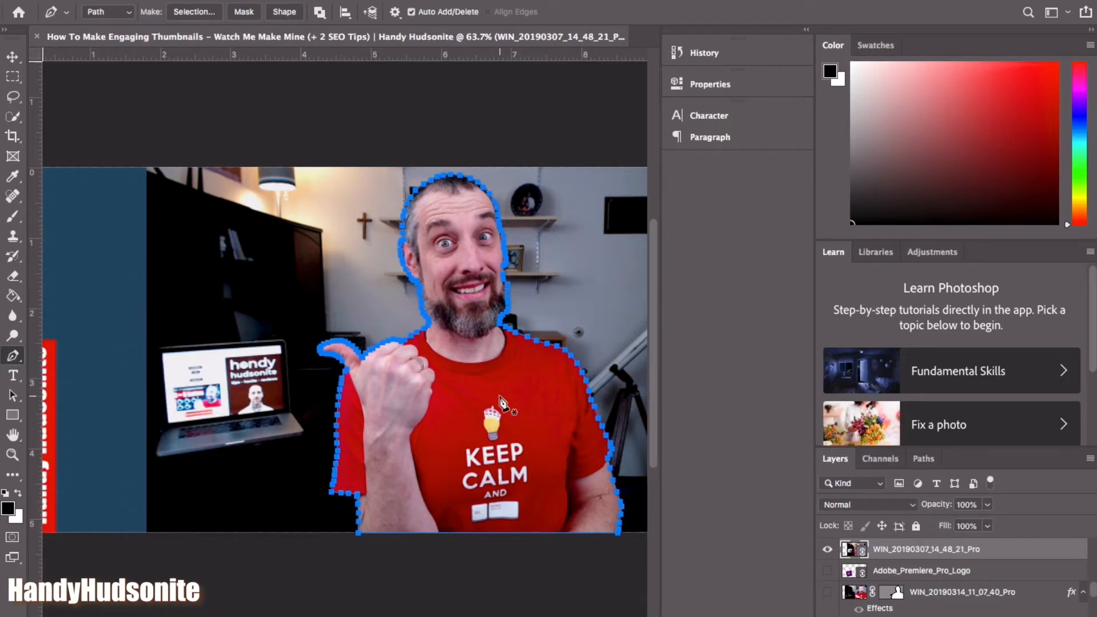
- Create a vector mask from the presenter path to hide the photo's room background
{"action": "right_click", "coordinate": [341, 382]}
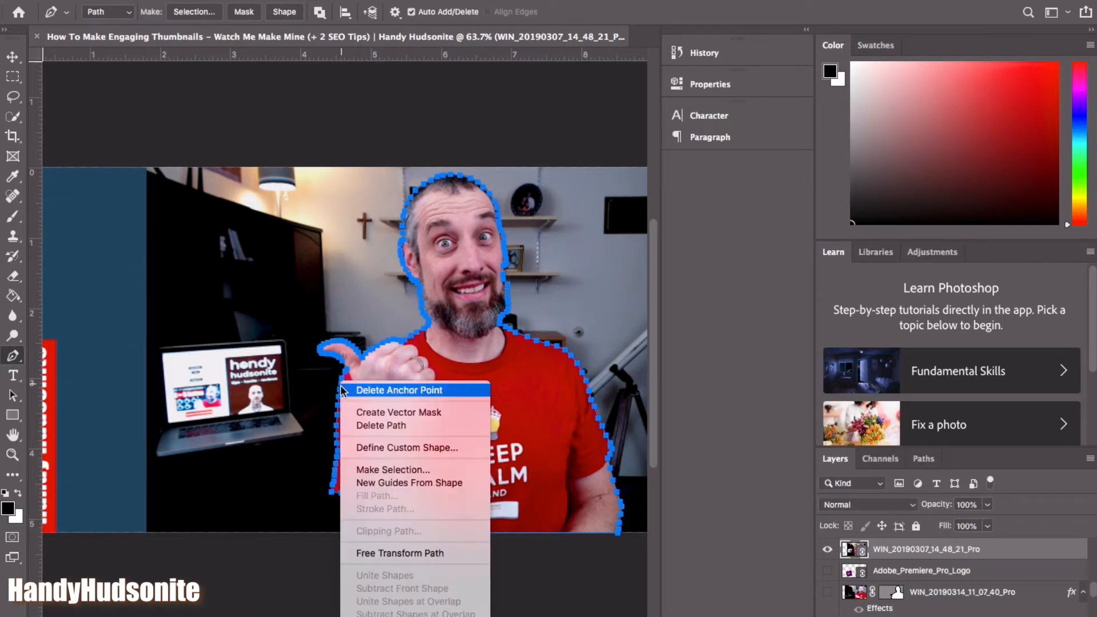
{"action": "left_click", "coordinate": [386, 413]}
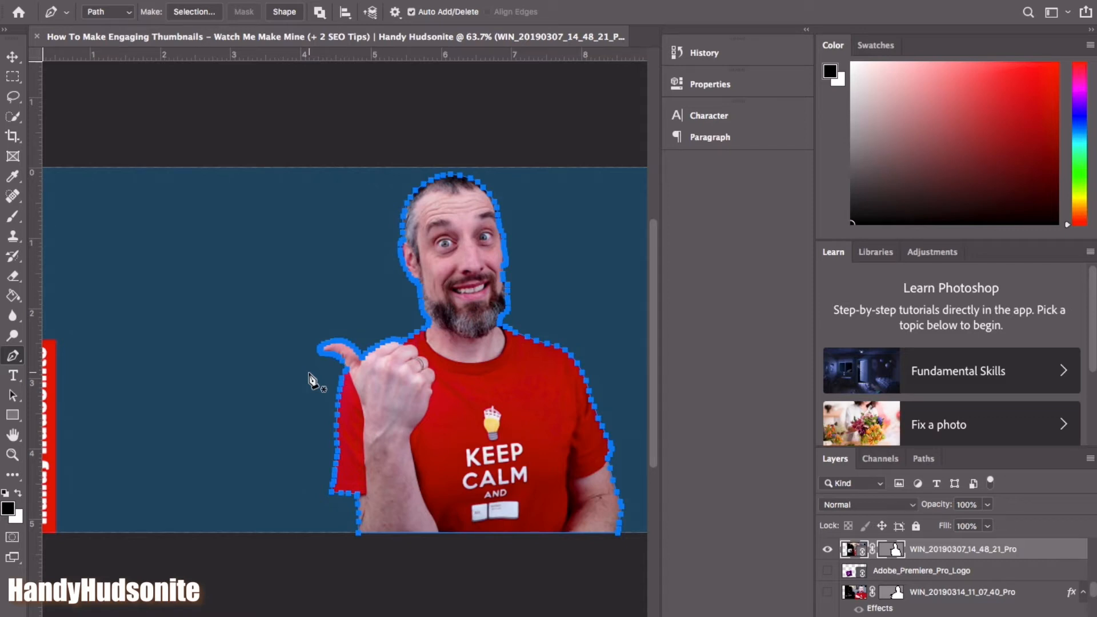
{"action": "scroll", "coordinate": [309, 379], "scroll_direction": "down", "scroll_amount": 3}
{"action": "scroll", "coordinate": [309, 379], "scroll_direction": "up", "scroll_amount": 2}
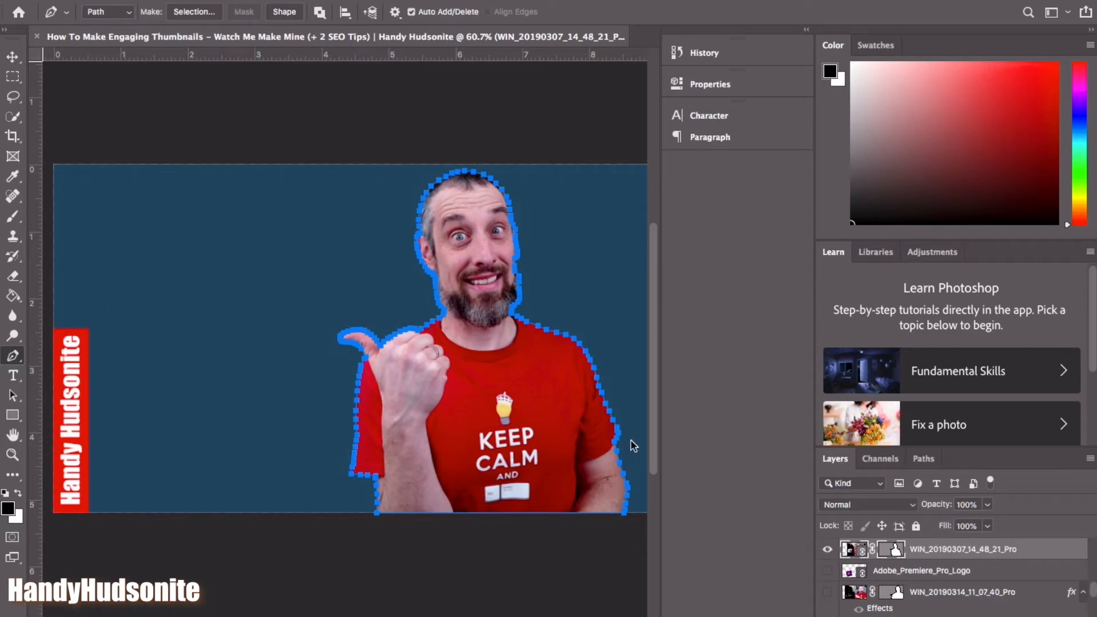
- Add an Outer Glow layer effect to the cut-out presenter, leaving Inner Shadow off
{"action": "right_click", "coordinate": [933, 550]}
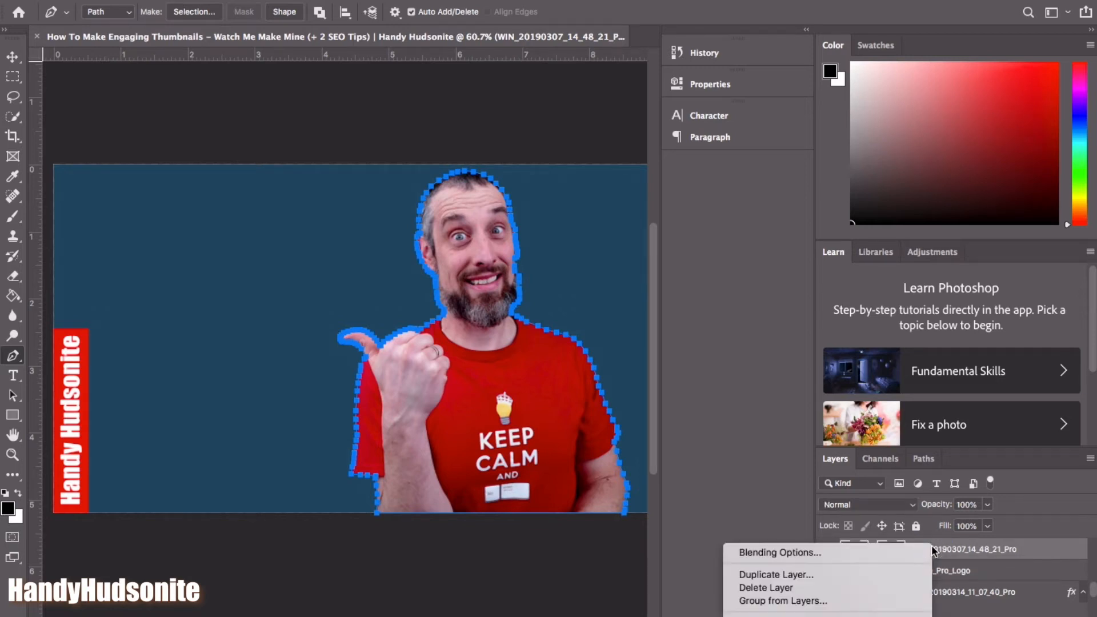
{"action": "left_click", "coordinate": [845, 553]}
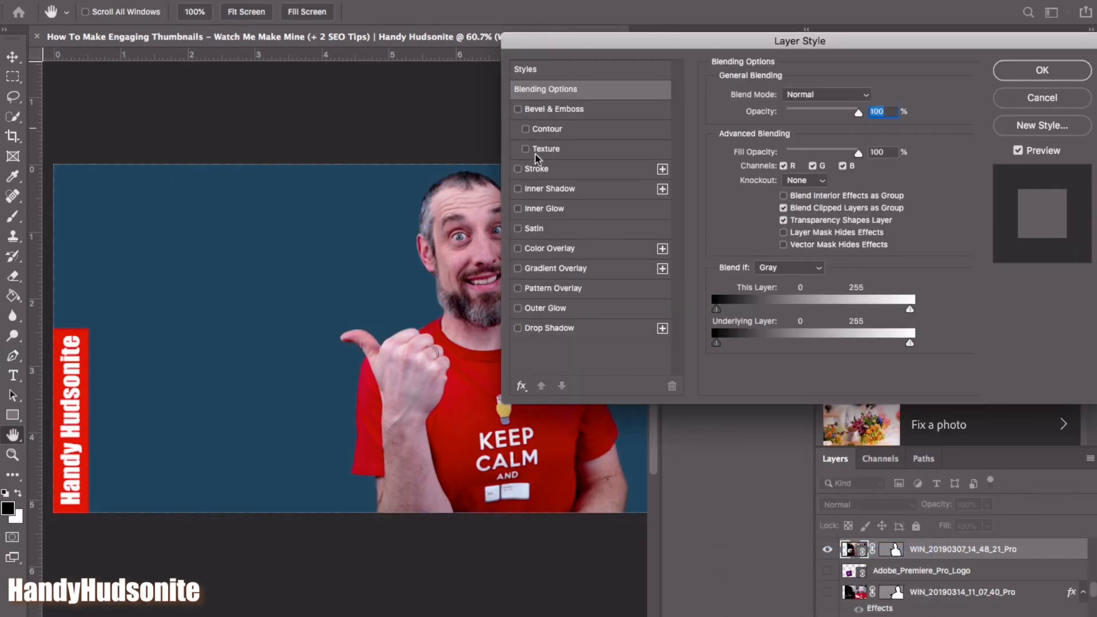
{"action": "left_click", "coordinate": [518, 190]}
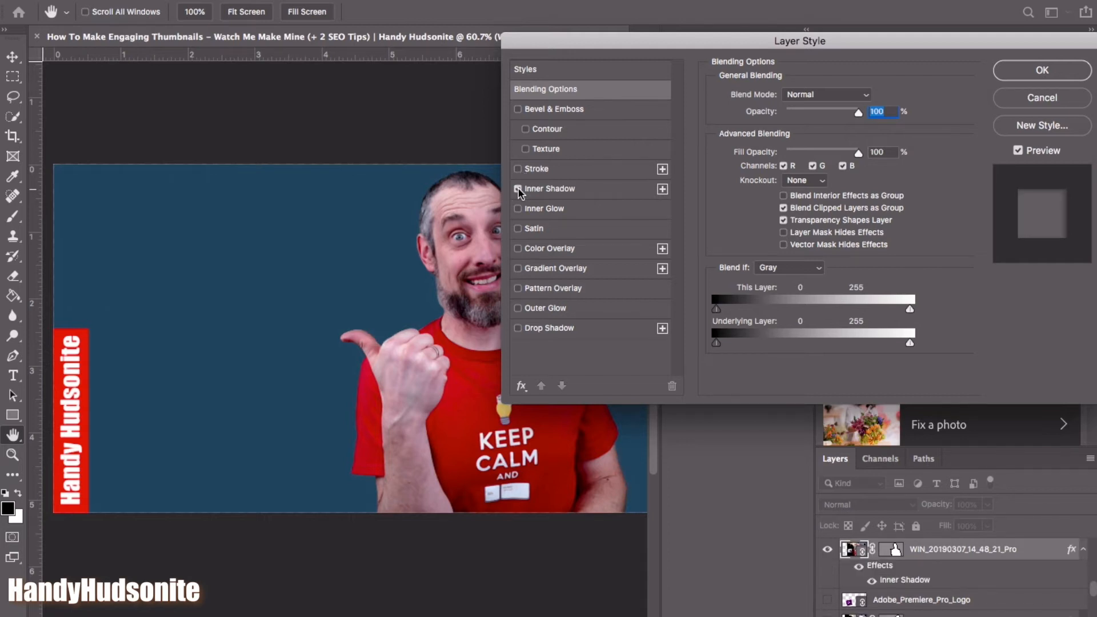
{"action": "left_click", "coordinate": [518, 190]}
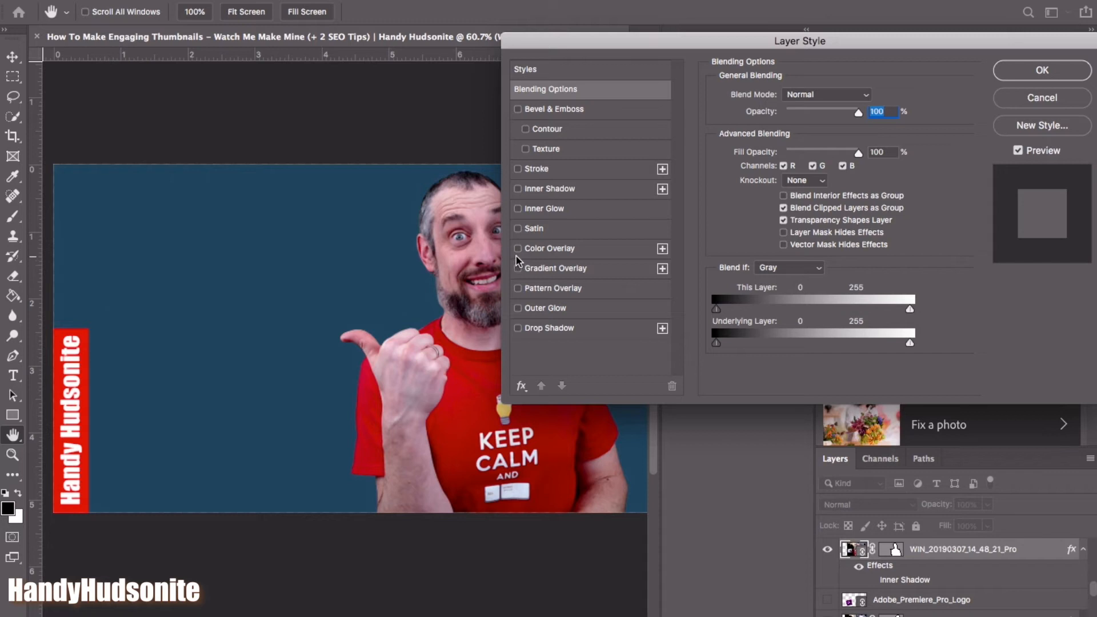
{"action": "left_click", "coordinate": [518, 309]}
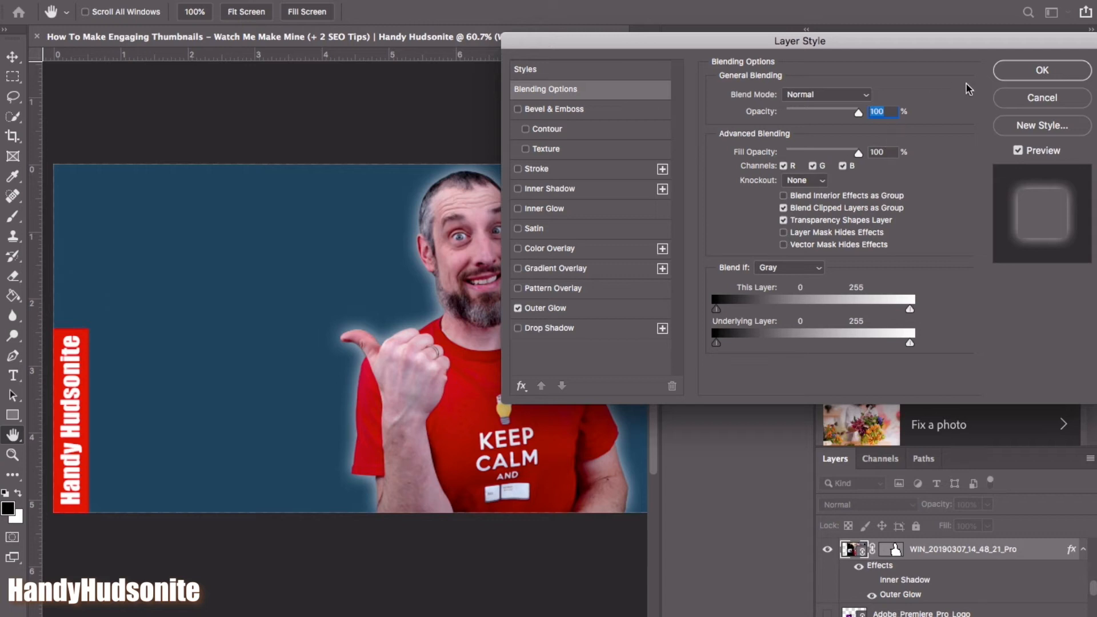
{"action": "left_click", "coordinate": [1028, 71]}
- Move the cut-out presenter right and down on the canvas to about X 1029 px, Y 460 px
{"action": "key", "text": "p"}
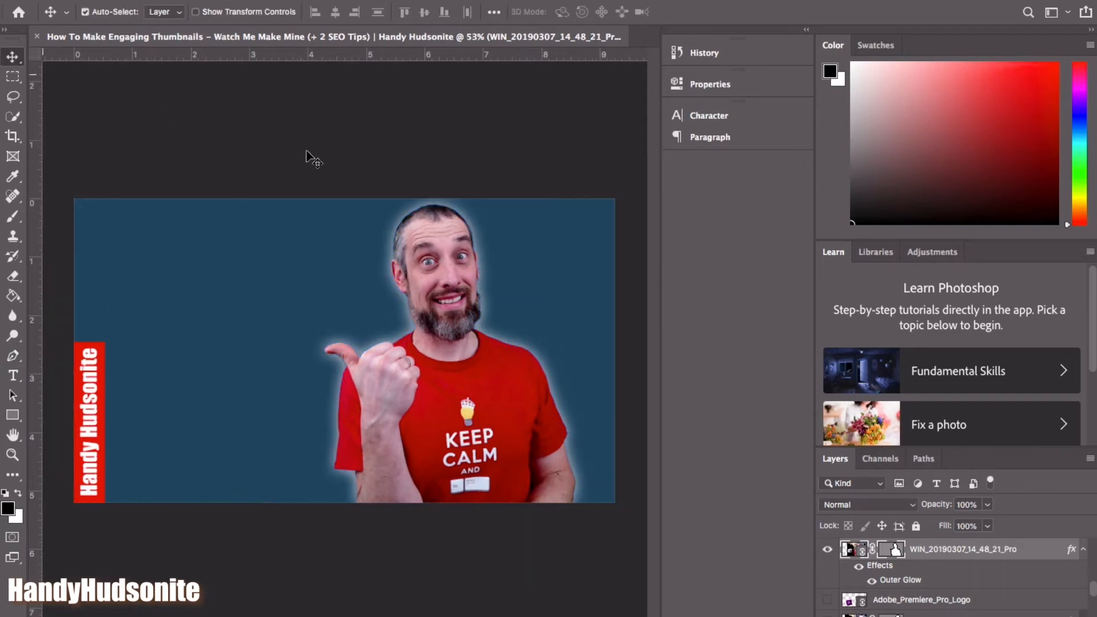
{"action": "left_click", "coordinate": [440, 293]}
{"action": "left_click_drag", "start_coordinate": [441, 293], "coordinate": [482, 299]}
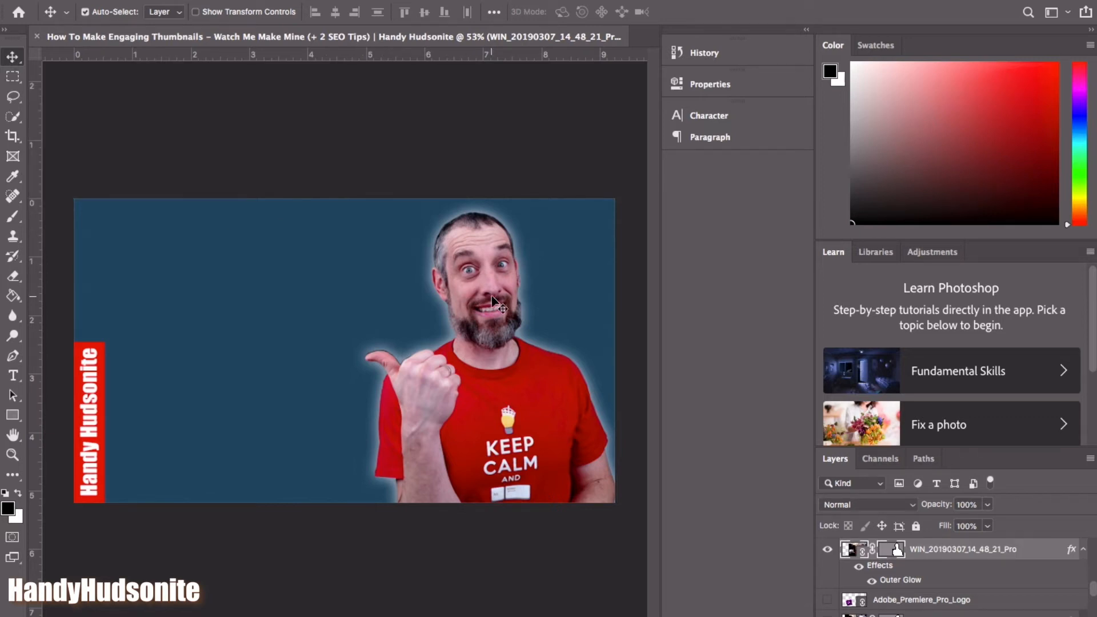
{"action": "left_click_drag", "start_coordinate": [492, 297], "coordinate": [489, 322]}
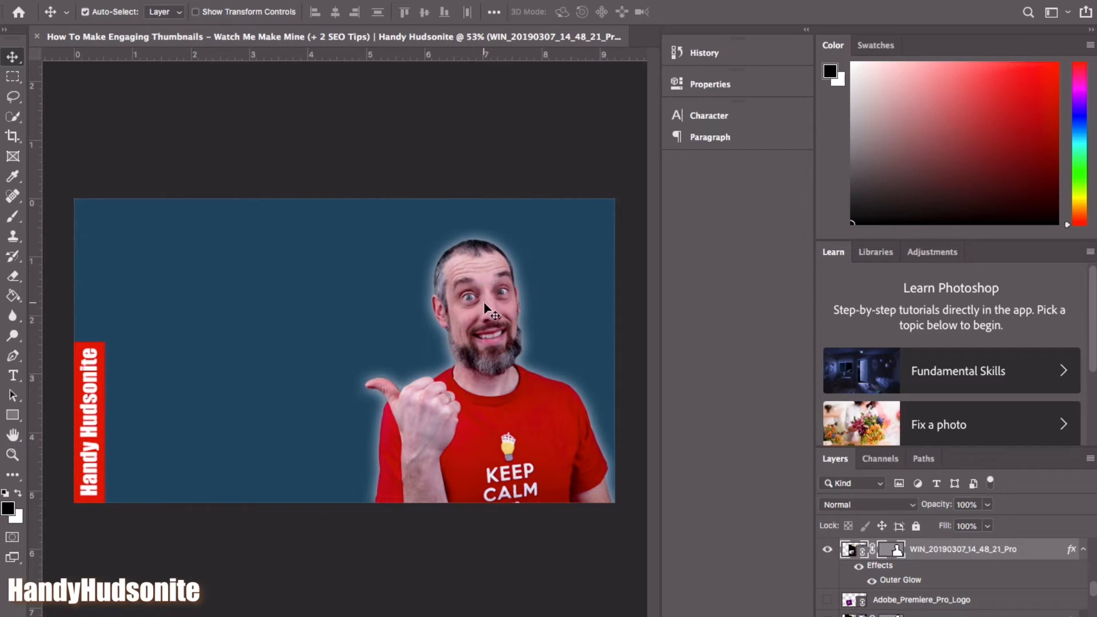
- Scale the presenter proportionally to 128.33% and reposition the layer at about X 1108 px, Y 481 px
{"action": "key", "text": "ctrl+t"}
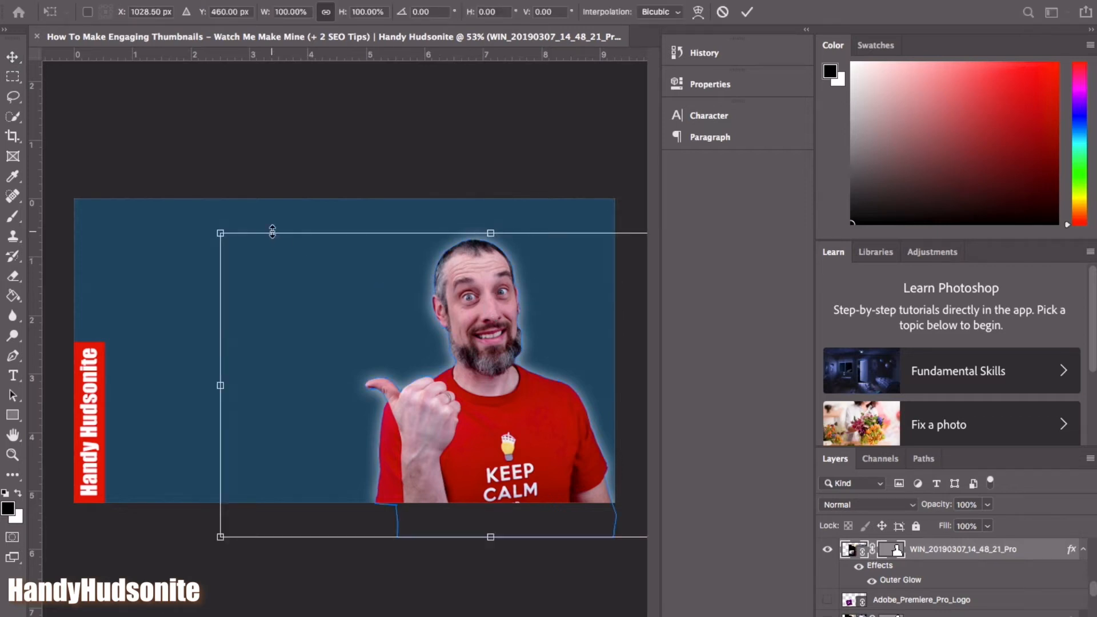
{"action": "left_click", "coordinate": [221, 233]}
{"action": "left_click_drag", "start_coordinate": [220, 232], "coordinate": [144, 189]}
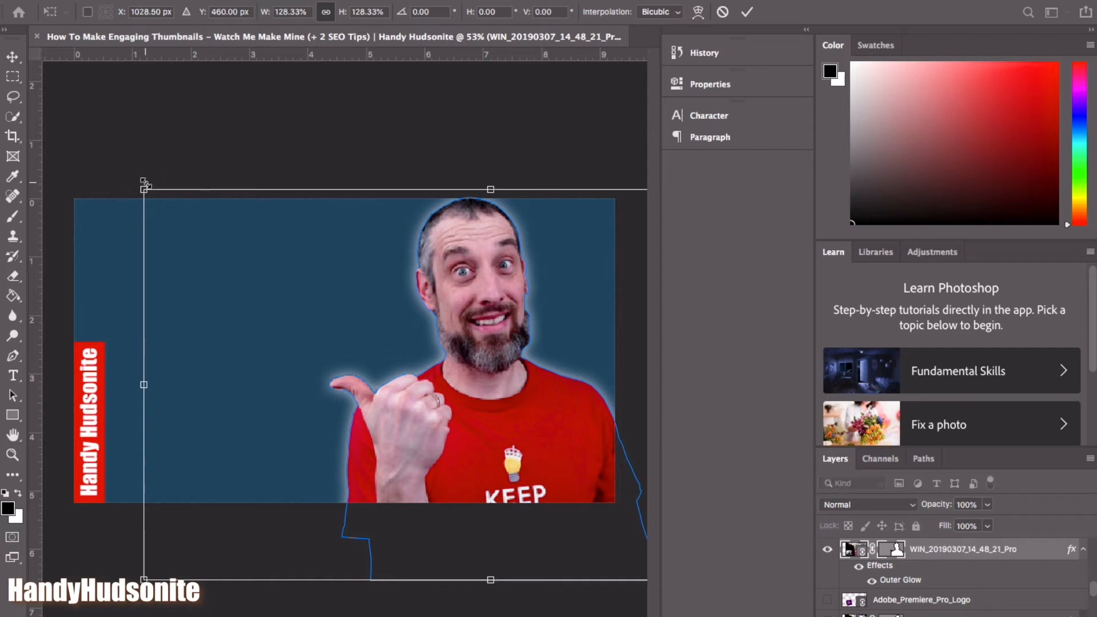
{"action": "mouse_move", "coordinate": [483, 282]}
{"action": "left_mouse_down"}
{"action": "mouse_move", "coordinate": [469, 290]}
{"action": "mouse_move", "coordinate": [480, 298]}
{"action": "left_mouse_up"}
{"action": "left_click_drag", "start_coordinate": [479, 298], "coordinate": [517, 294]}
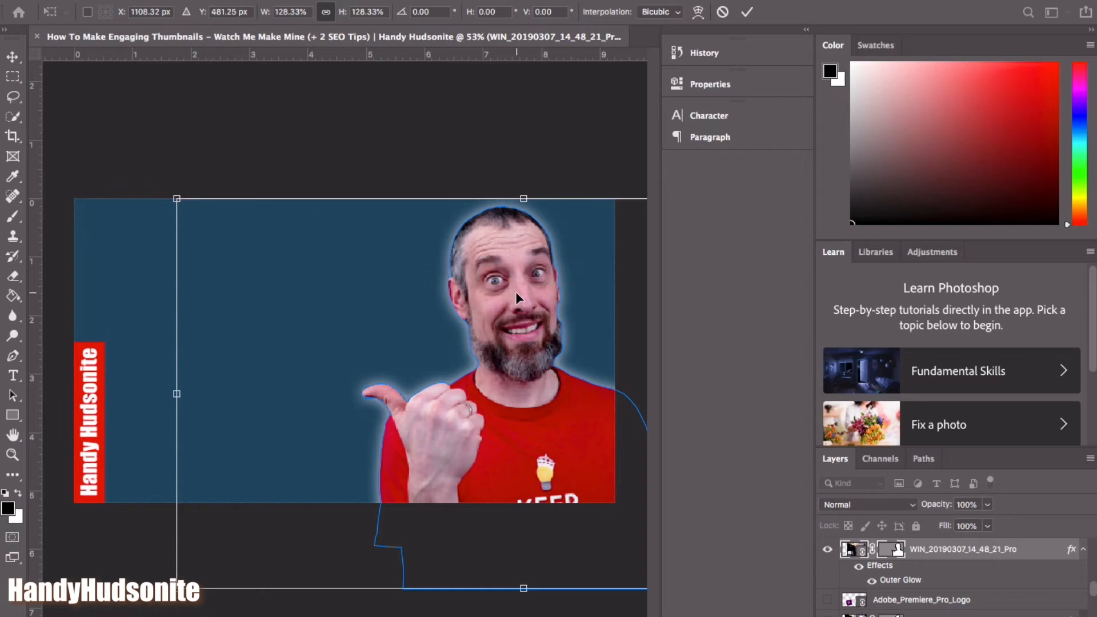
{"action": "key", "text": "Return"}
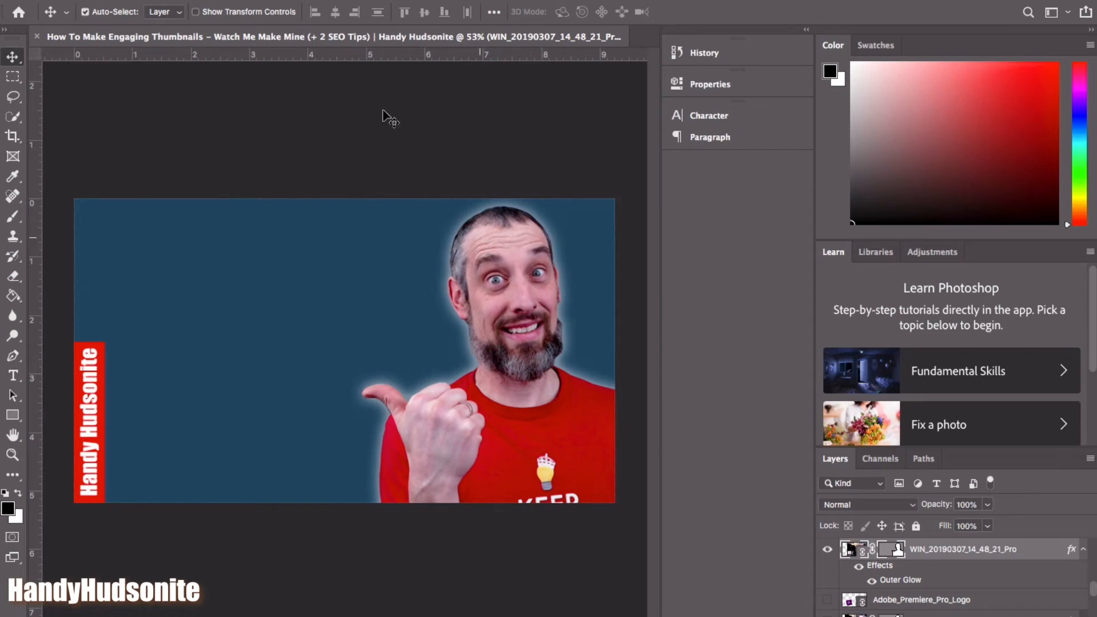
- Brighten the presenter layer with an Exposure adjustment of +0.54
{"action": "left_click", "coordinate": [213, 0]}
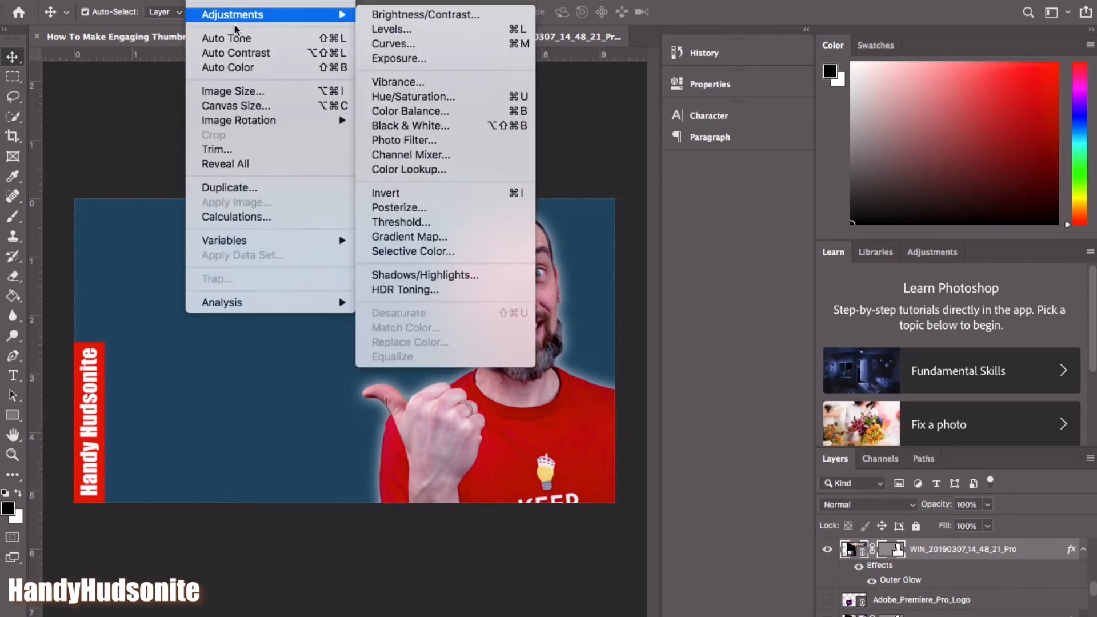
{"action": "mouse_move", "coordinate": [331, 14]}
{"action": "left_click", "coordinate": [437, 61]}
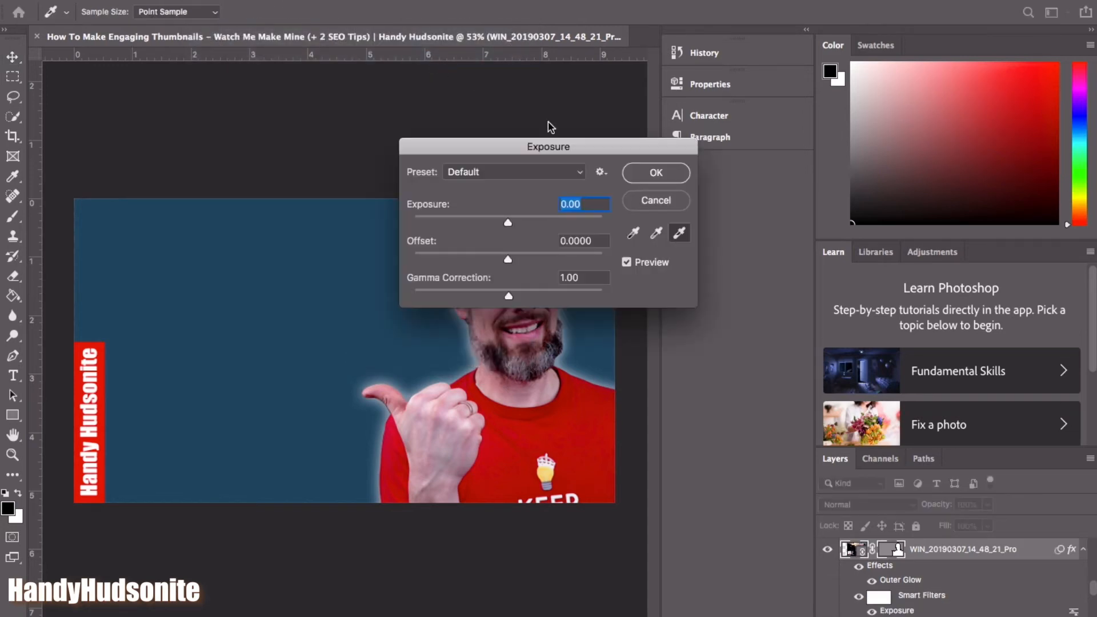
{"action": "left_click_drag", "start_coordinate": [552, 152], "coordinate": [752, 134]}
{"action": "left_click_drag", "start_coordinate": [711, 206], "coordinate": [717, 210]}
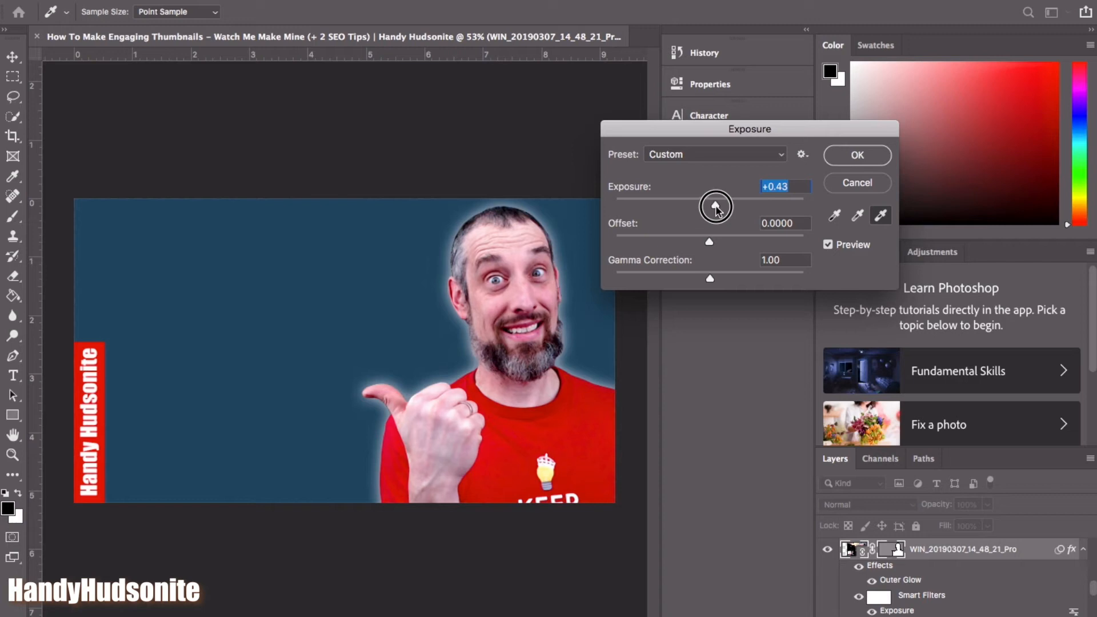
{"action": "left_click_drag", "start_coordinate": [717, 208], "coordinate": [717, 207]}
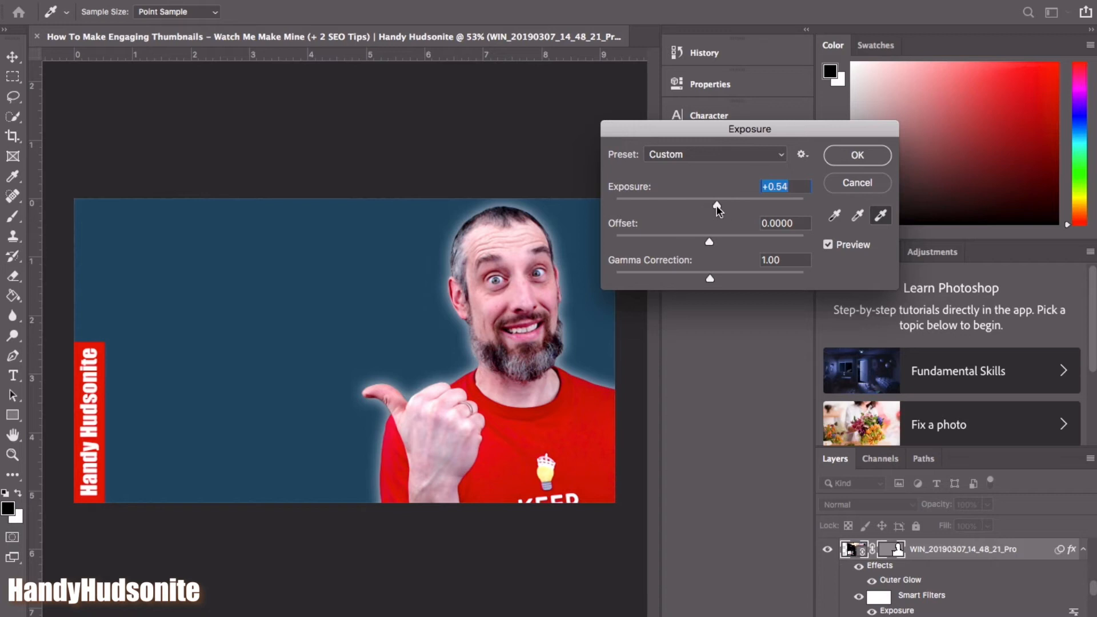
{"action": "left_click", "coordinate": [847, 157]}
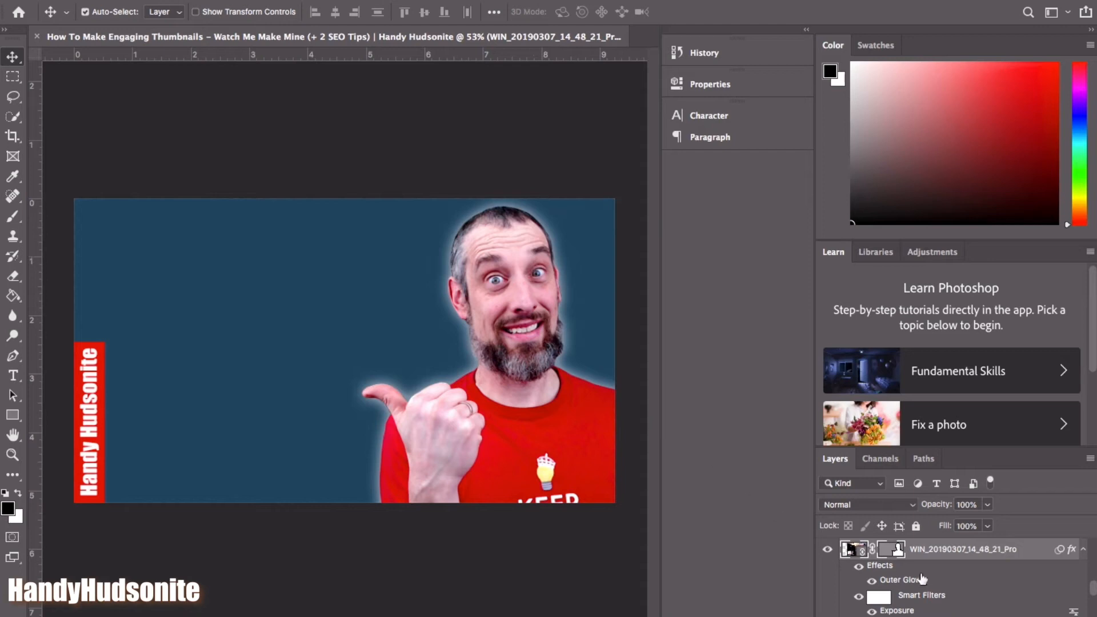
{"action": "scroll", "coordinate": [999, 581], "scroll_direction": "down", "scroll_amount": 5}
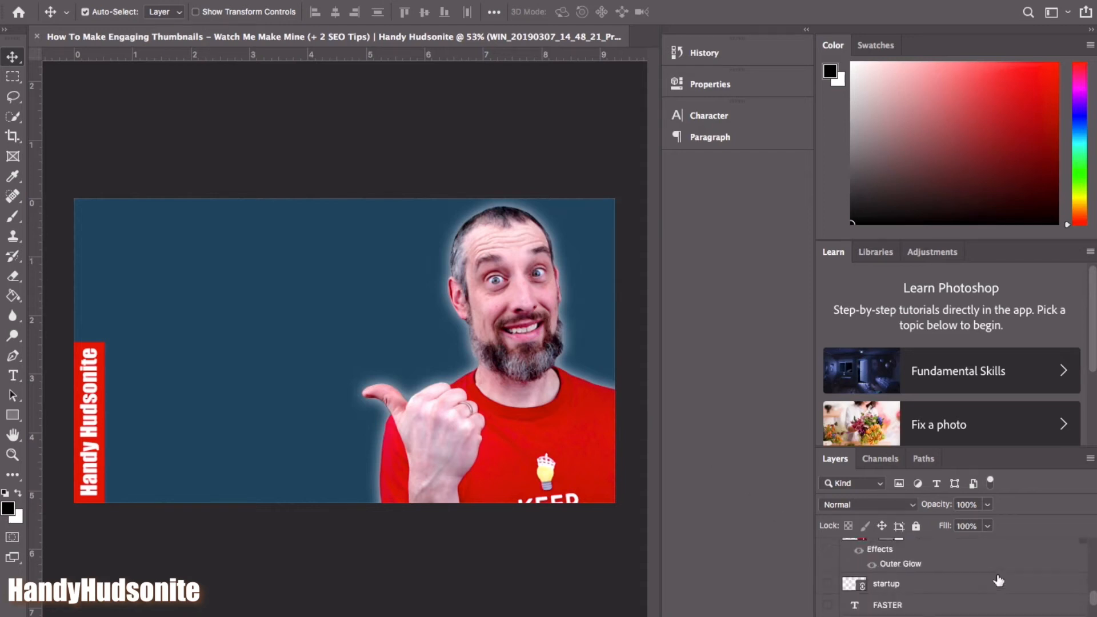
- Make the FASTER and Video Editing titles, their coloured bars, the rocket graphic and the Premiere Pro logo visible
{"action": "scroll", "coordinate": [999, 580], "scroll_direction": "down", "scroll_amount": 10}
{"action": "scroll", "coordinate": [999, 581], "scroll_direction": "down", "scroll_amount": 3}
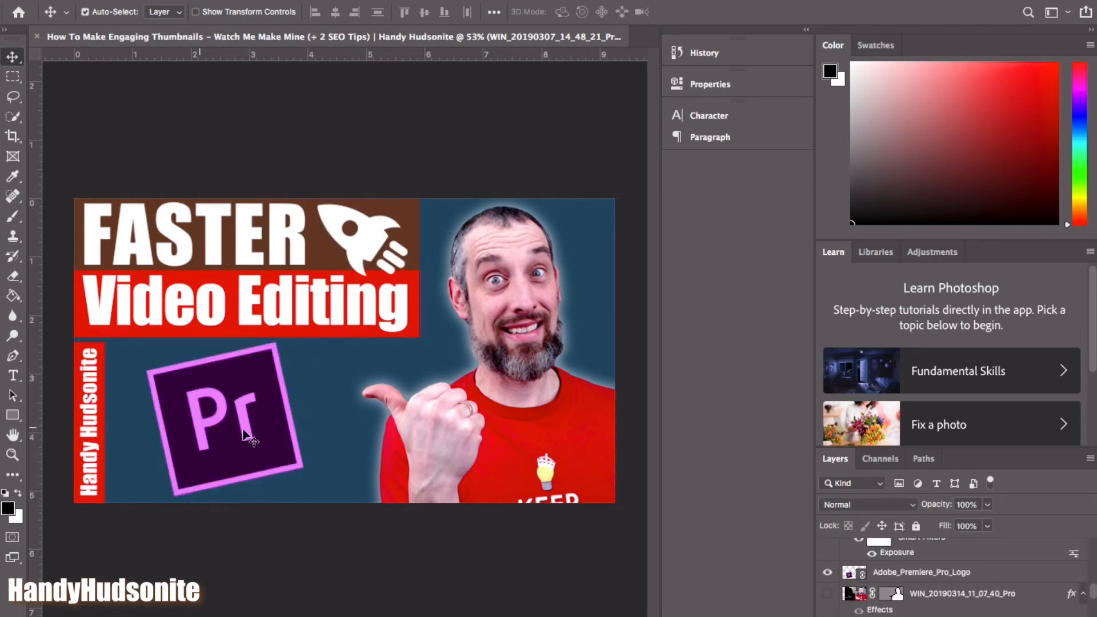
- Replace the FASTER headline text with CLICKBAIT in capitals
{"action": "left_click", "coordinate": [246, 234]}
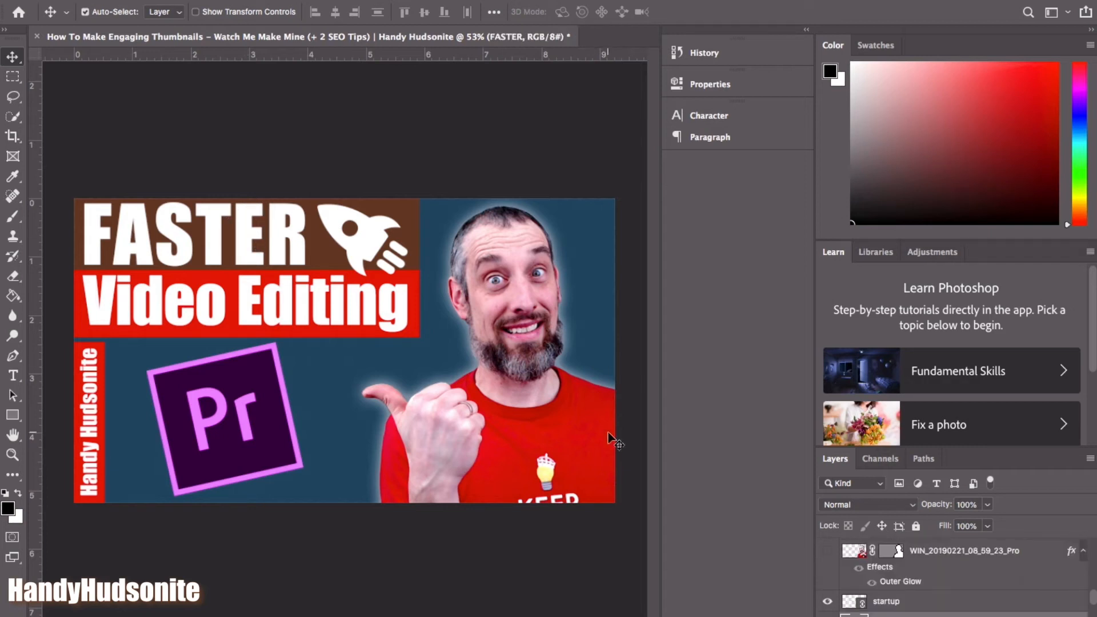
{"action": "left_click", "coordinate": [15, 376]}
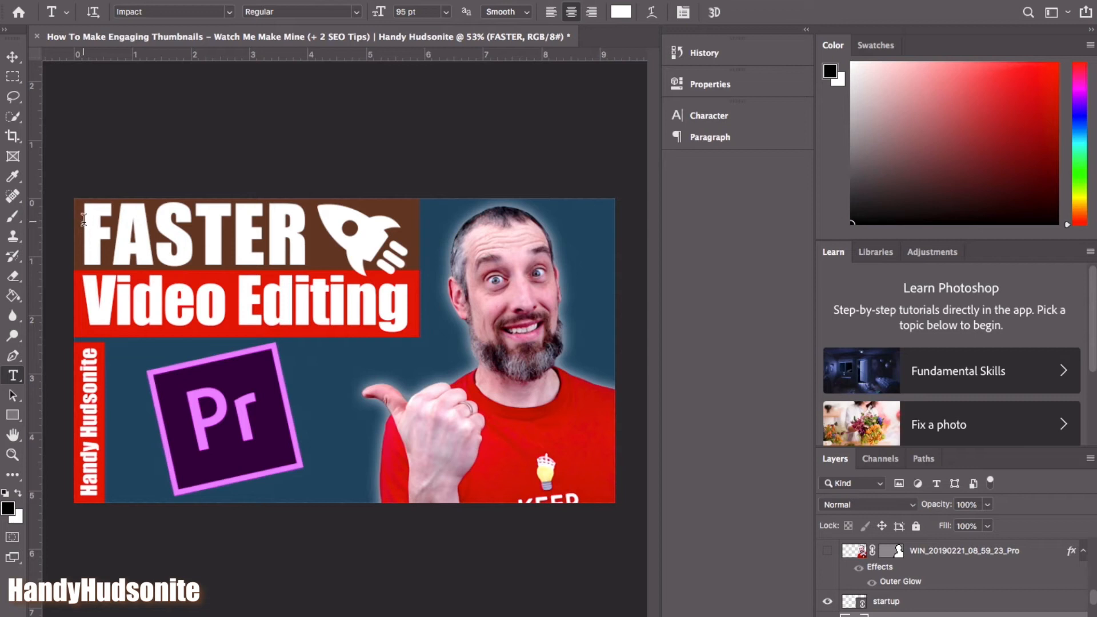
{"action": "left_click_drag", "start_coordinate": [85, 221], "coordinate": [295, 222]}
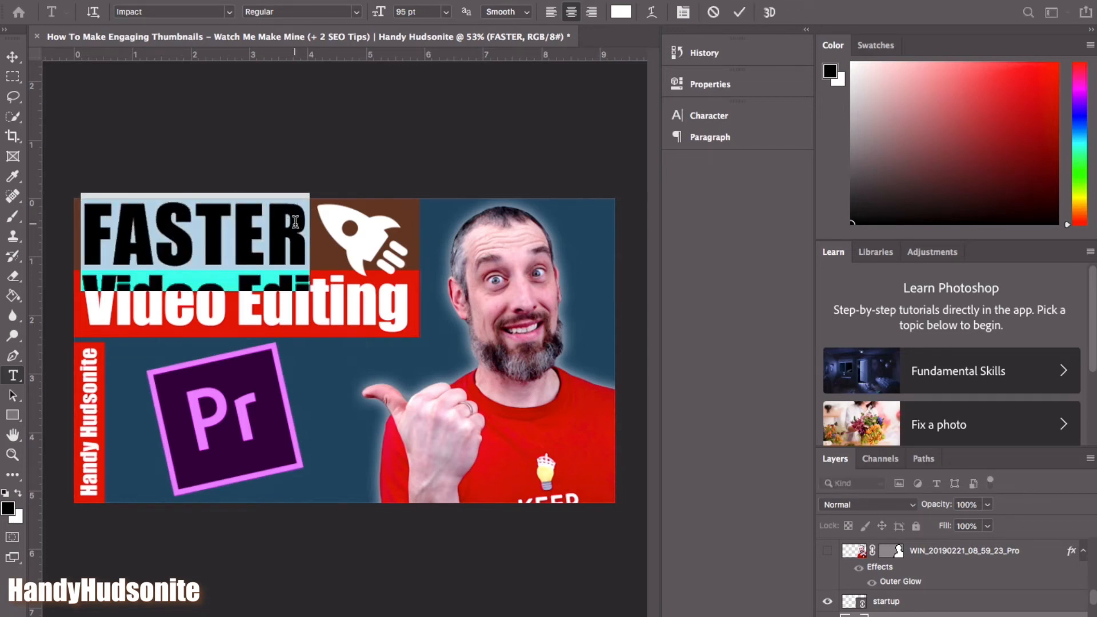
{"action": "type", "text": "Cl"}
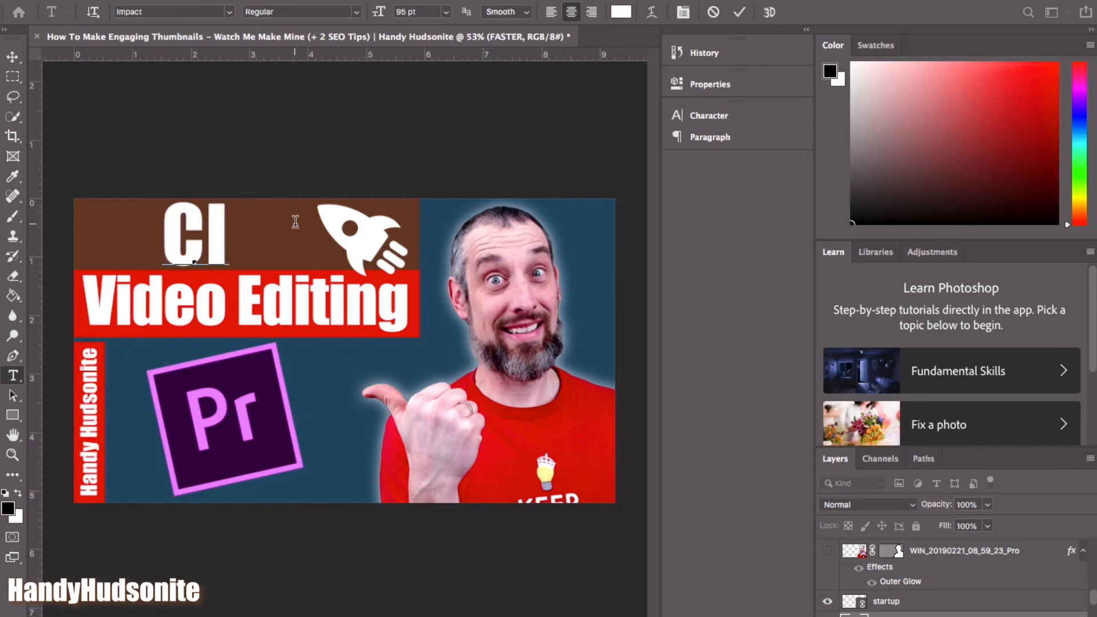
{"action": "type", "text": "ick"}
{"action": "key", "text": "BackSpace"}
{"action": "key", "text": "BackSpace"}
{"action": "key", "text": "BackSpace"}
{"action": "key", "text": "BackSpace"}
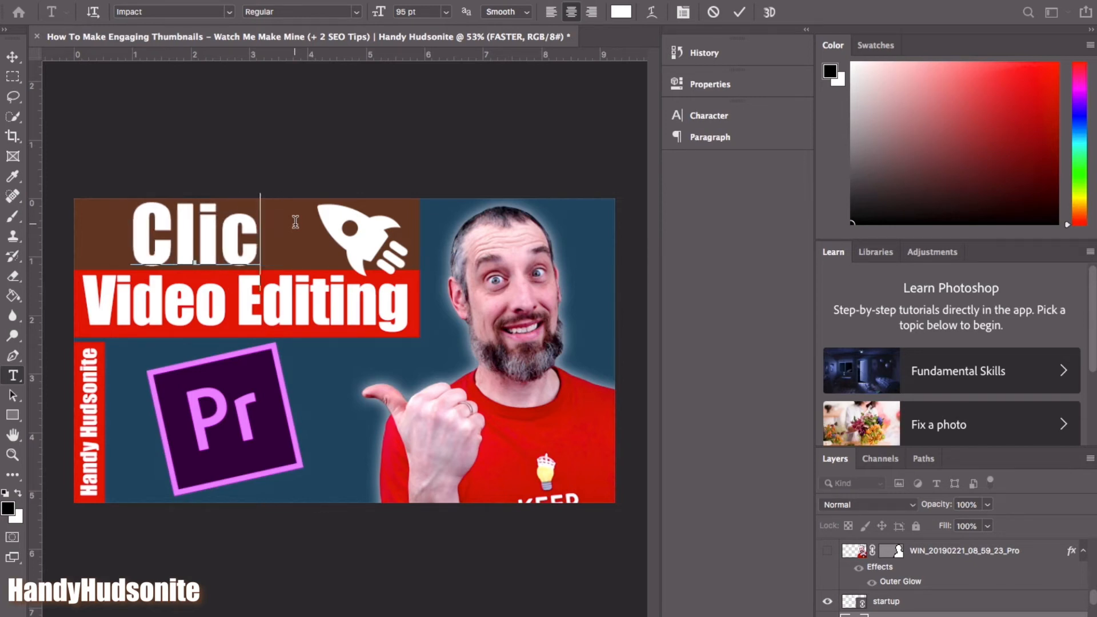
{"action": "type", "text": "L"}
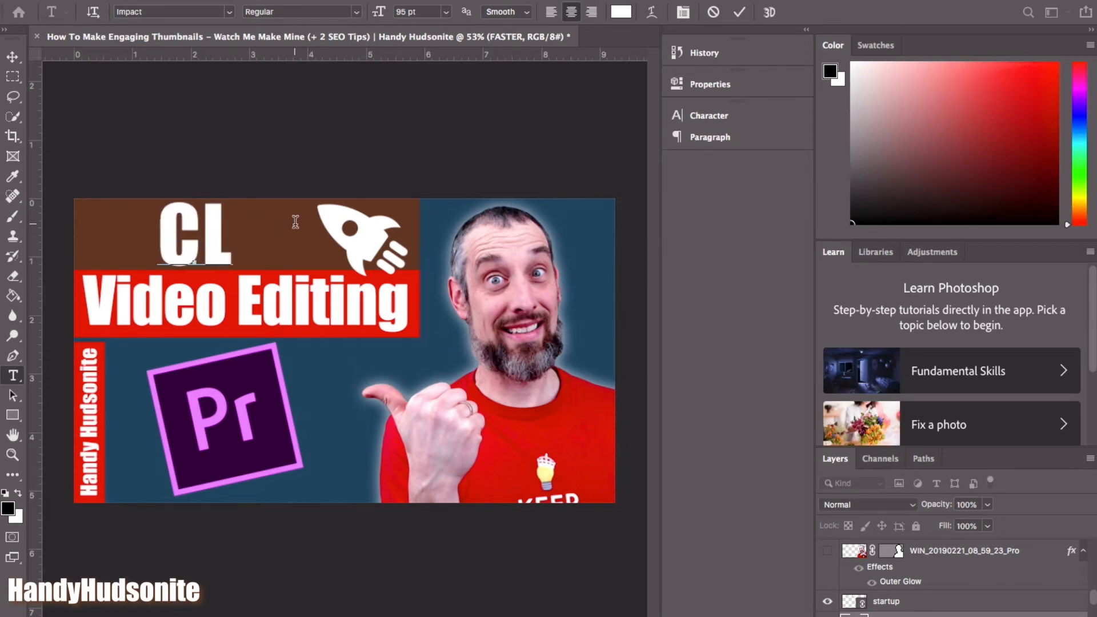
{"action": "type", "text": "AI"}
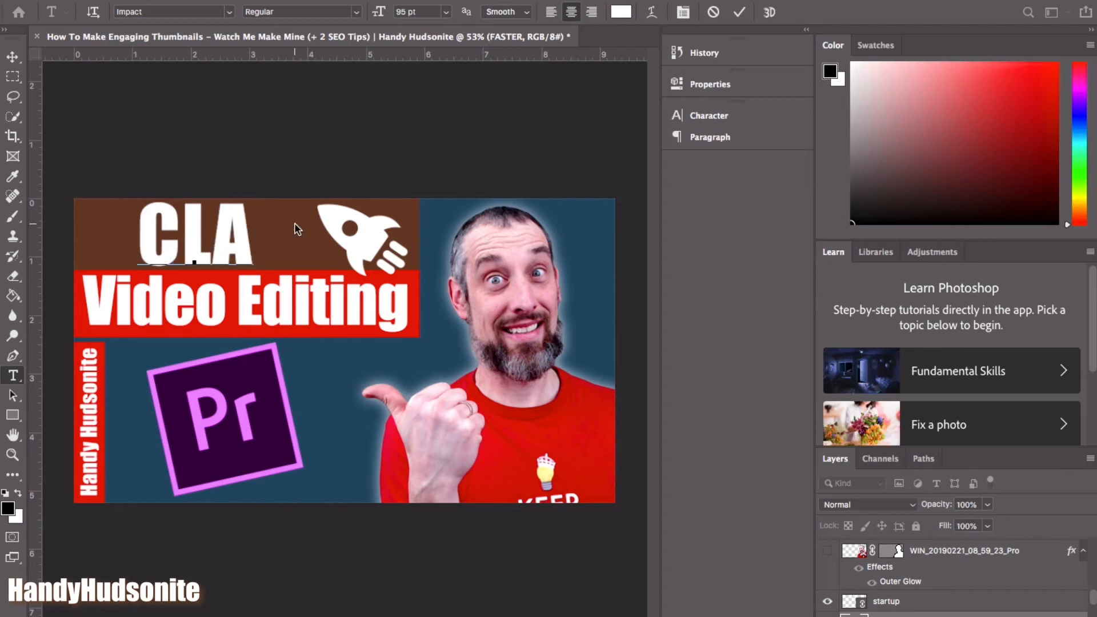
{"action": "key", "text": "BackSpace"}
{"action": "key", "text": "BackSpace"}
{"action": "type", "text": "ICL"}
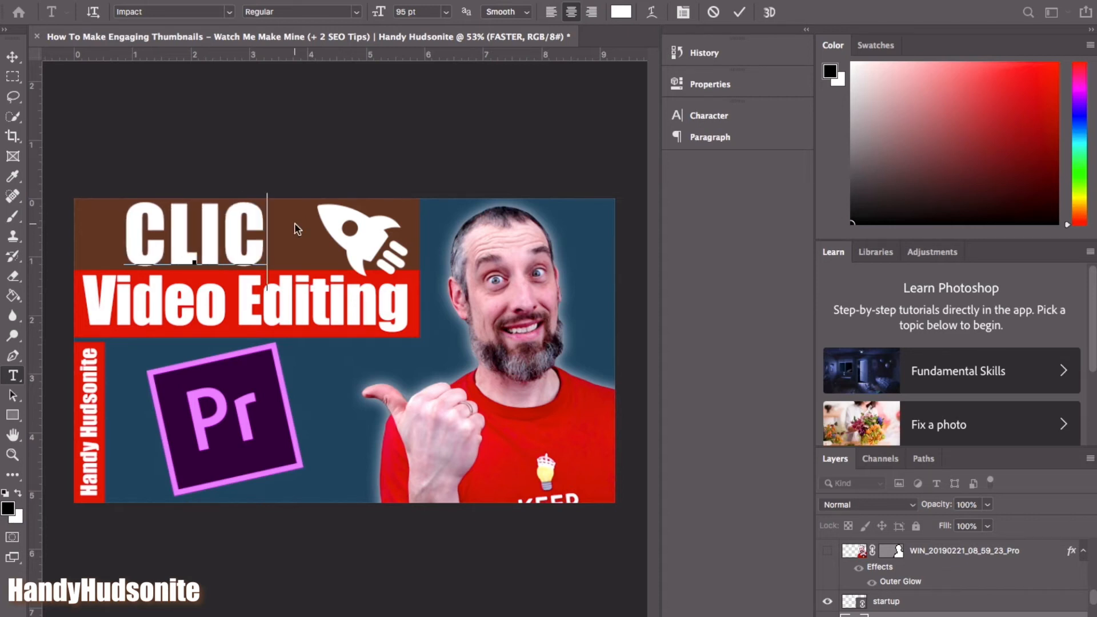
{"action": "key", "text": "BackSpace"}
{"action": "key", "text": "BackSpace"}
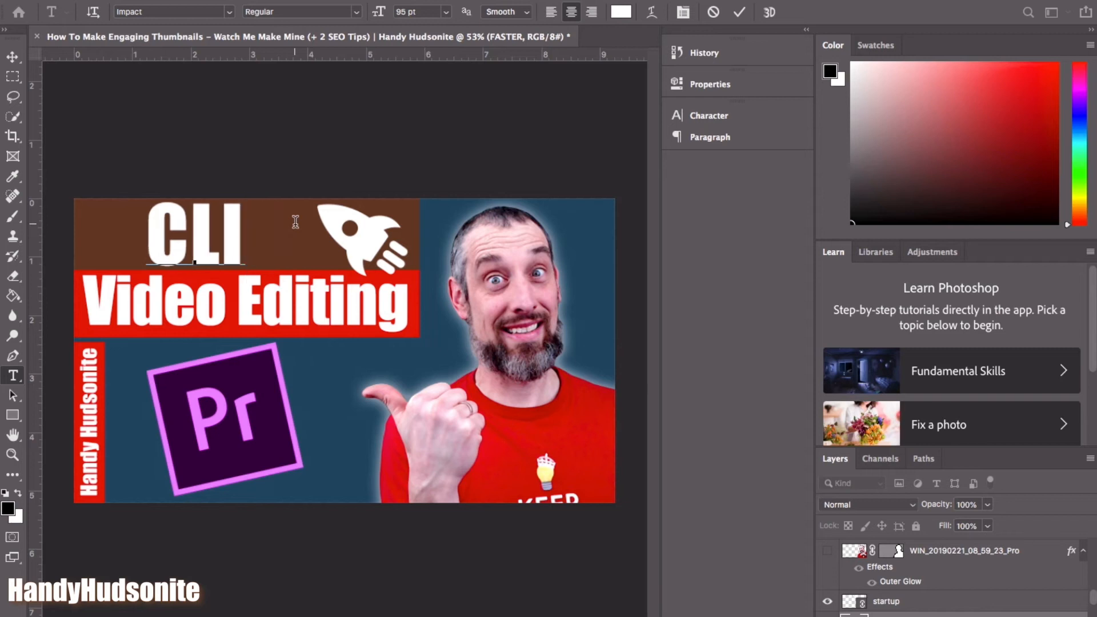
{"action": "type", "text": "CKB"}
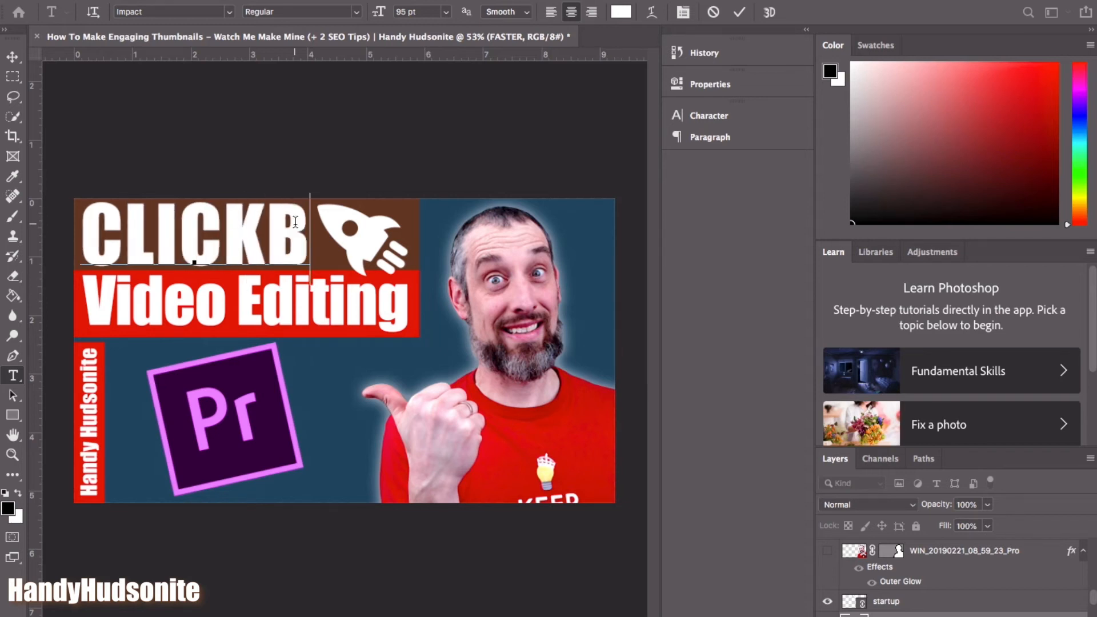
{"action": "type", "text": "AIT"}
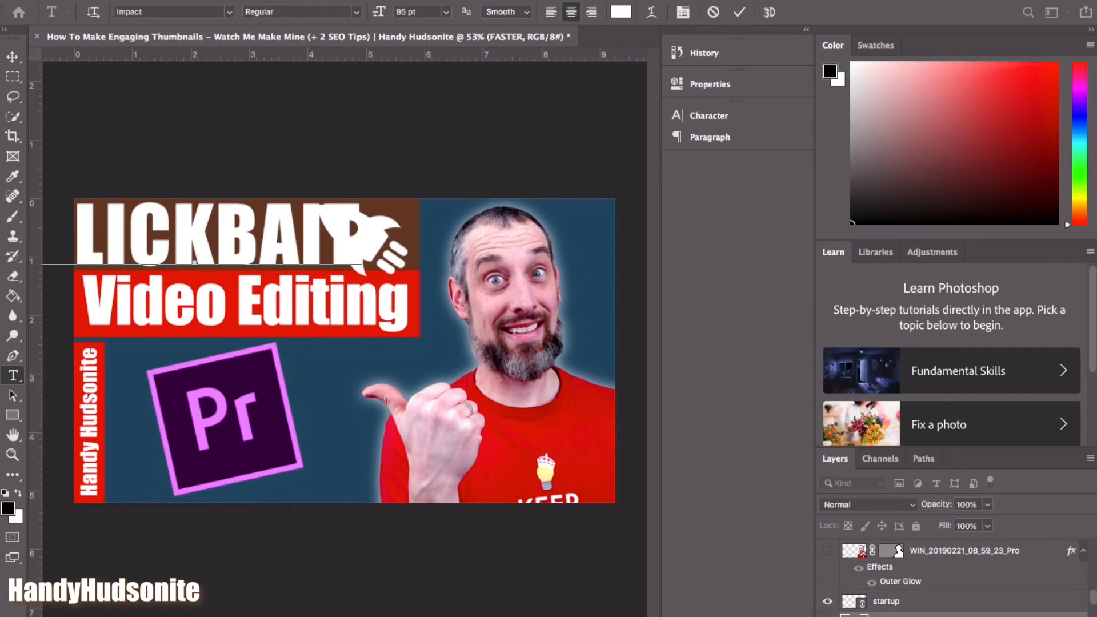
- Hide the rocket graphic's startup layer, keeping the CLICKBAIT headline shown
{"action": "left_click", "coordinate": [827, 616]}
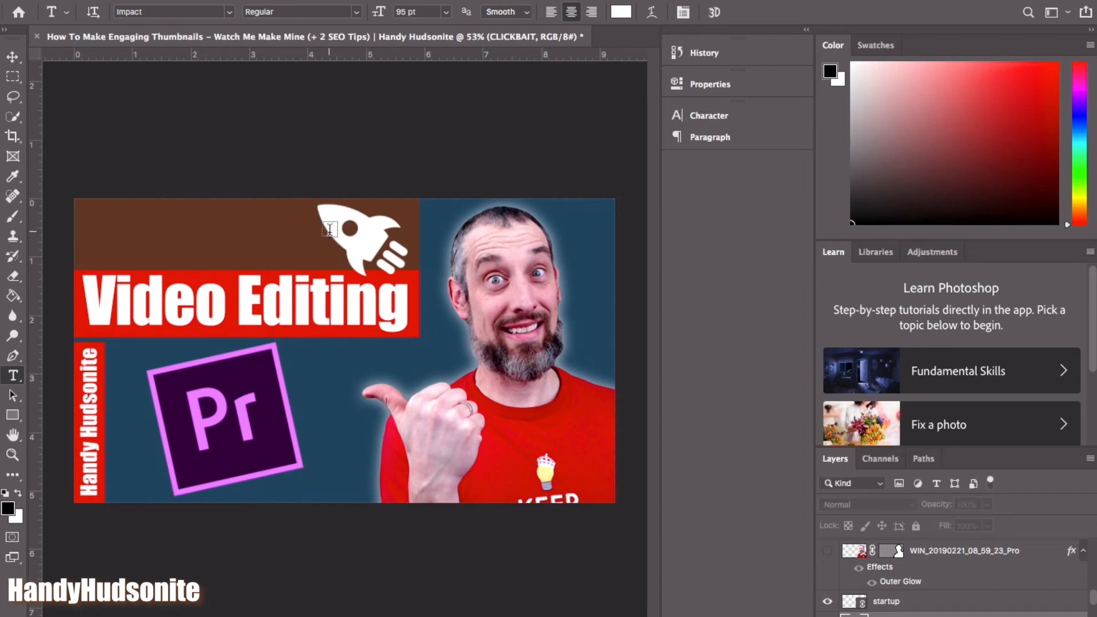
{"action": "left_click", "coordinate": [827, 616]}
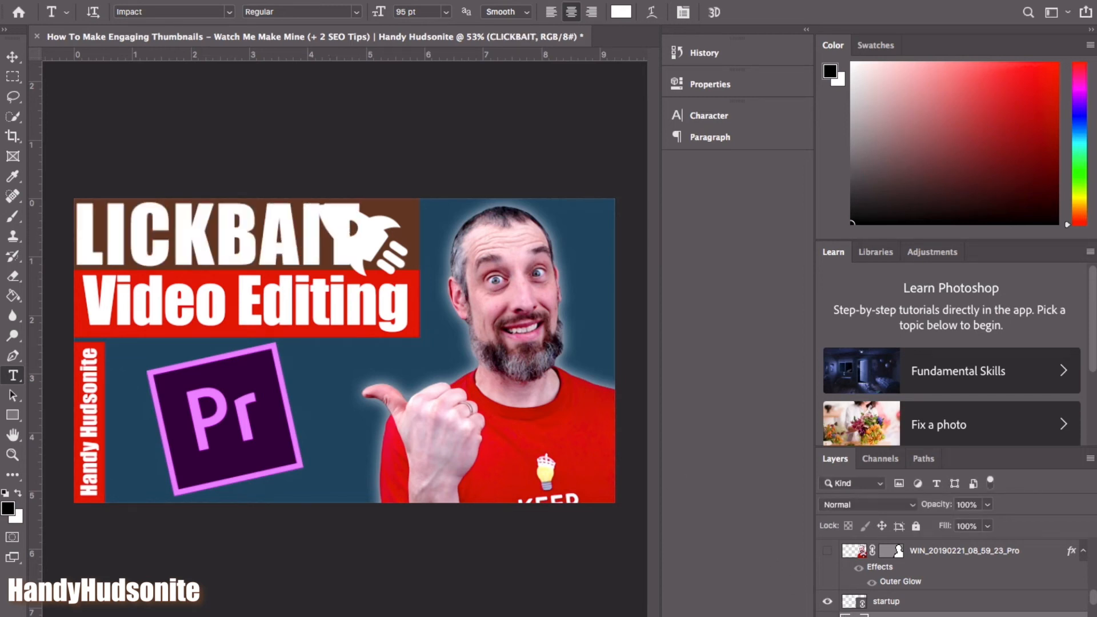
{"action": "left_click", "coordinate": [828, 601]}
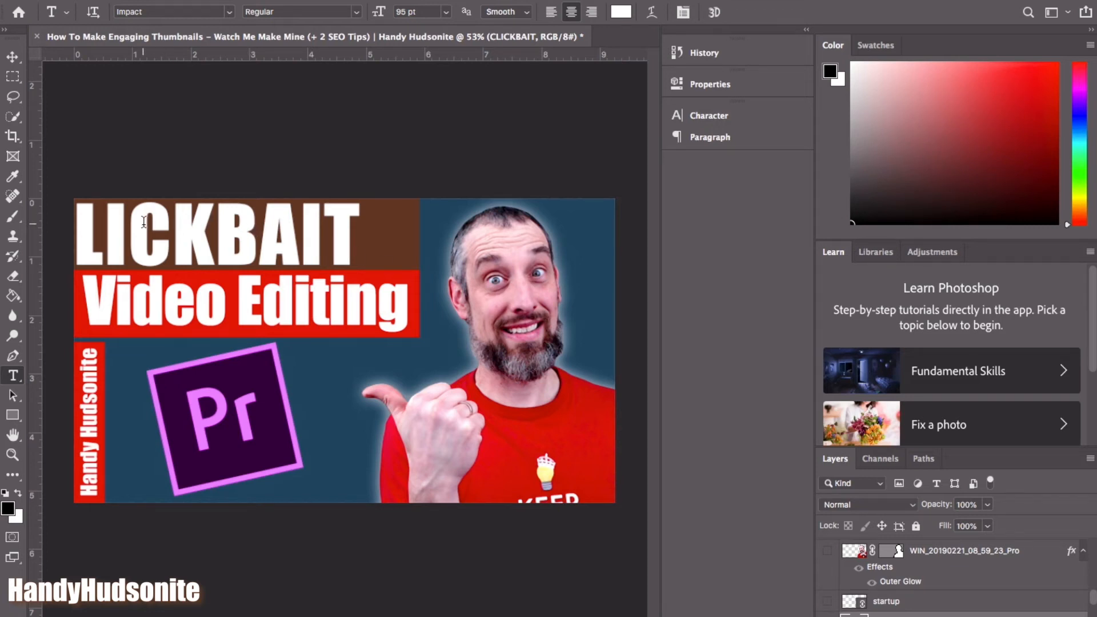
- Nudge the CLICKBAIT headline right until the whole word fits centred inside the brown bar
{"action": "left_click", "coordinate": [13, 57]}
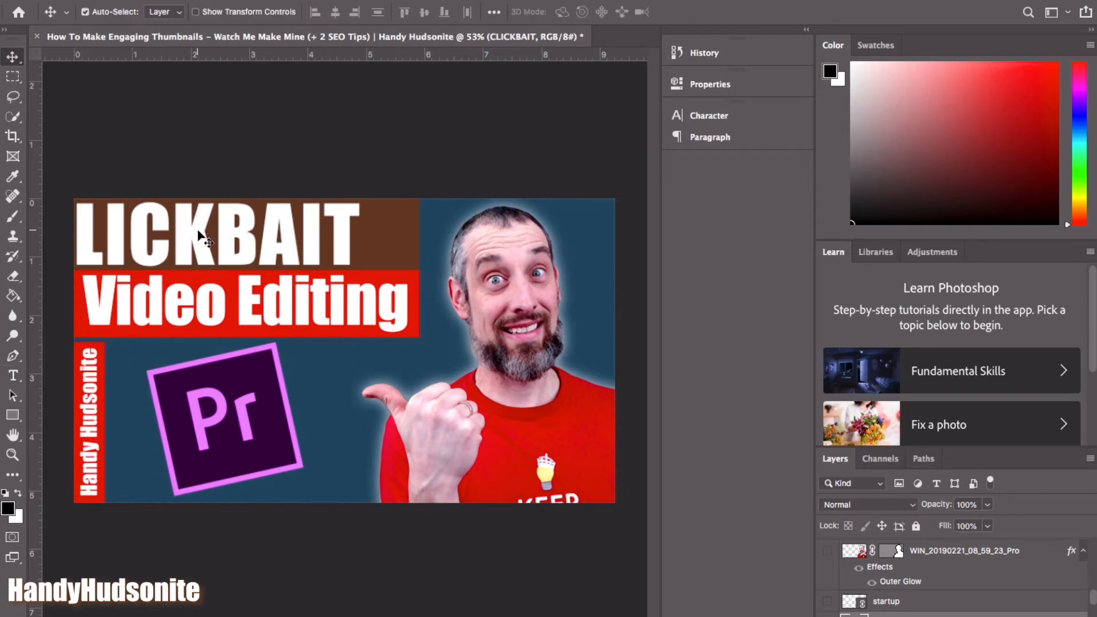
{"action": "key", "text": "shift+Right"}
{"action": "key", "text": "shift+Right"}
{"action": "key", "text": "shift+Right"}
{"action": "key", "text": "shift+Right"}
{"action": "key", "text": "shift+Right"}
{"action": "key", "text": "shift+Right"}
{"action": "key", "text": "shift+Right"}
{"action": "key", "text": "shift+Right"}
{"action": "key", "text": "shift+Right"}
{"action": "key", "text": "shift+Right"}
{"action": "key", "text": "shift+Right"}
{"action": "key", "text": "shift+Right"}
{"action": "key", "text": "shift+Right"}
{"action": "key", "text": "shift+Right"}
{"action": "key", "text": "shift+Right"}
{"action": "key", "text": "shift+Right"}
{"action": "key", "text": "shift+Right"}
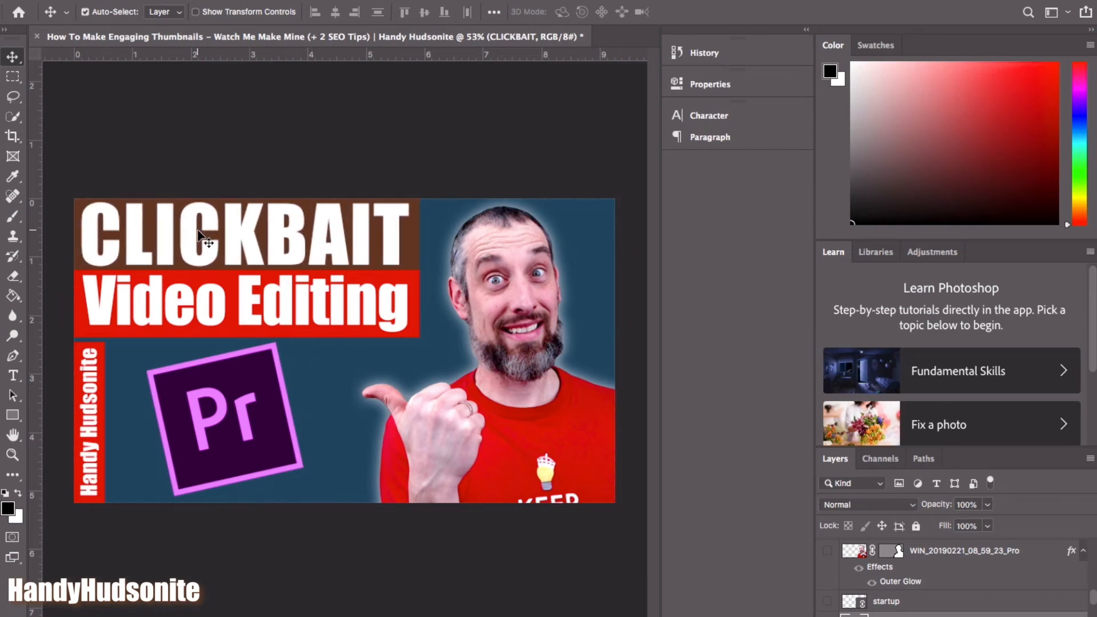
{"action": "key", "text": "shift+Right"}
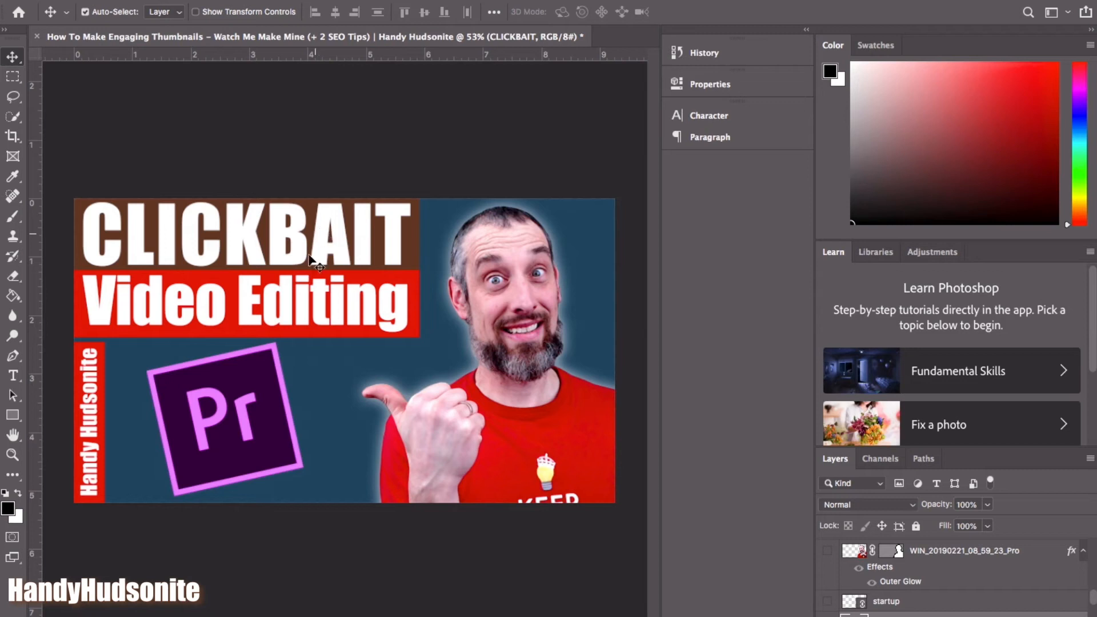
- Replace the Video Editing text on the red bar with Thumbnails
{"action": "left_click", "coordinate": [286, 302]}
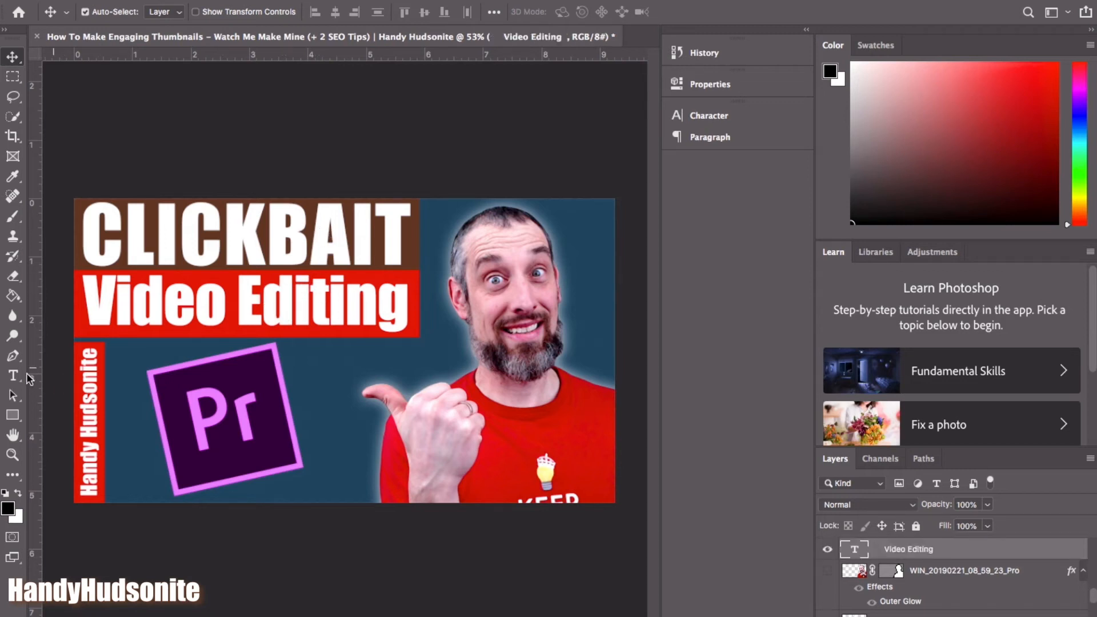
{"action": "left_click", "coordinate": [12, 376]}
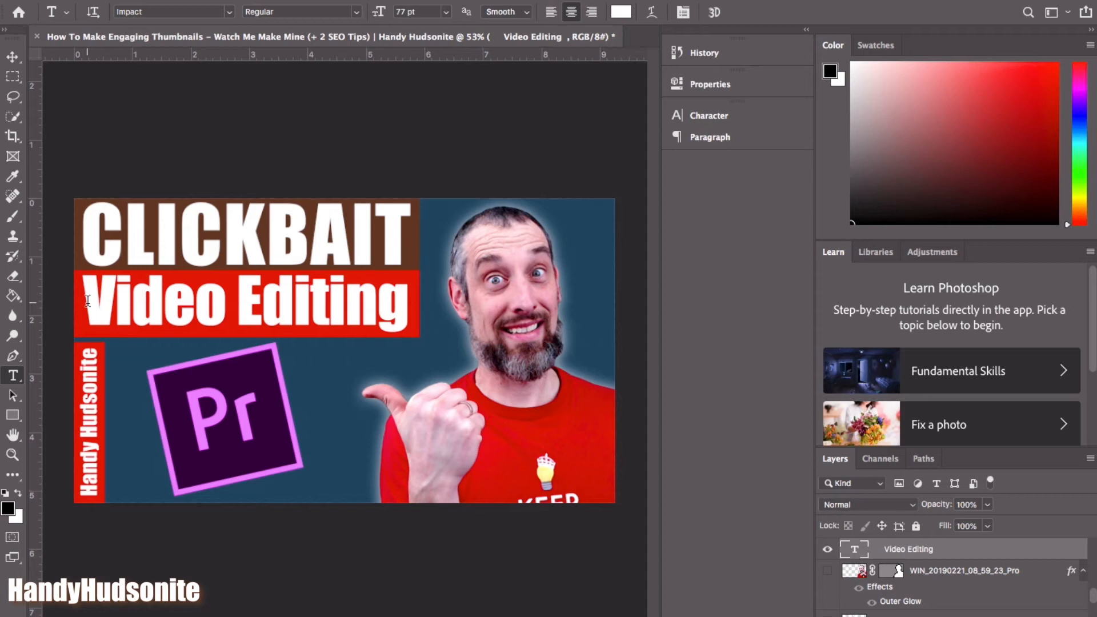
{"action": "left_click_drag", "start_coordinate": [87, 300], "coordinate": [404, 301]}
{"action": "key", "text": "BackSpace"}
{"action": "type", "text": "Thumbnails"}
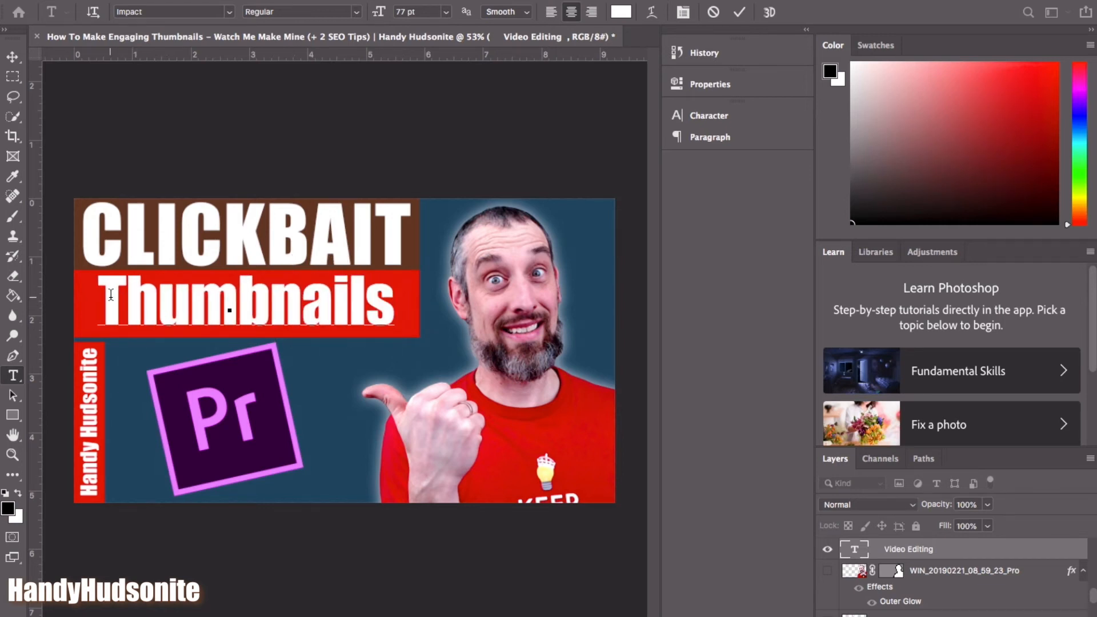
- Enlarge the Thumbnails text to 86 pt and shift it slightly down within the red bar
{"action": "left_click_drag", "start_coordinate": [97, 299], "coordinate": [396, 300]}
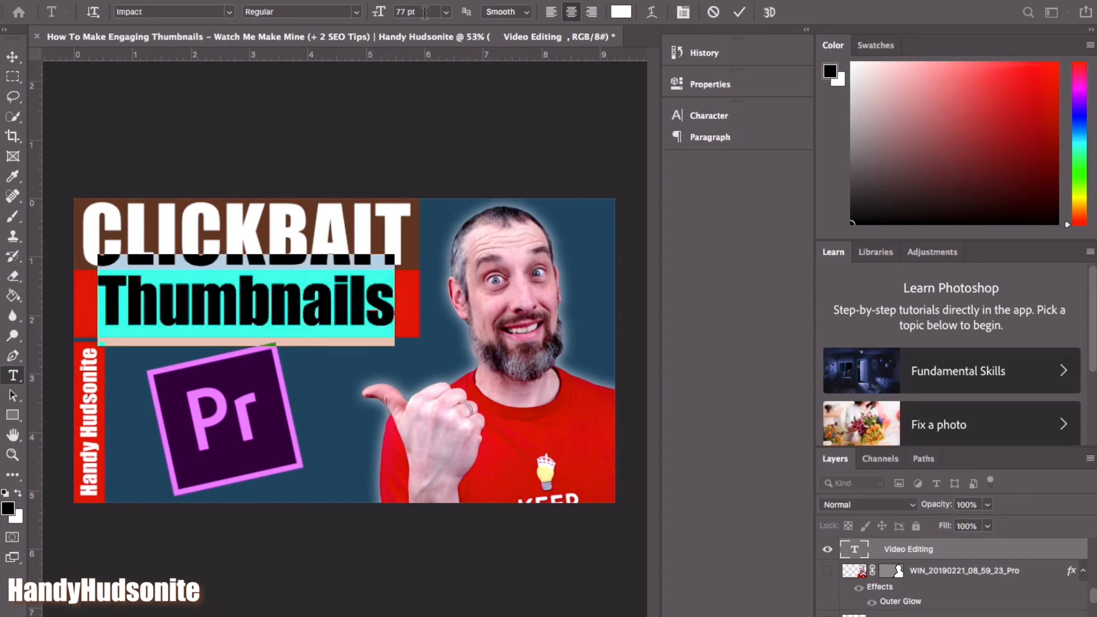
{"action": "left_click", "coordinate": [425, 12]}
{"action": "key", "text": "Up"}
{"action": "key", "text": "Up"}
{"action": "key", "text": "Up"}
{"action": "key", "text": "Up"}
{"action": "key", "text": "Up"}
{"action": "key", "text": "Up"}
{"action": "key", "text": "Up"}
{"action": "key", "text": "Up"}
{"action": "key", "text": "Up"}
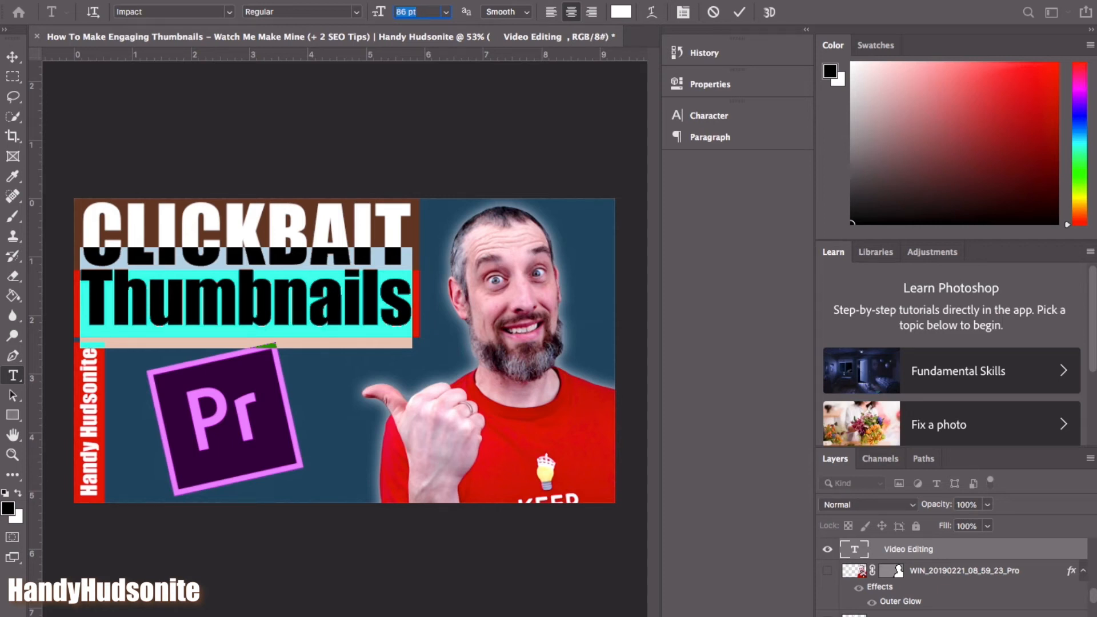
{"action": "left_click", "coordinate": [17, 57]}
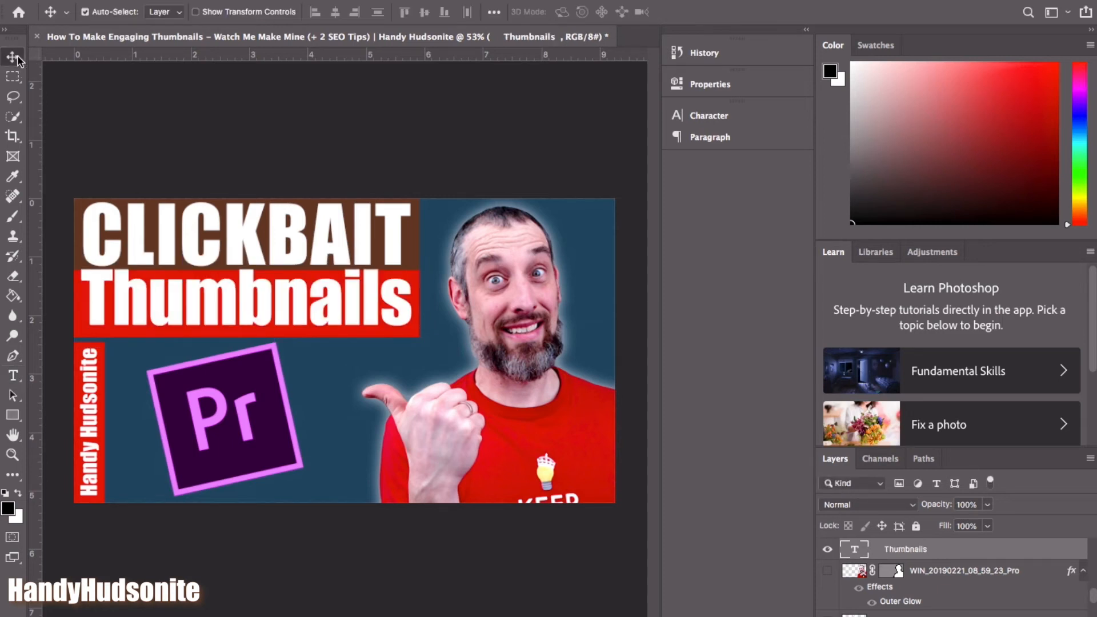
{"action": "left_click", "coordinate": [246, 293]}
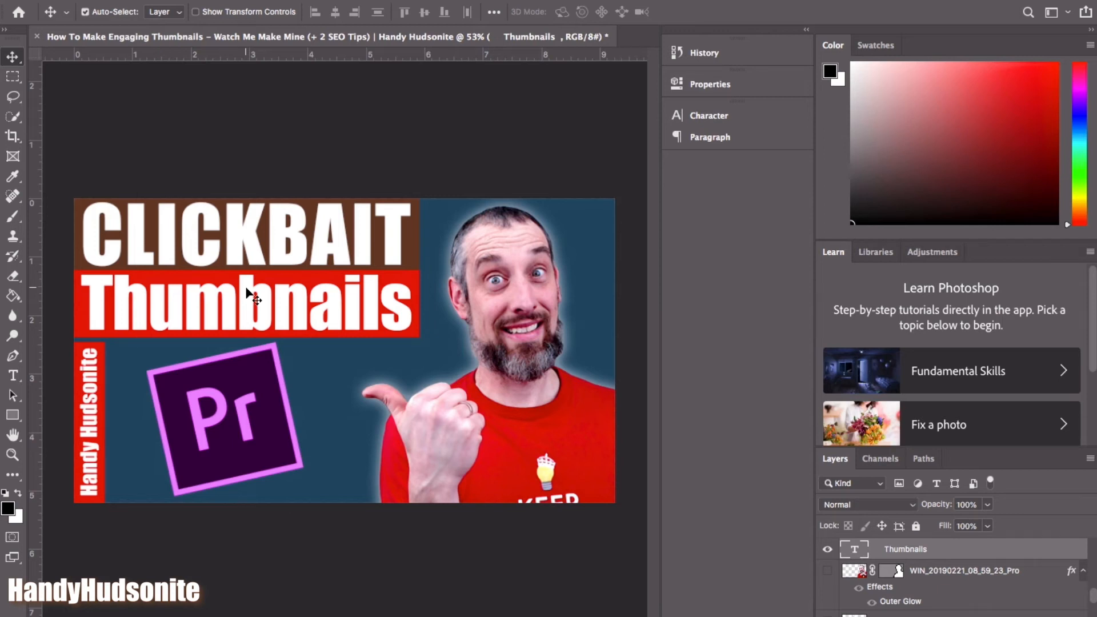
- Reduce the font size of the Thumbnails text to 84 pt
{"action": "left_click", "coordinate": [13, 375]}
{"action": "left_click_drag", "start_coordinate": [80, 298], "coordinate": [412, 280]}
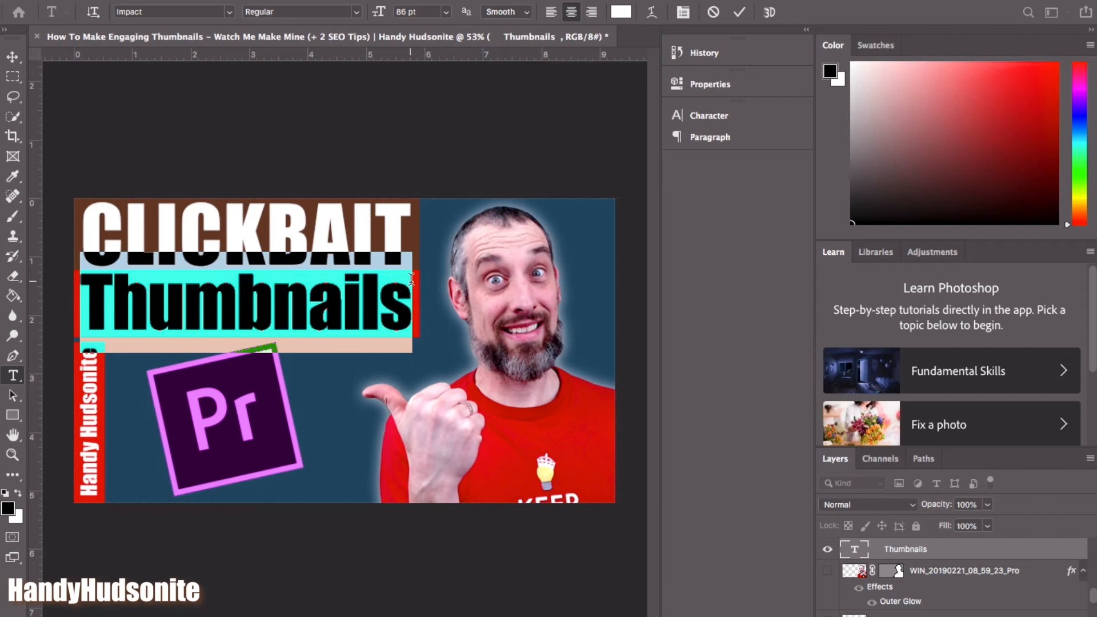
{"action": "left_click", "coordinate": [427, 12]}
{"action": "key", "text": "Down"}
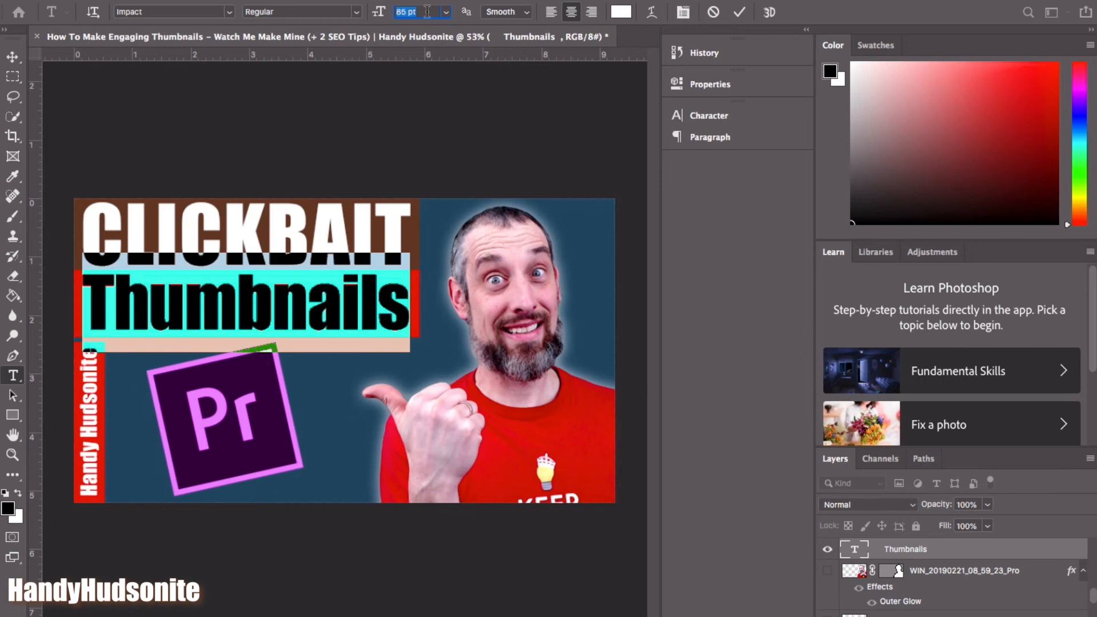
{"action": "key", "text": "Down"}
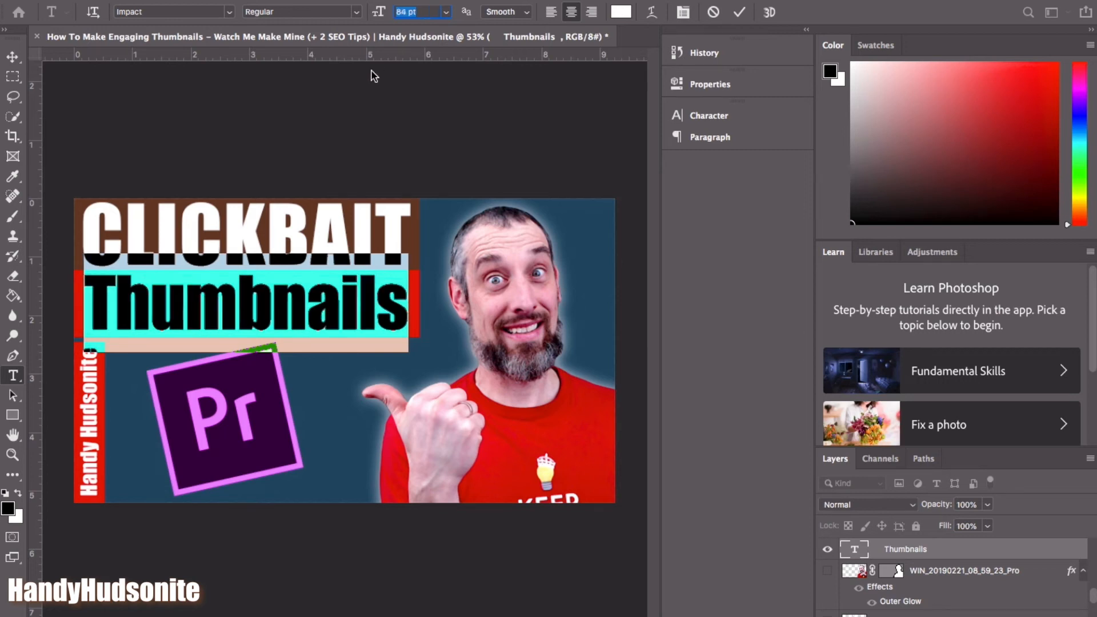
{"action": "left_click", "coordinate": [315, 302]}
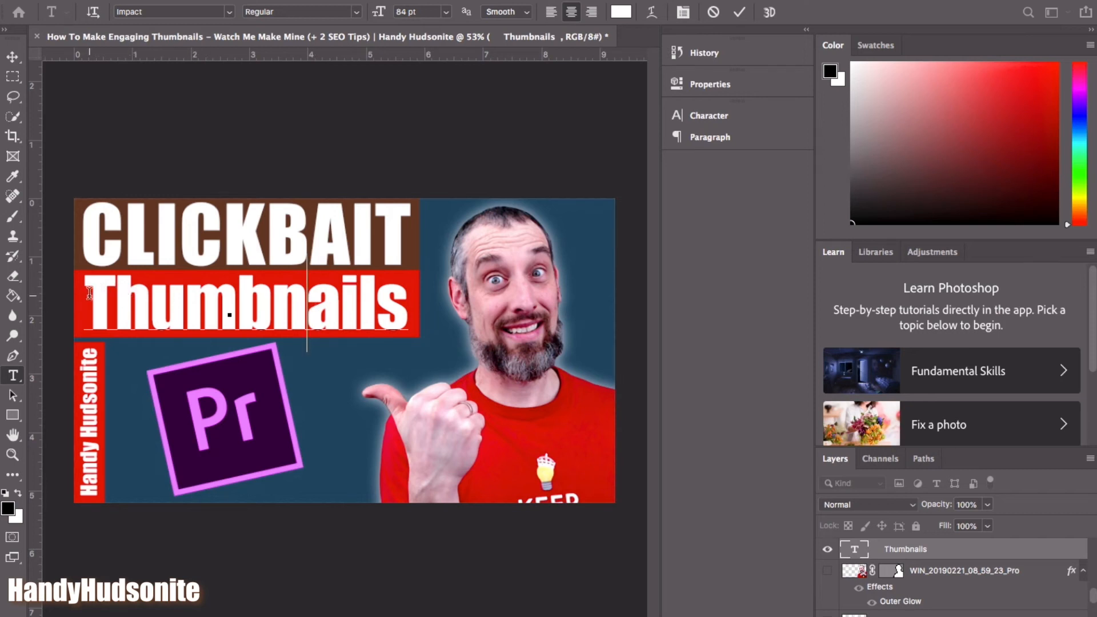
{"action": "left_click", "coordinate": [13, 58]}
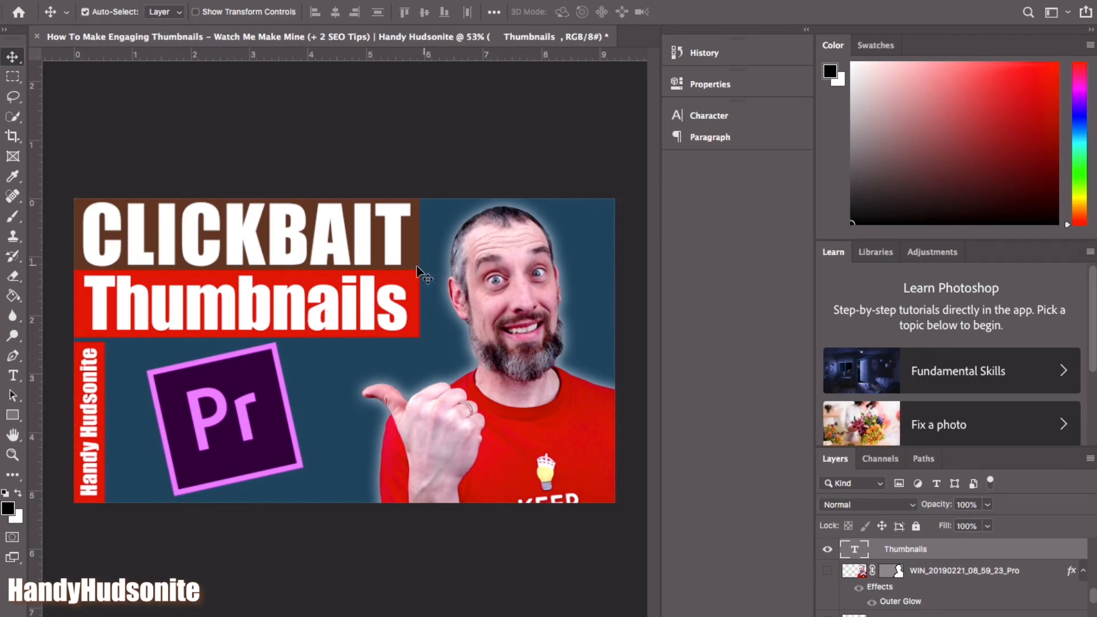
- Inspect the margins and alignment of the CLICKBAIT and Thumbnails text within their coloured bars up close
{"action": "scroll", "coordinate": [408, 282], "scroll_direction": "up", "scroll_amount": 5}
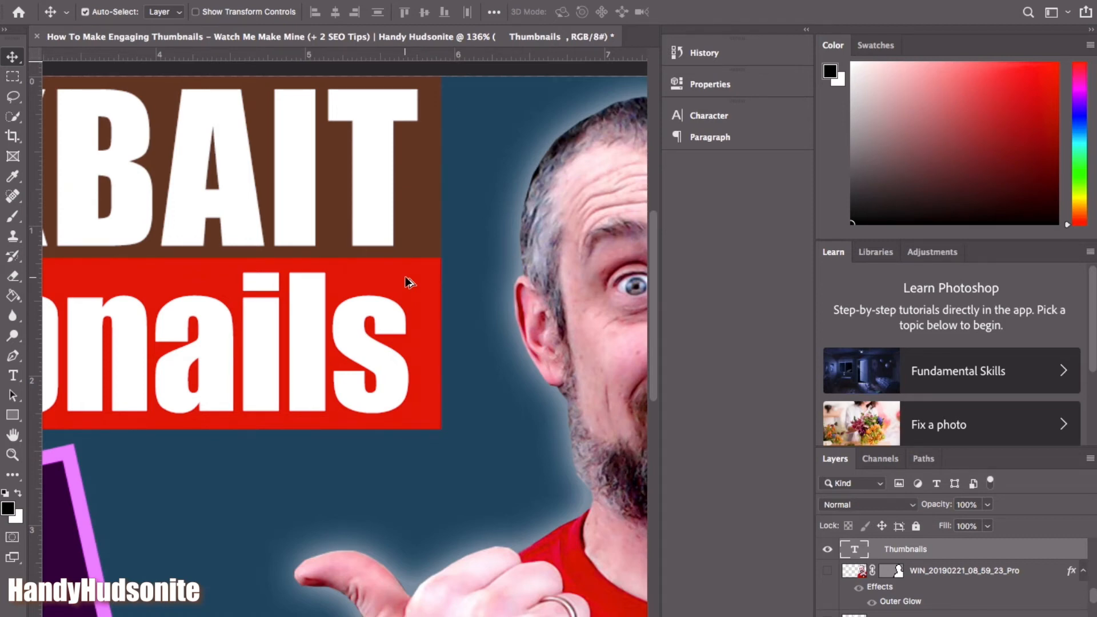
{"action": "scroll", "coordinate": [408, 283], "scroll_direction": "down", "scroll_amount": 6}
{"action": "scroll", "coordinate": [408, 283], "scroll_direction": "up", "scroll_amount": 4}
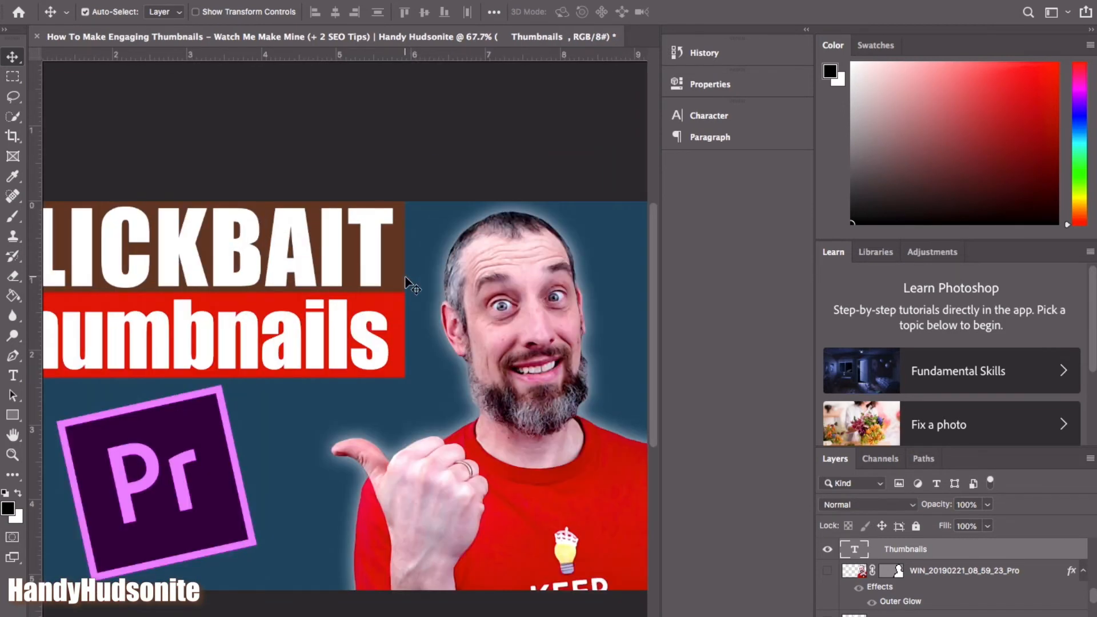
{"action": "scroll", "coordinate": [408, 283], "scroll_direction": "left", "scroll_amount": 3}
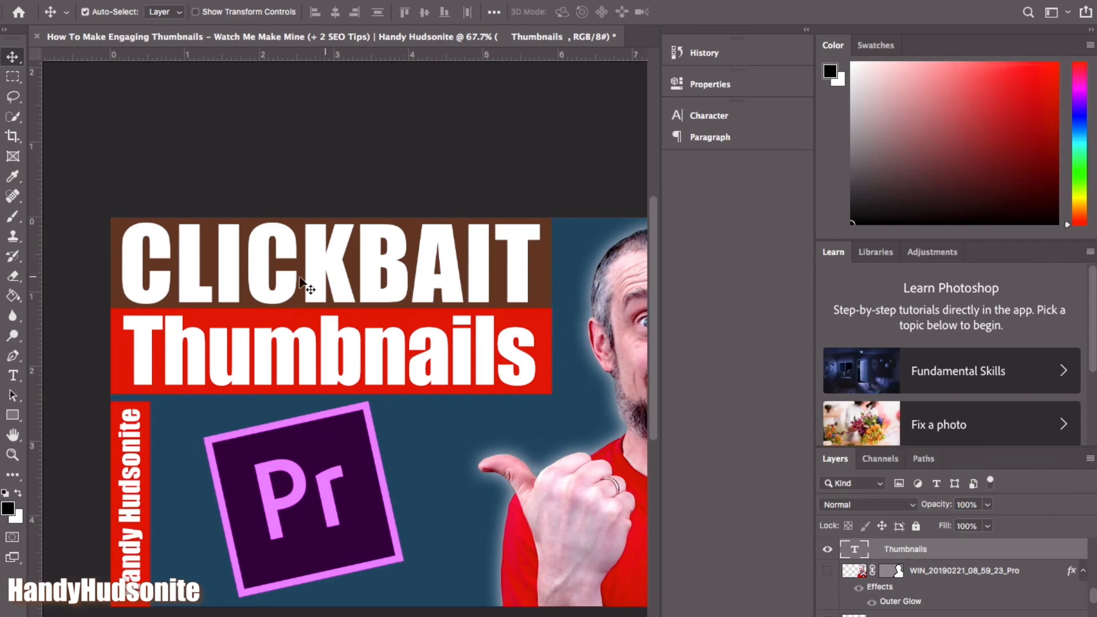
{"action": "scroll", "coordinate": [288, 280], "scroll_direction": "up", "scroll_amount": 6}
{"action": "scroll", "coordinate": [288, 281], "scroll_direction": "down", "scroll_amount": 5}
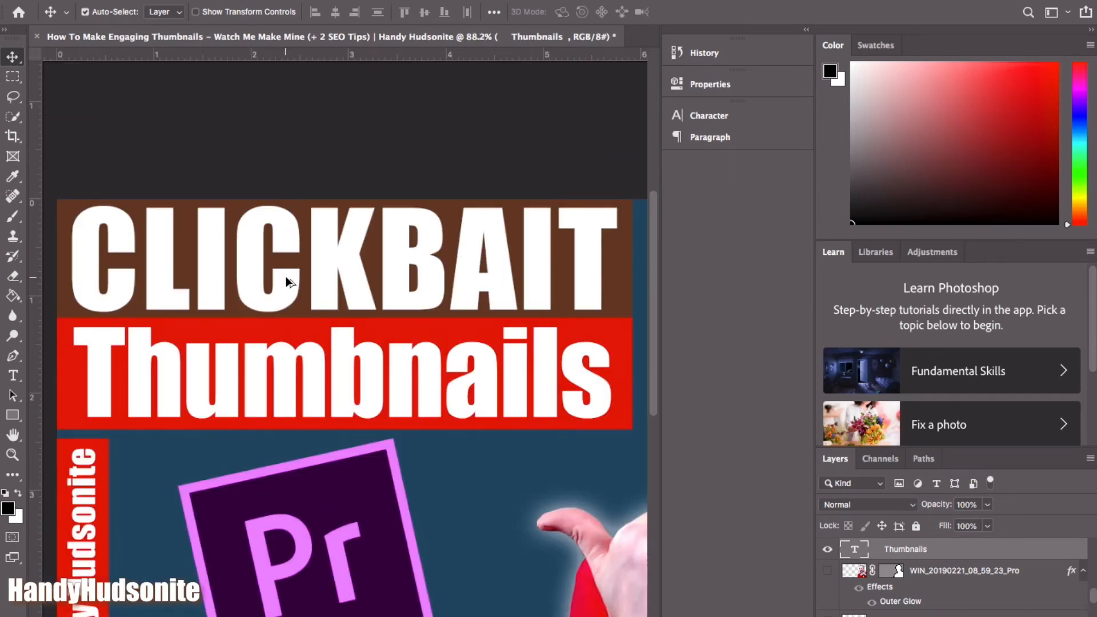
{"action": "scroll", "coordinate": [289, 281], "scroll_direction": "down", "scroll_amount": 2}
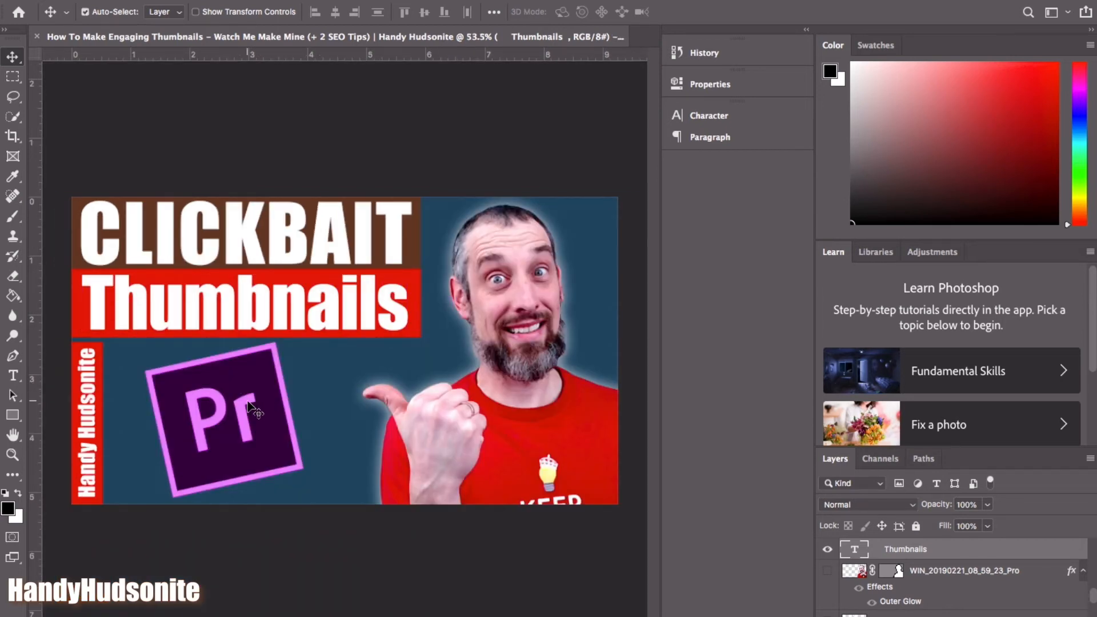
- Replace the contents of the Adobe Premiere Pro logo layer with how-to-make-video-thumbnails-film-icon.svg
{"action": "left_click", "coordinate": [250, 407]}
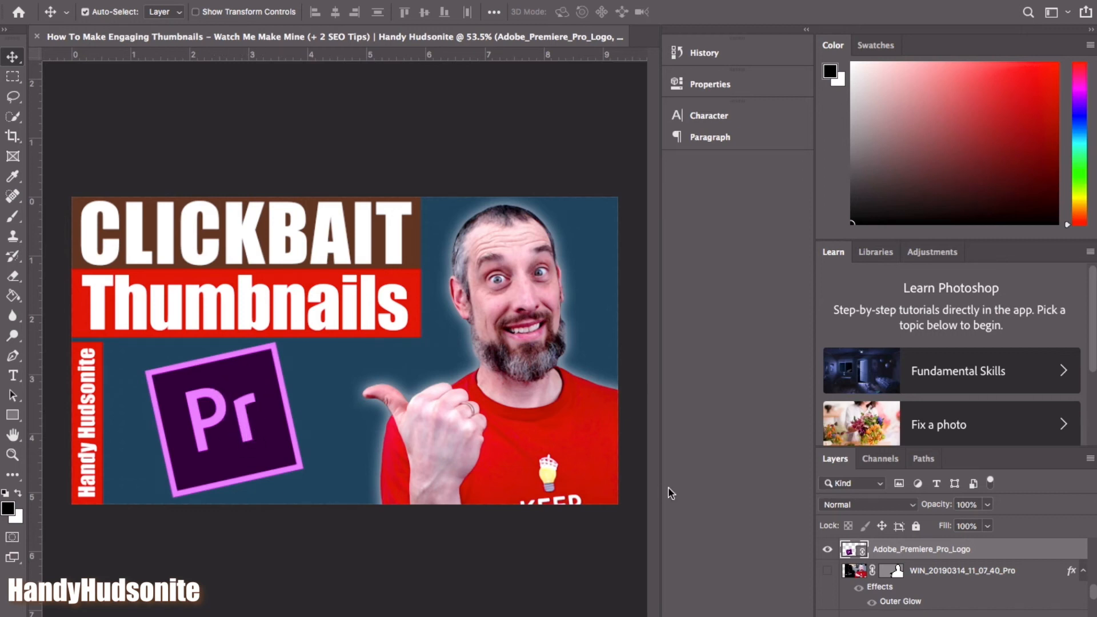
{"action": "right_click", "coordinate": [918, 546]}
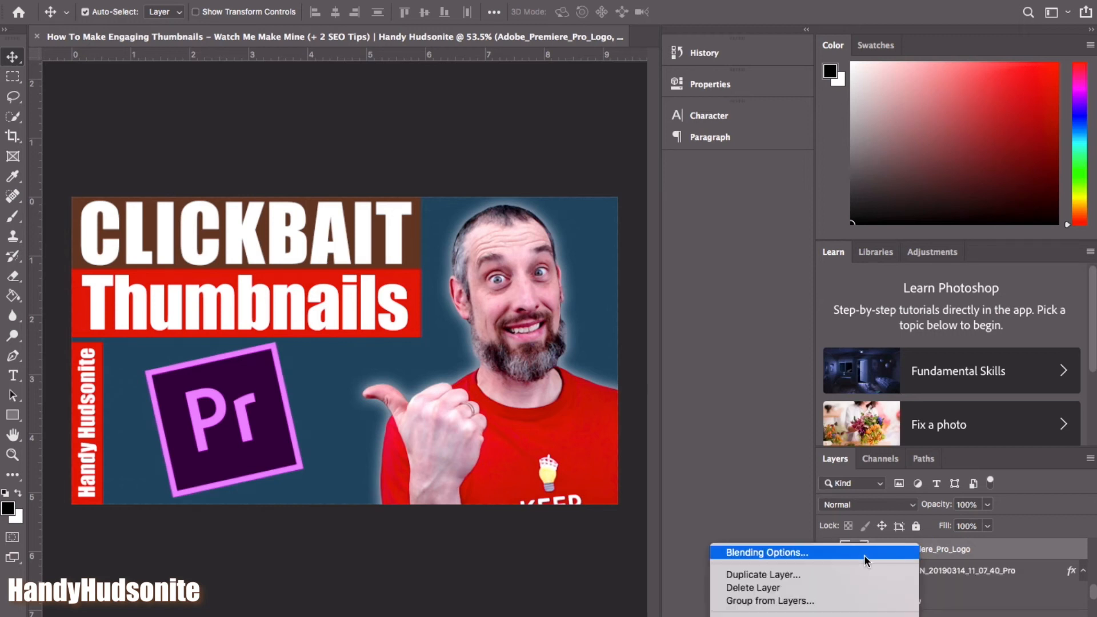
{"action": "scroll", "coordinate": [819, 569], "scroll_direction": "down", "scroll_amount": 3}
{"action": "scroll", "coordinate": [819, 570], "scroll_direction": "down", "scroll_amount": 5}
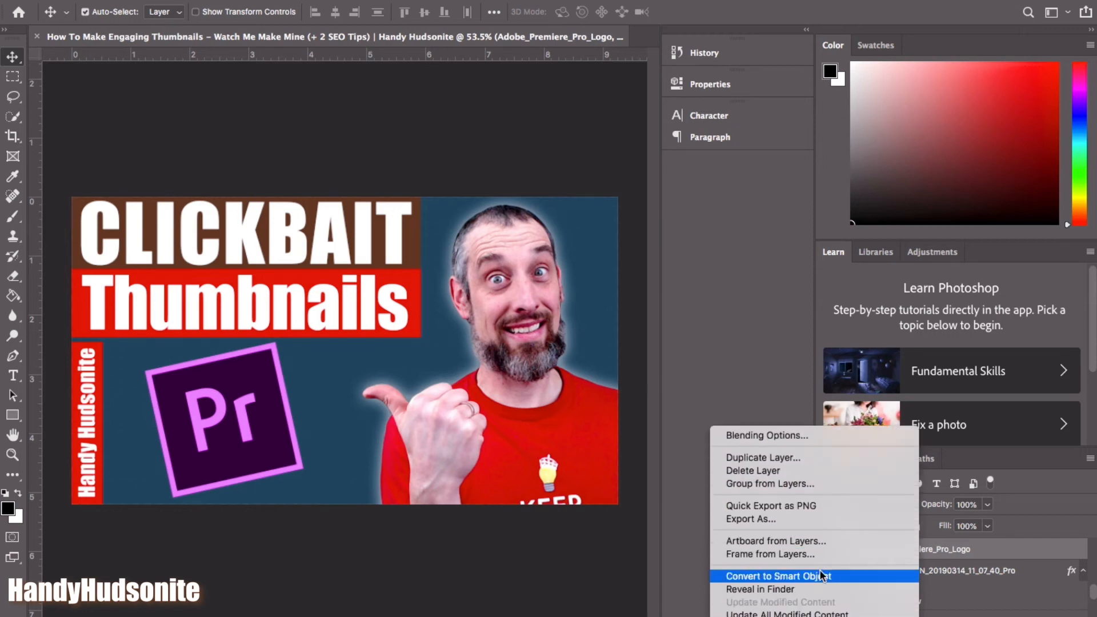
{"action": "scroll", "coordinate": [821, 574], "scroll_direction": "down", "scroll_amount": 2}
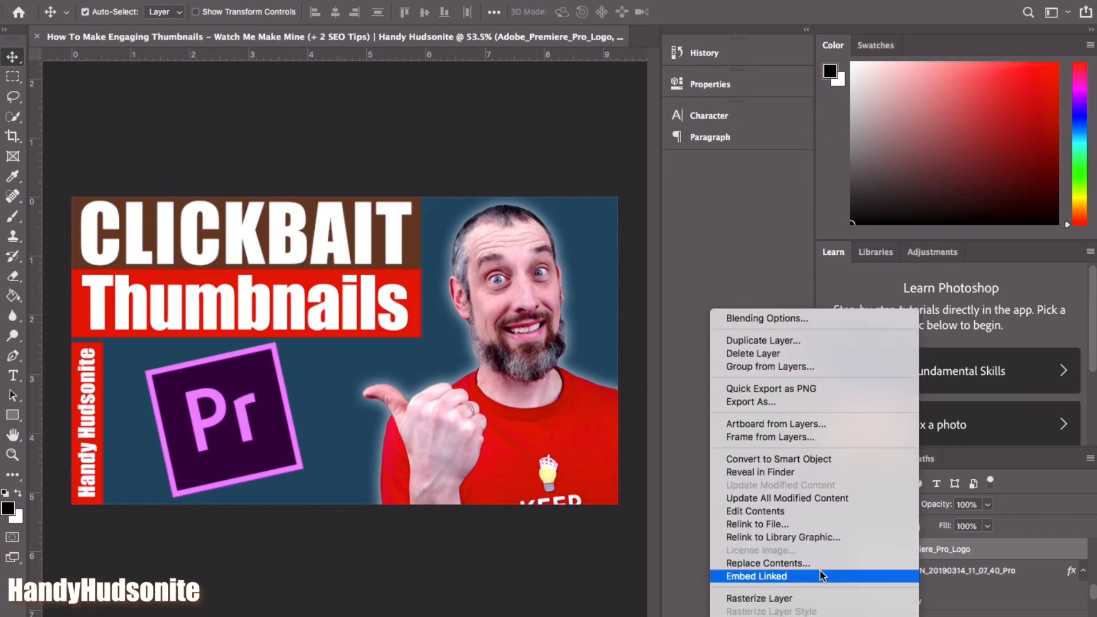
{"action": "left_click", "coordinate": [818, 562]}
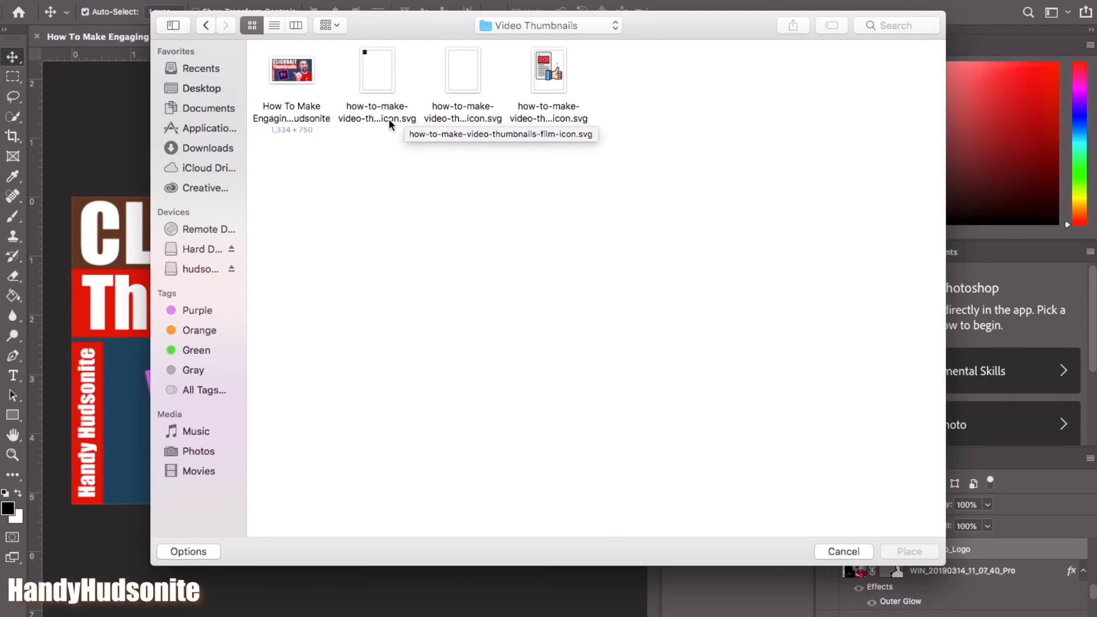
{"action": "left_click", "coordinate": [388, 84]}
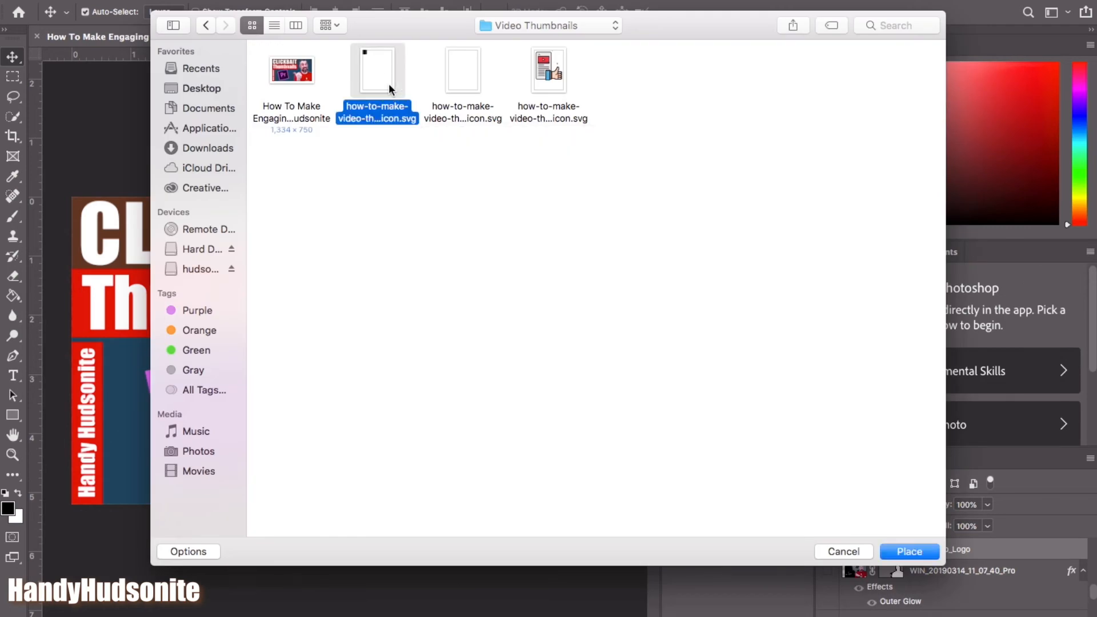
{"action": "left_click", "coordinate": [914, 552]}
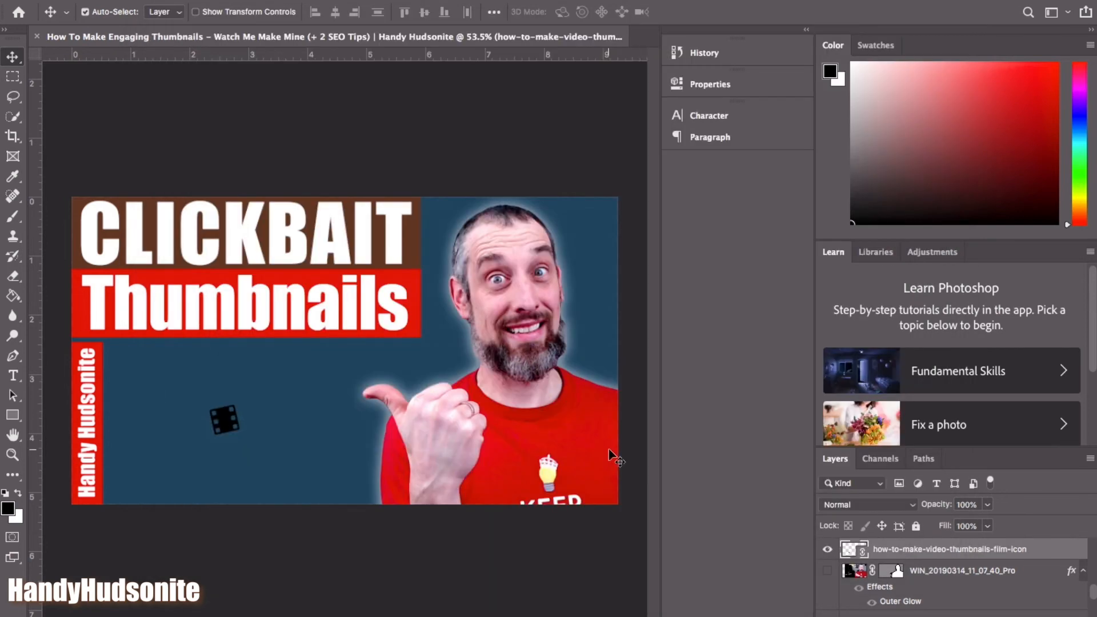
- Enlarge the film icon to about 340% so it fills the space below the Thumbnails bar
{"action": "left_click", "coordinate": [226, 417]}
{"action": "key", "text": "ctrl+t"}
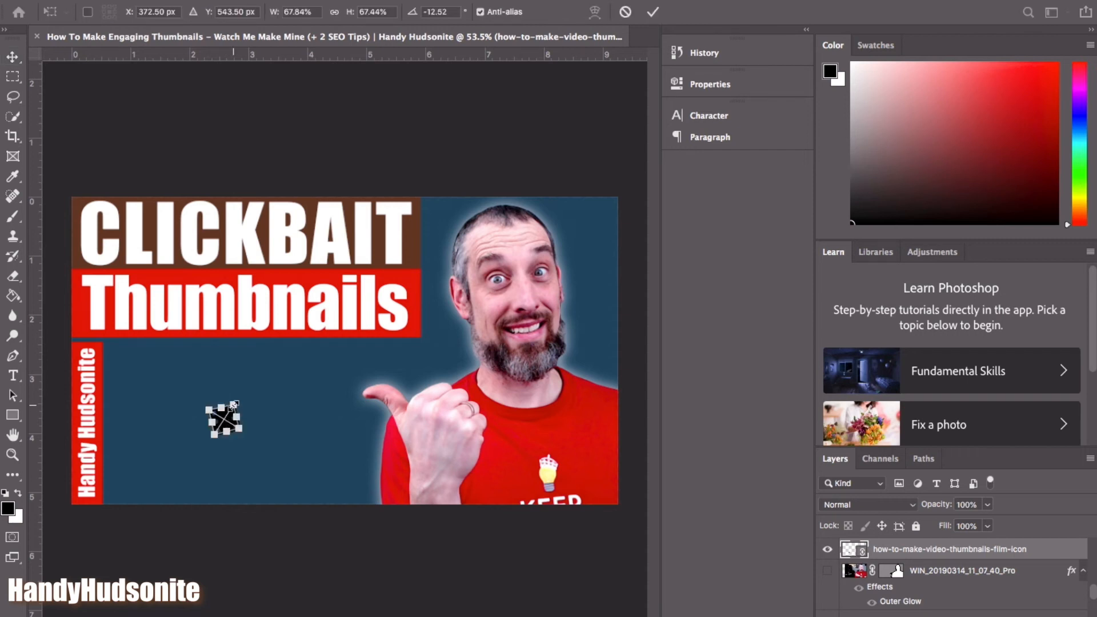
{"action": "left_click_drag", "start_coordinate": [233, 402], "coordinate": [283, 352]}
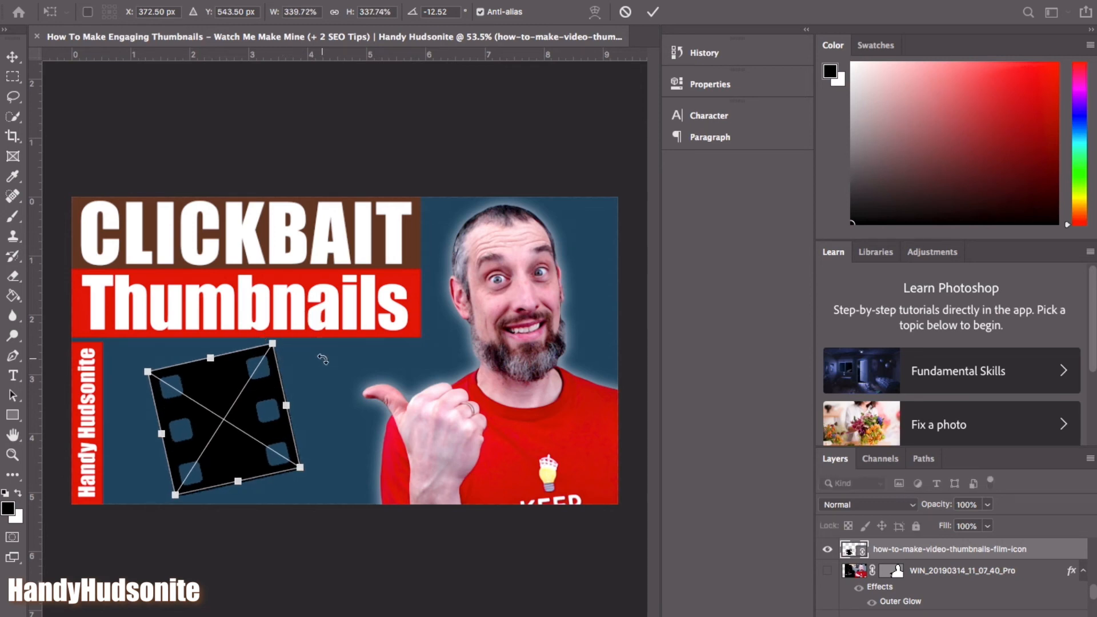
{"action": "key", "text": "Return"}
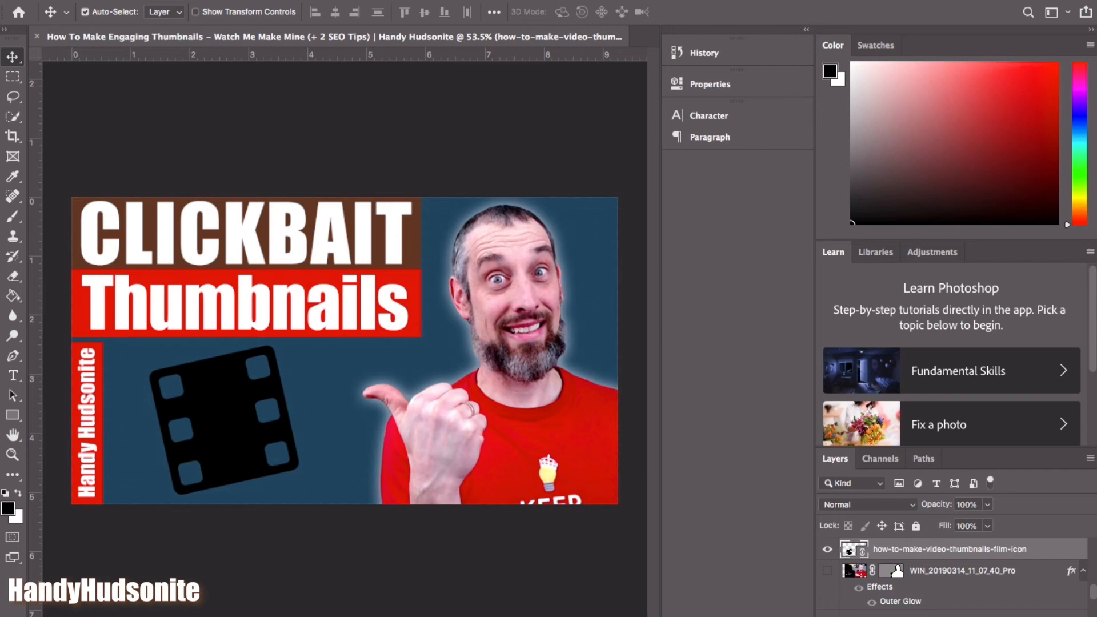
- Place how-to-make-video-thumbnails-click-icon.svg into the thumbnail as a linked file
{"action": "left_click", "coordinate": [133, 0]}
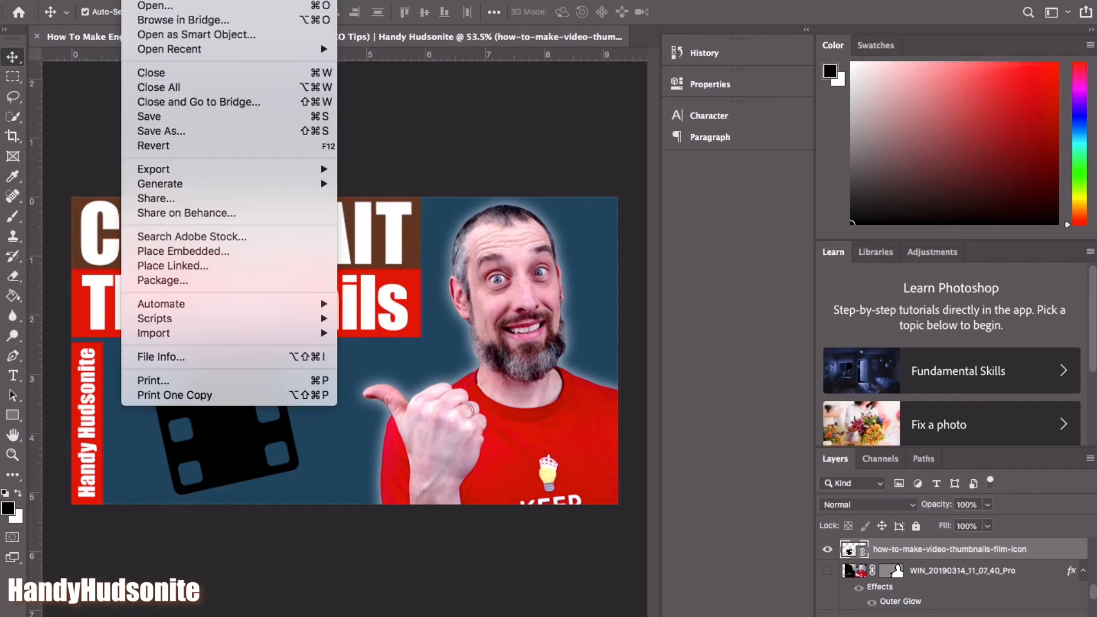
{"action": "left_click", "coordinate": [221, 266]}
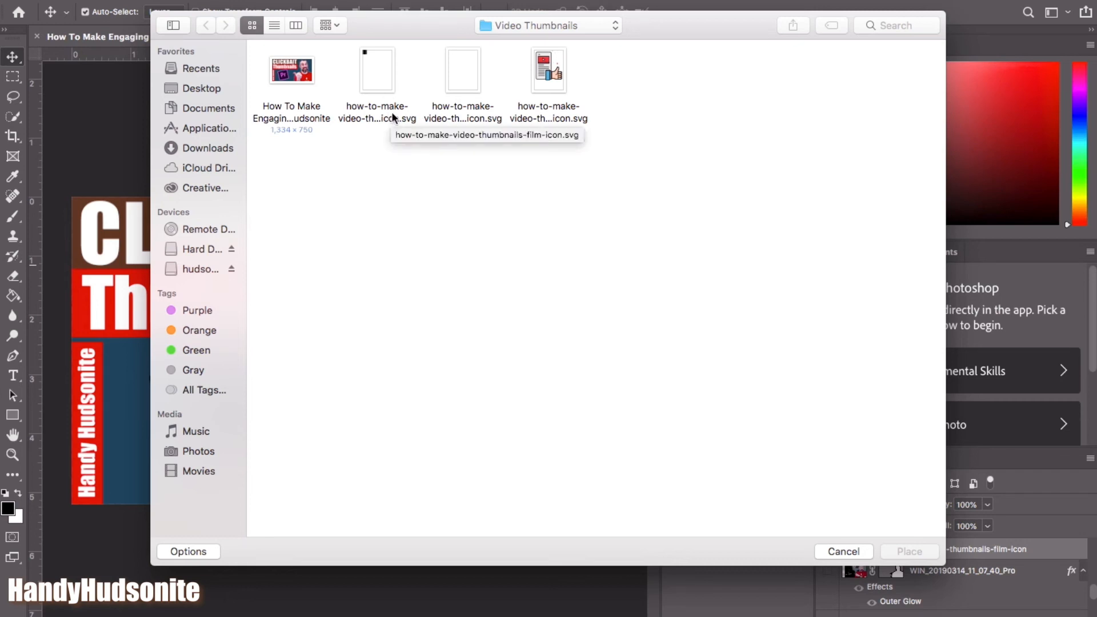
{"action": "left_click", "coordinate": [463, 71]}
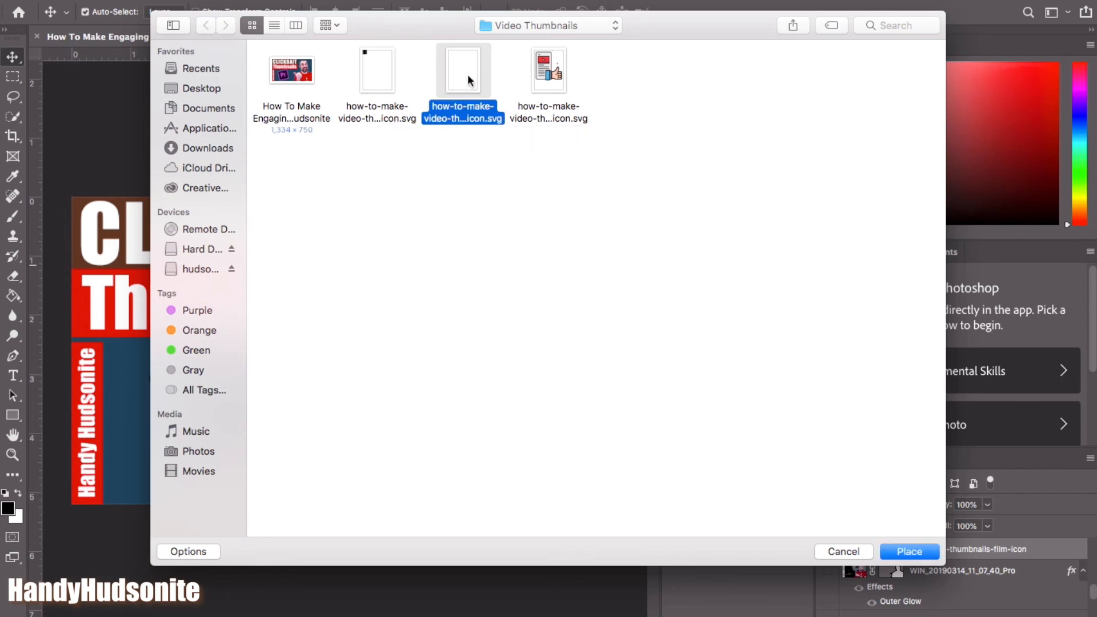
{"action": "left_click", "coordinate": [910, 552]}
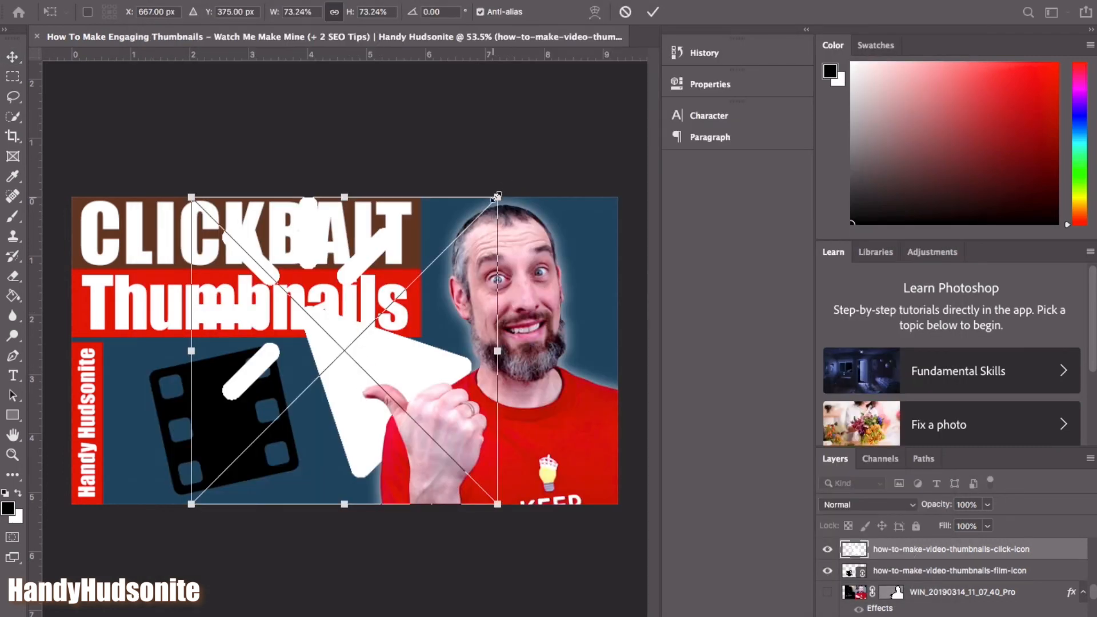
- Scale the click icon down to about 36% and position it over the film icon
{"action": "left_click_drag", "start_coordinate": [498, 196], "coordinate": [418, 276]}
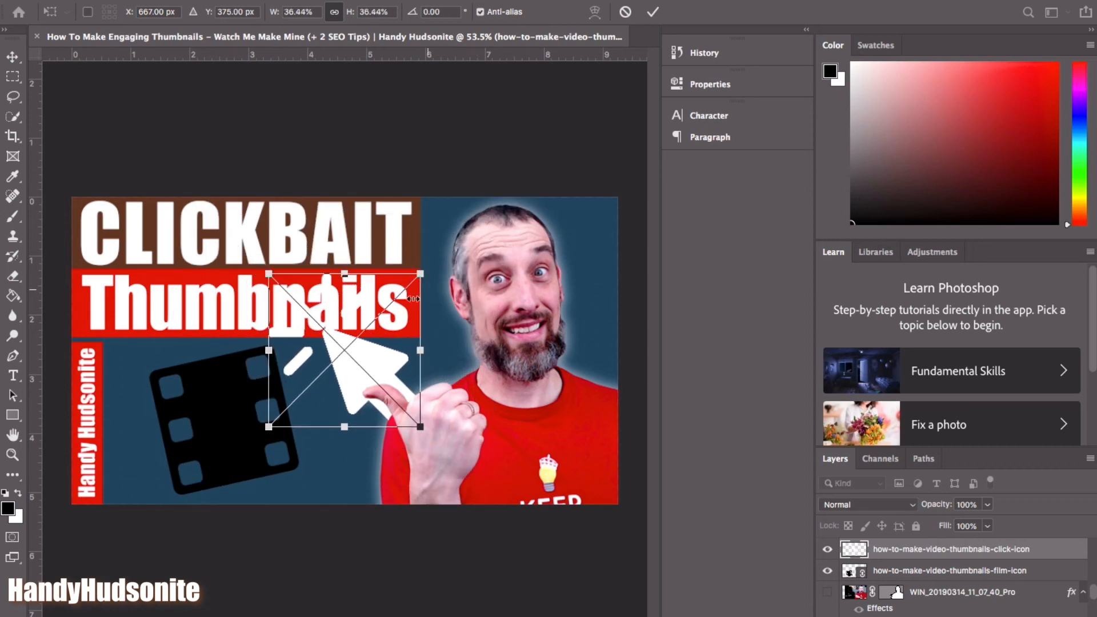
{"action": "left_click_drag", "start_coordinate": [362, 352], "coordinate": [274, 421]}
{"action": "key", "text": "Return"}
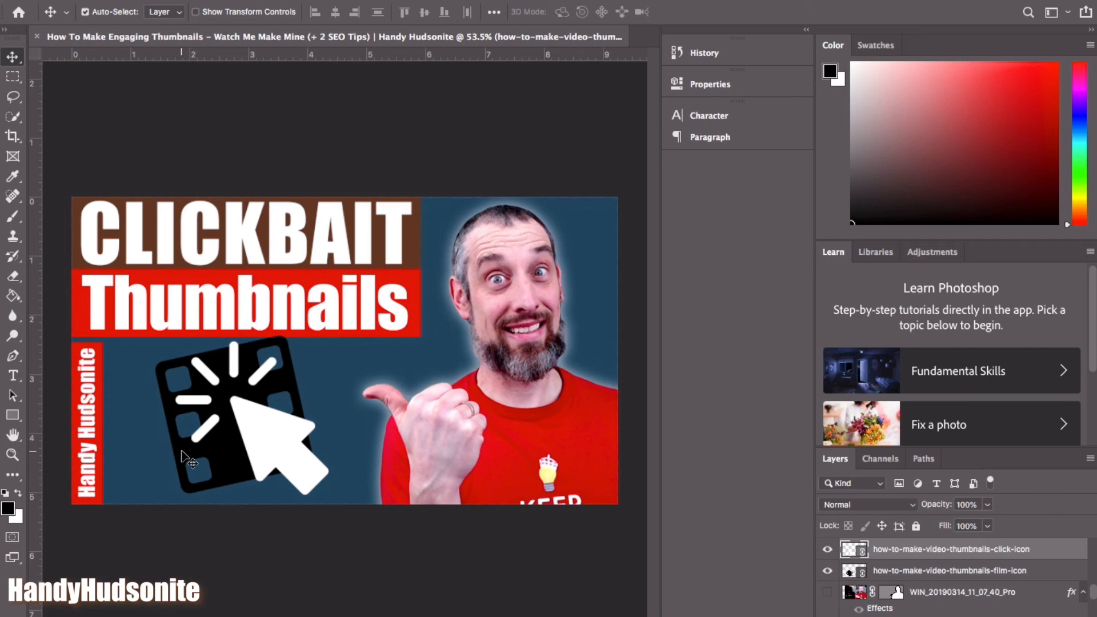
- Select the click and film icons together, shift them slightly down below the Thumbnails bar, and save the document
{"action": "key", "text": "super+z"}
{"action": "key", "text": "super+shift+z"}
{"action": "left_click", "coordinate": [183, 455], "text": "shift"}
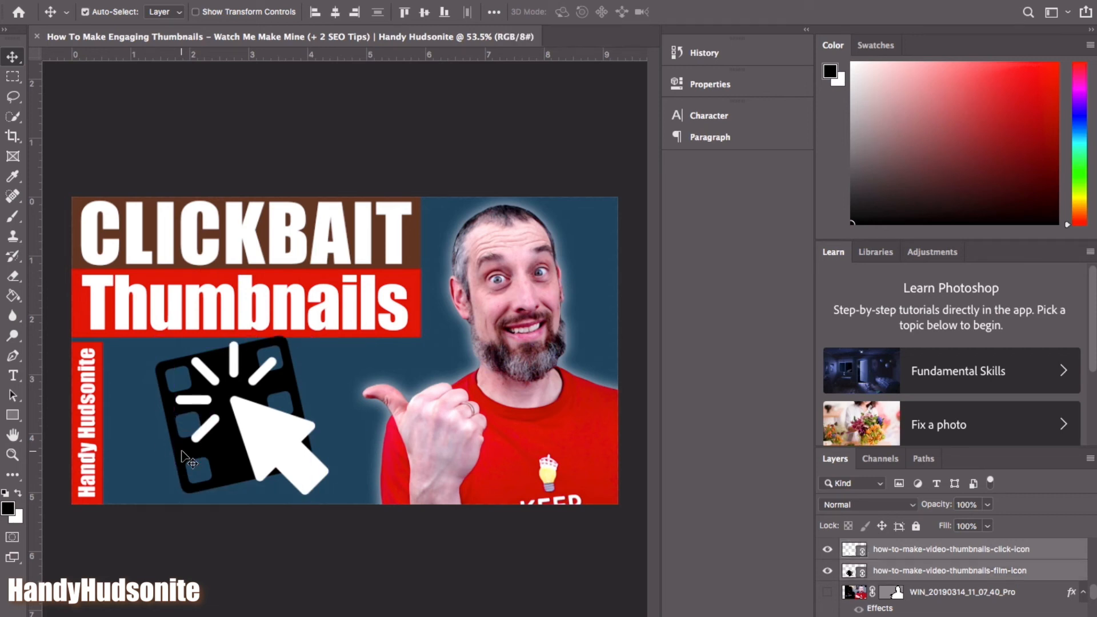
{"action": "left_click_drag", "start_coordinate": [270, 439], "coordinate": [275, 443]}
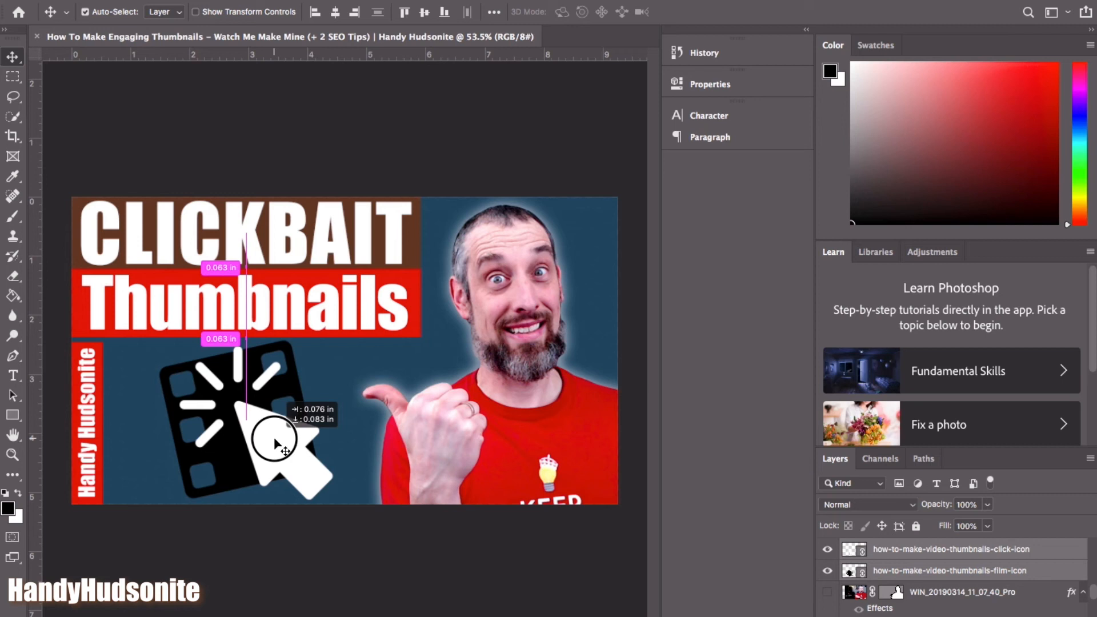
{"action": "left_click_drag", "start_coordinate": [275, 443], "coordinate": [268, 443]}
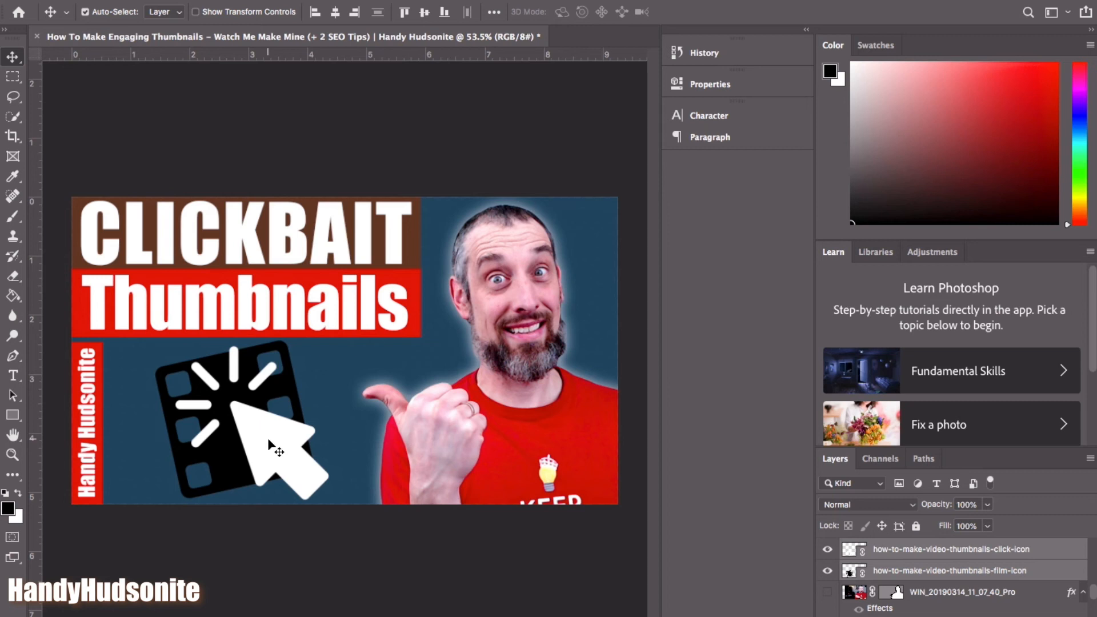
{"action": "key", "text": "super+s"}
- Save the layered document in Photoshop format as How To Make Engaging Thumbnails - Watch Me Make Mine (+ 2 SEO Tips) | Handy Hudsonite.psd
{"action": "scroll", "coordinate": [345, 349], "scroll_direction": "down", "scroll_amount": 1}
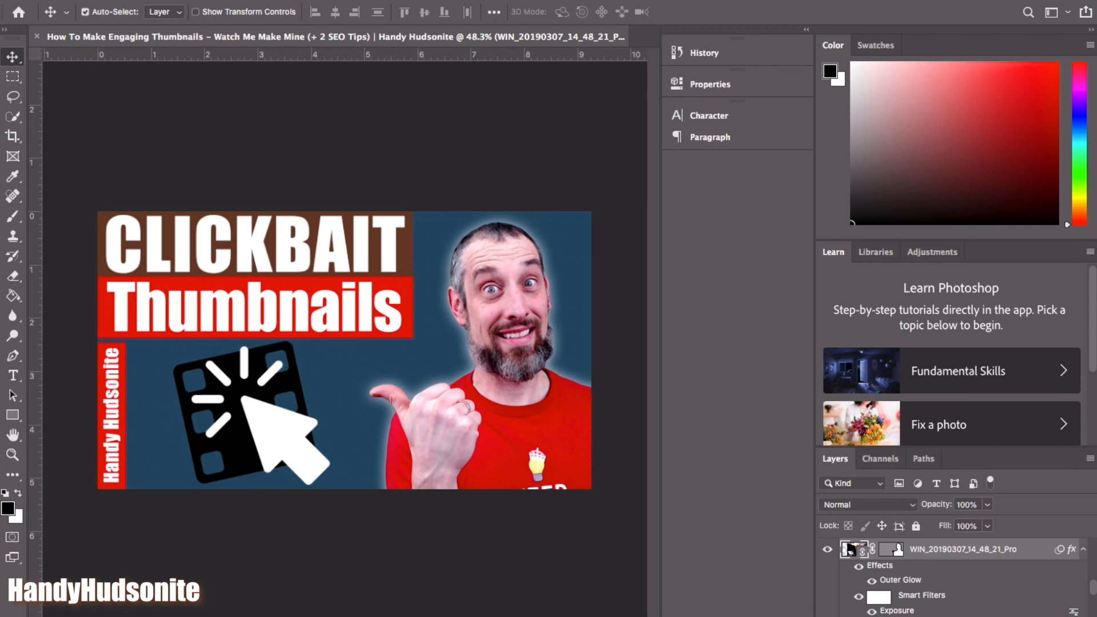
{"action": "left_click", "coordinate": [135, 0]}
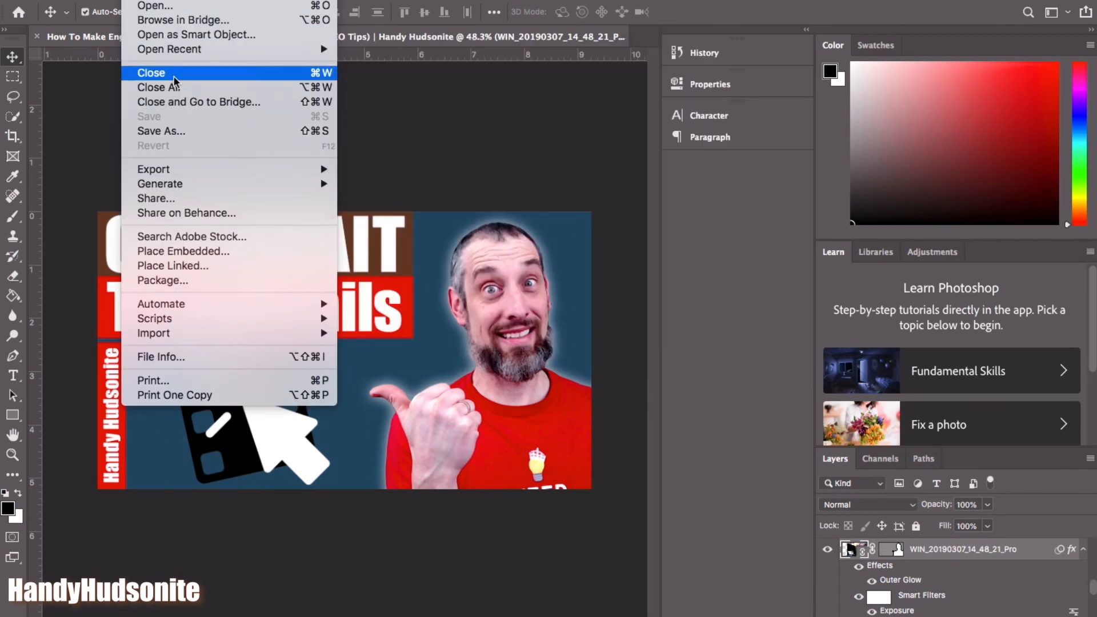
{"action": "left_click", "coordinate": [184, 133]}
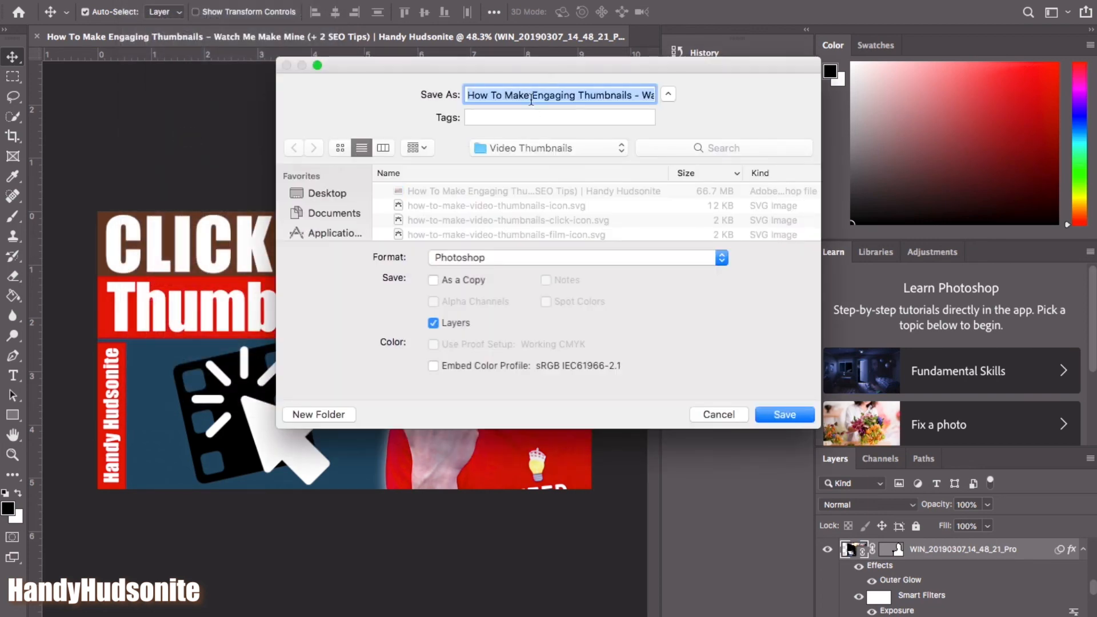
{"action": "left_click", "coordinate": [531, 94]}
{"action": "key", "text": "Right"}
{"action": "key", "text": "Right"}
{"action": "key", "text": "Right"}
{"action": "key", "text": "Right"}
{"action": "key", "text": "Right"}
{"action": "key", "text": "Right"}
{"action": "key", "text": "Right"}
{"action": "key", "text": "Right"}
{"action": "key", "text": "Right"}
{"action": "key", "text": "Right"}
{"action": "key", "text": "Right"}
{"action": "key", "text": "Right"}
{"action": "key", "text": "Right"}
{"action": "key", "text": "Right"}
{"action": "key", "text": "Right"}
{"action": "key", "text": "Right"}
{"action": "key", "text": "Right"}
{"action": "key", "text": "Right"}
{"action": "key", "text": "Right"}
{"action": "key", "text": "Right"}
{"action": "key", "text": "Right"}
{"action": "key", "text": "Right"}
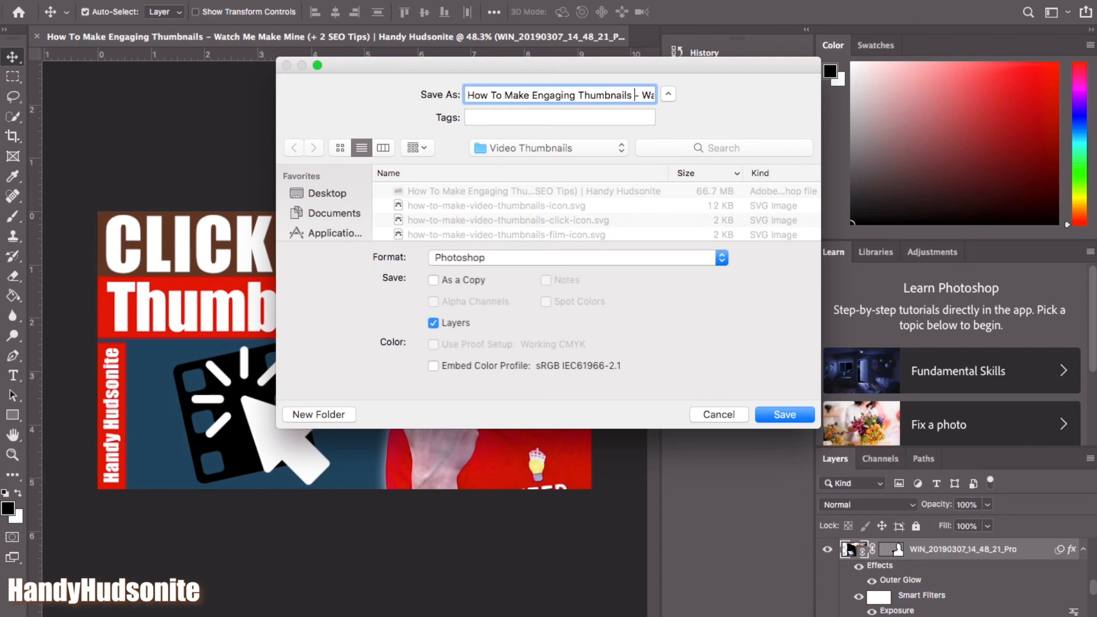
{"action": "key", "text": "Right"}
{"action": "key", "text": "Right"}
{"action": "key", "text": "Right"}
{"action": "key", "text": "Right"}
{"action": "key", "text": "Right"}
{"action": "key", "text": "Right"}
{"action": "key", "text": "Right"}
{"action": "key", "text": "Right"}
{"action": "key", "text": "Right"}
{"action": "key", "text": "Right"}
{"action": "key", "text": "Right"}
{"action": "key", "text": "Right"}
{"action": "key", "text": "Right"}
{"action": "key", "text": "Right"}
{"action": "key", "text": "Right"}
{"action": "key", "text": "Right"}
{"action": "key", "text": "Right"}
{"action": "key", "text": "Right"}
{"action": "key", "text": "Right"}
{"action": "key", "text": "Right"}
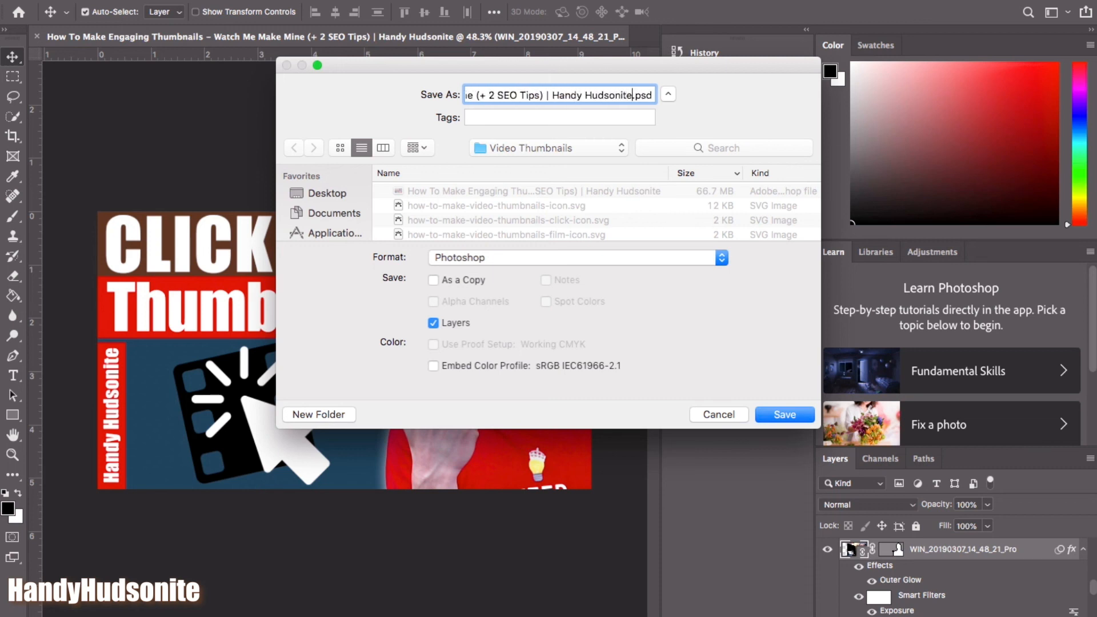
{"action": "key", "text": "Return"}
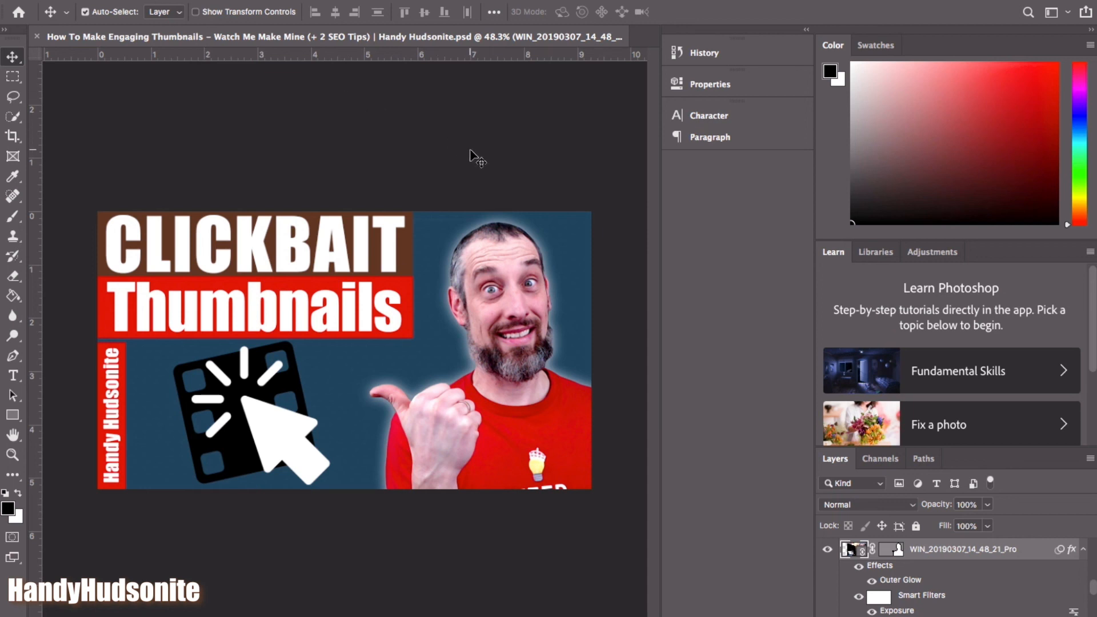
- Paste the copied YouTube thumbnail tags over the old video-editing keywords in the document's file info
{"action": "left_click", "coordinate": [135, 0]}
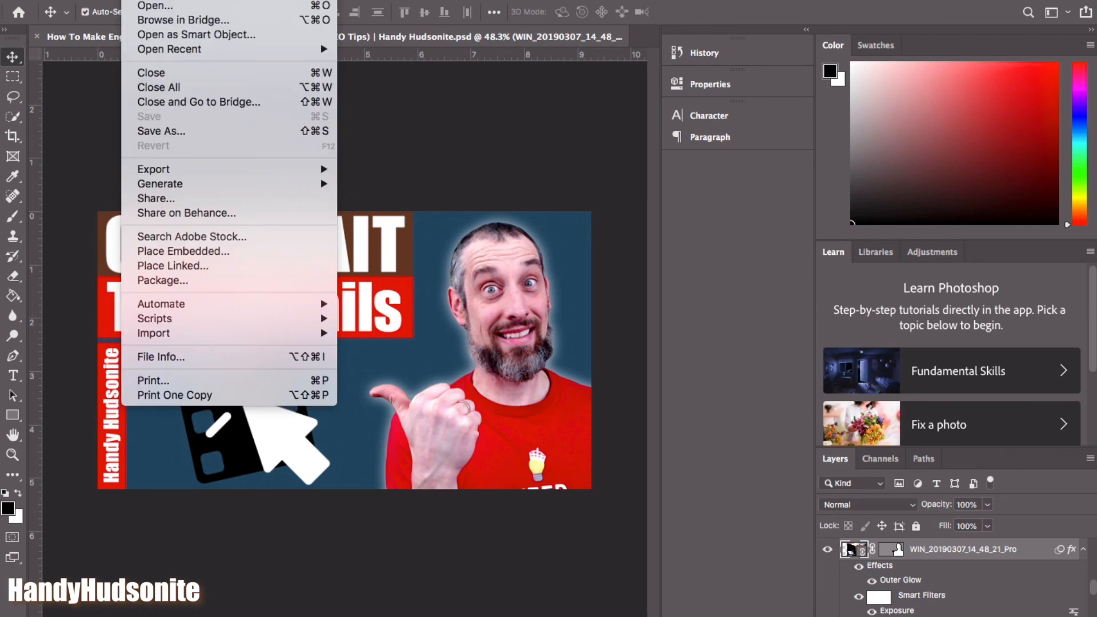
{"action": "left_click", "coordinate": [222, 363]}
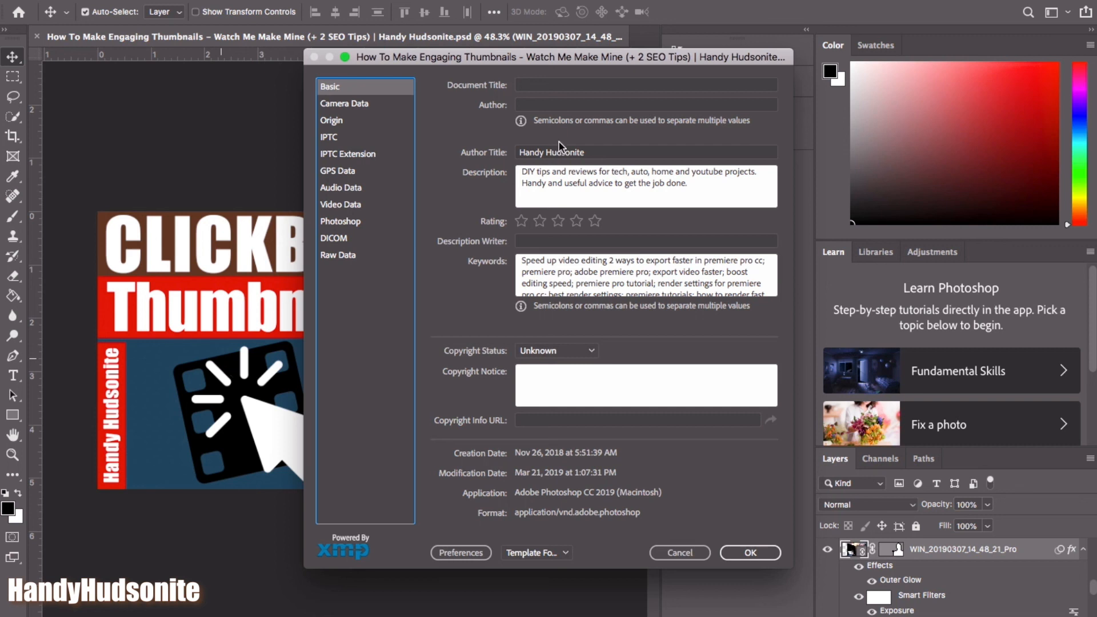
{"action": "left_click", "coordinate": [602, 260]}
{"action": "left_click_drag", "start_coordinate": [523, 261], "coordinate": [771, 295]}
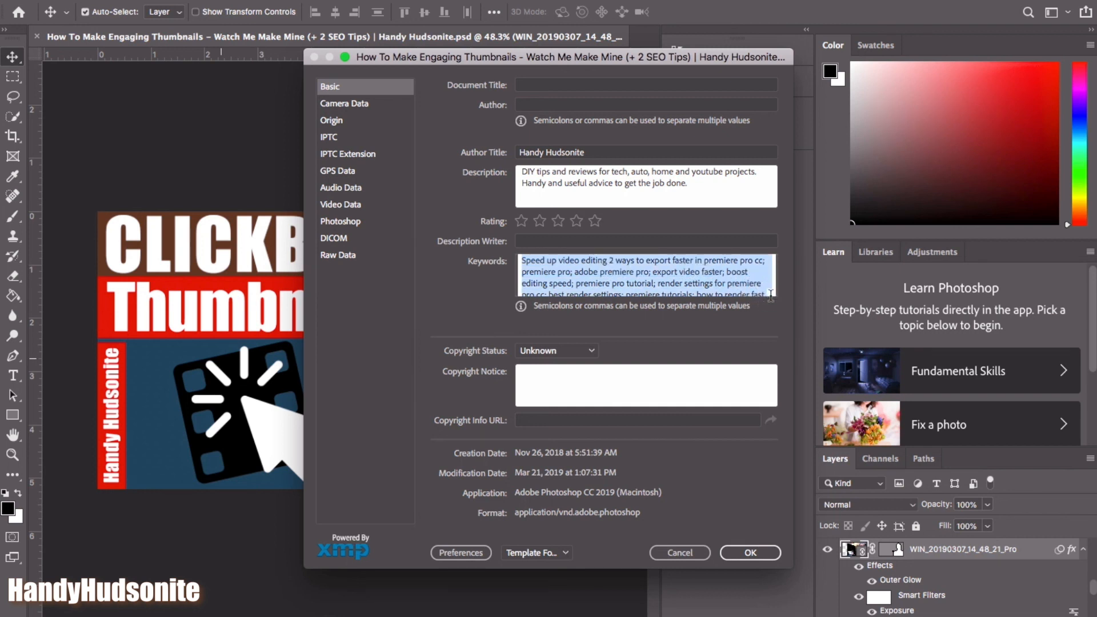
{"action": "key", "text": "super+v"}
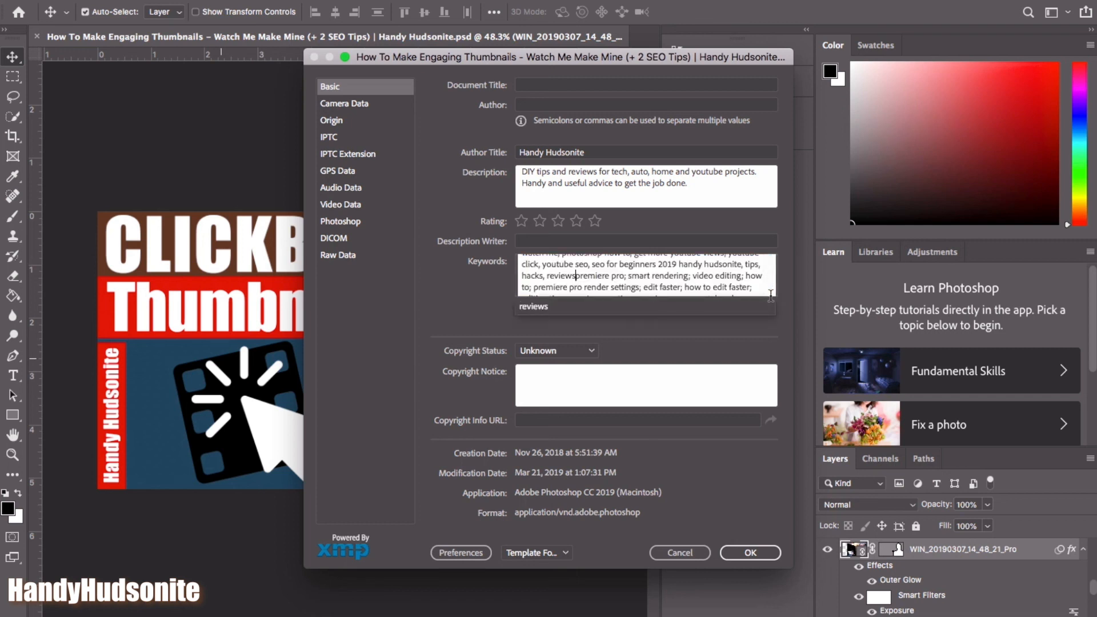
- Delete the leftover premiere pro keywords following the pasted tags, check the list from its start, and apply the file info
{"action": "scroll", "coordinate": [724, 273], "scroll_direction": "down", "scroll_amount": 2}
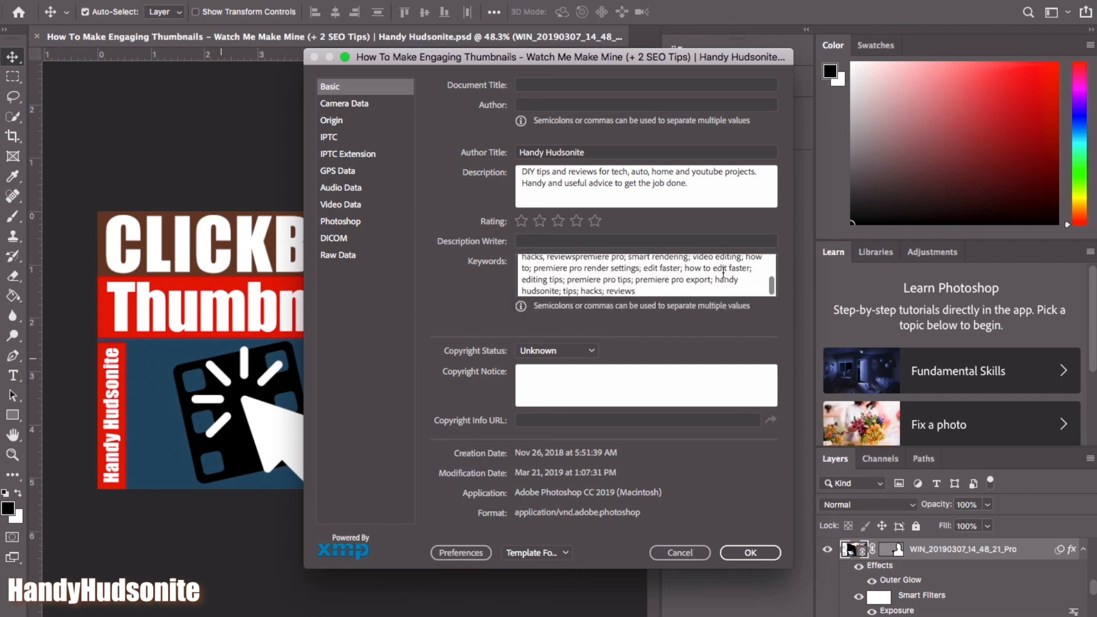
{"action": "key", "text": "shift+super+Down"}
{"action": "key", "text": "BackSpace"}
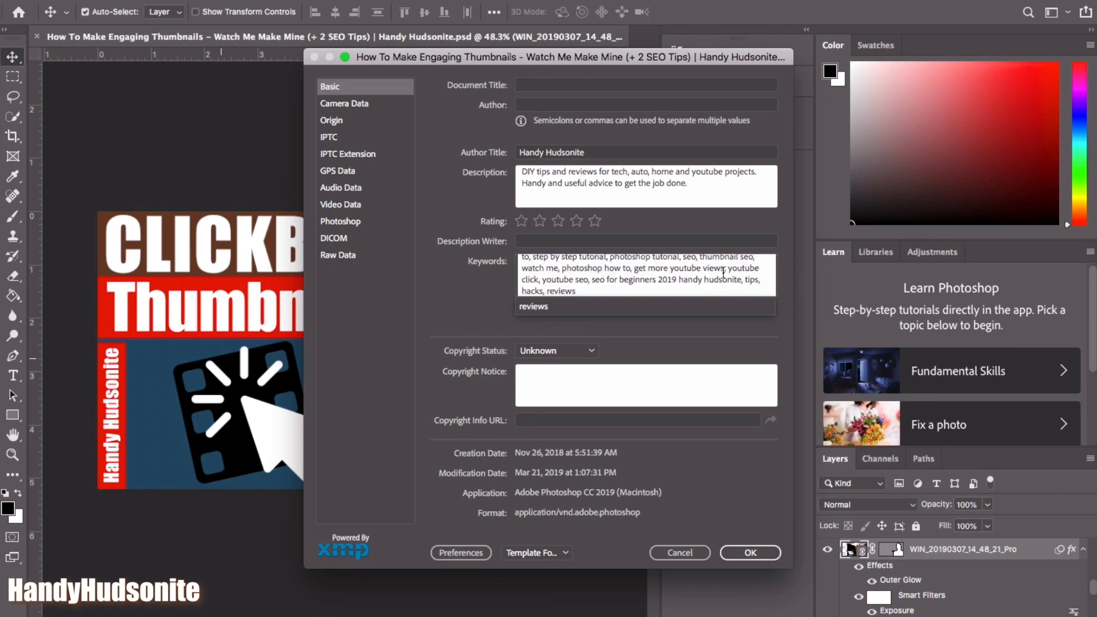
{"action": "scroll", "coordinate": [723, 273], "scroll_direction": "up", "scroll_amount": 4}
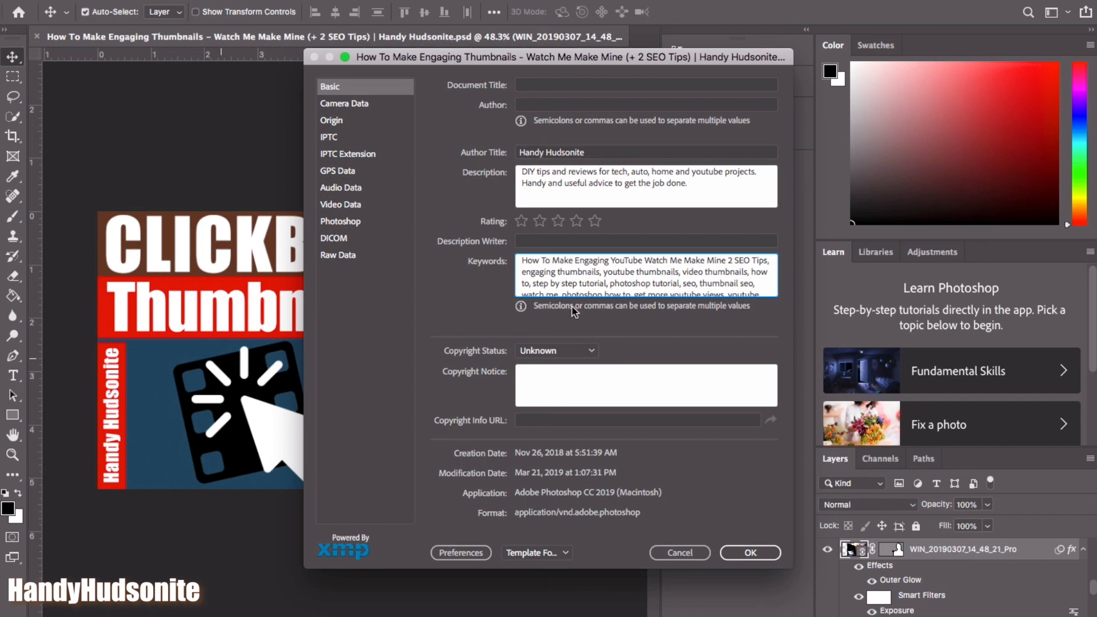
{"action": "left_click", "coordinate": [750, 553]}
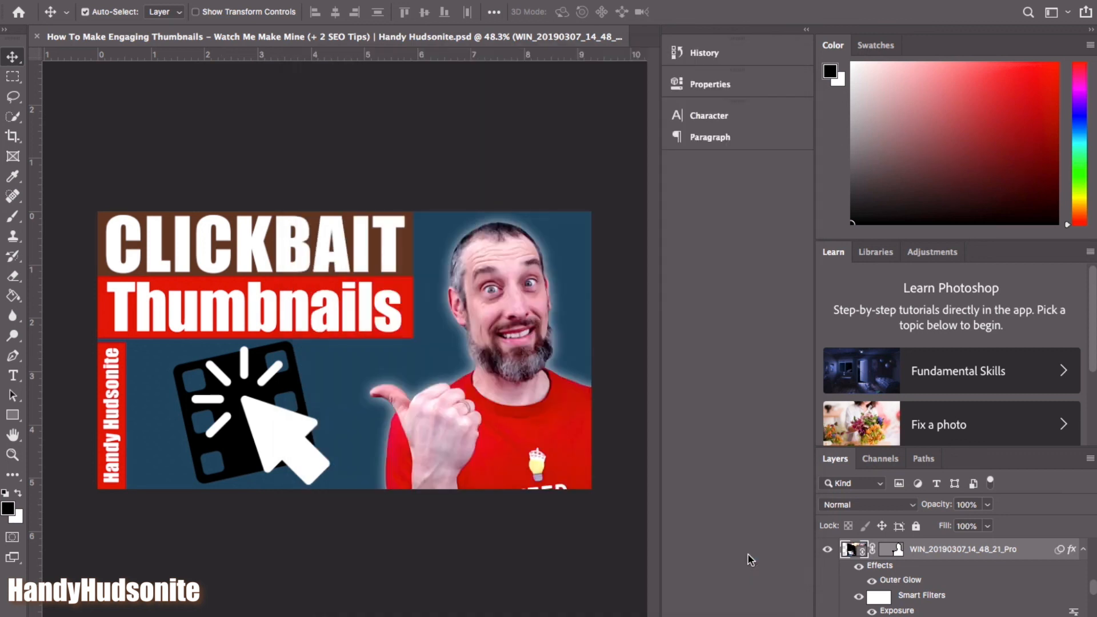
- Preview the thumbnail at a much smaller size and compare it with the existing uploads on the channel's YouTube videos page
{"action": "key", "text": "super"}
{"action": "scroll", "coordinate": [309, 277], "scroll_direction": "down", "scroll_amount": 4}
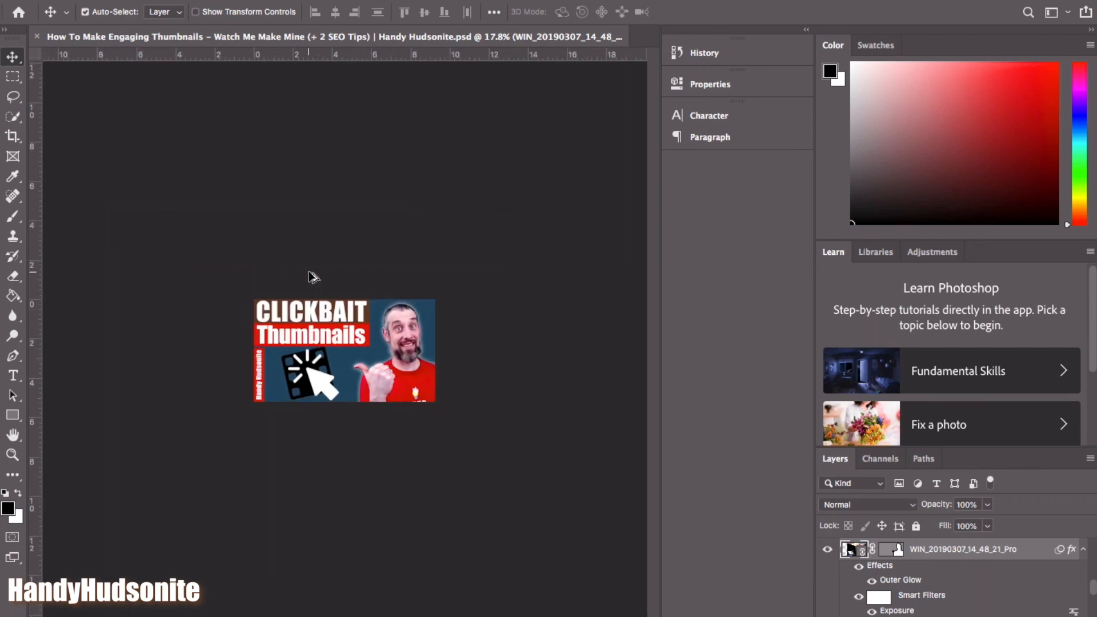
{"action": "scroll", "coordinate": [309, 272], "scroll_direction": "down", "scroll_amount": 2}
{"action": "scroll", "coordinate": [309, 273], "scroll_direction": "up", "scroll_amount": 2}
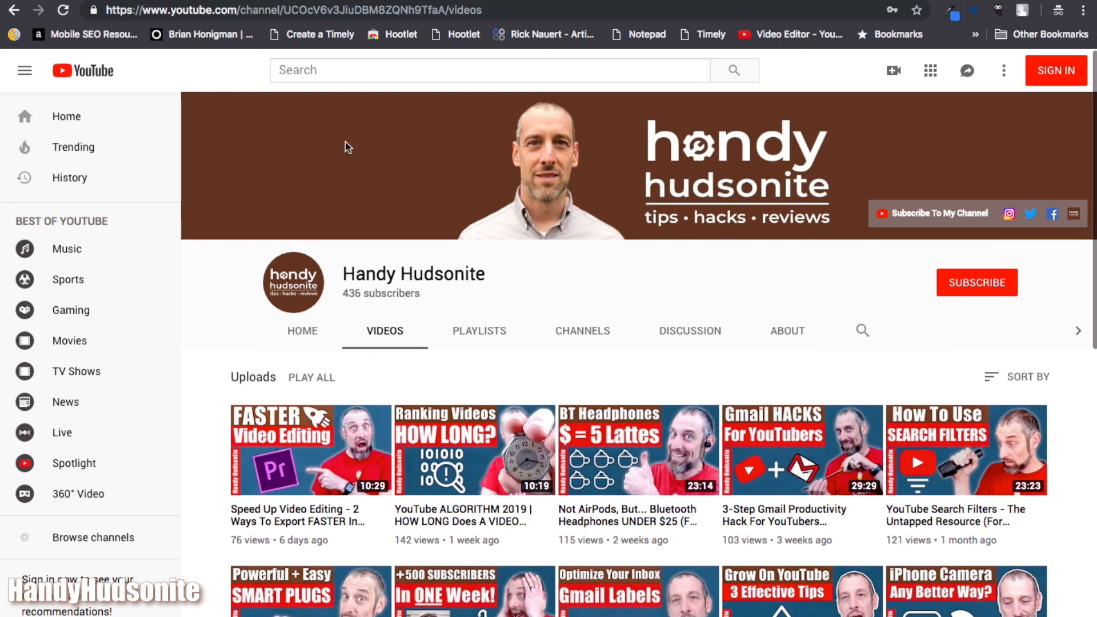
{"action": "scroll", "coordinate": [585, 326], "scroll_direction": "down", "scroll_amount": 3}
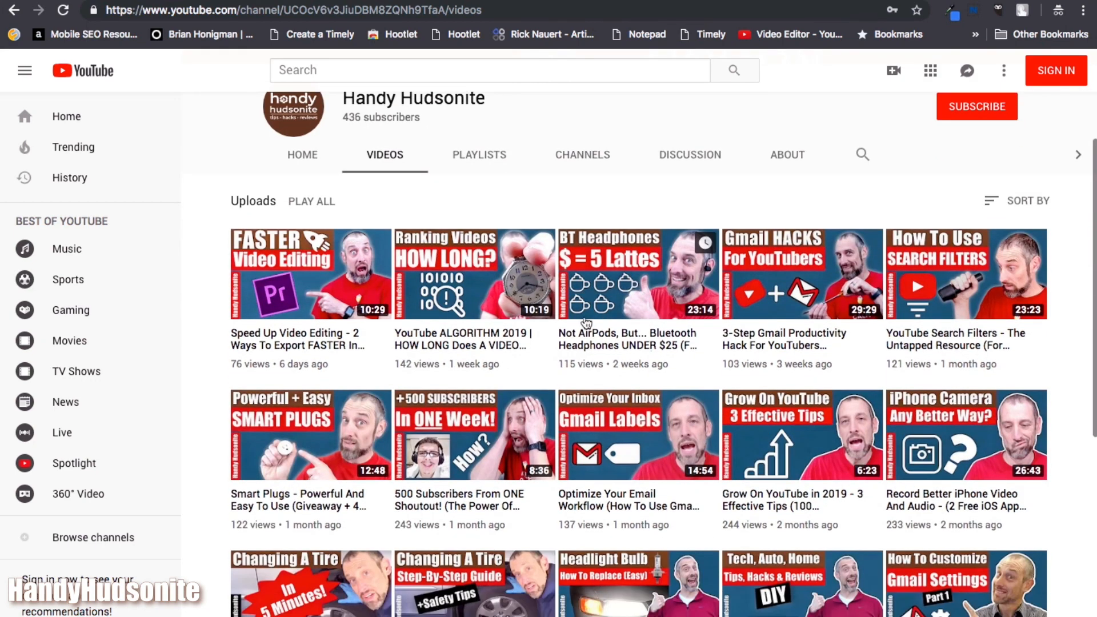
{"action": "scroll", "coordinate": [585, 323], "scroll_direction": "up", "scroll_amount": 3}
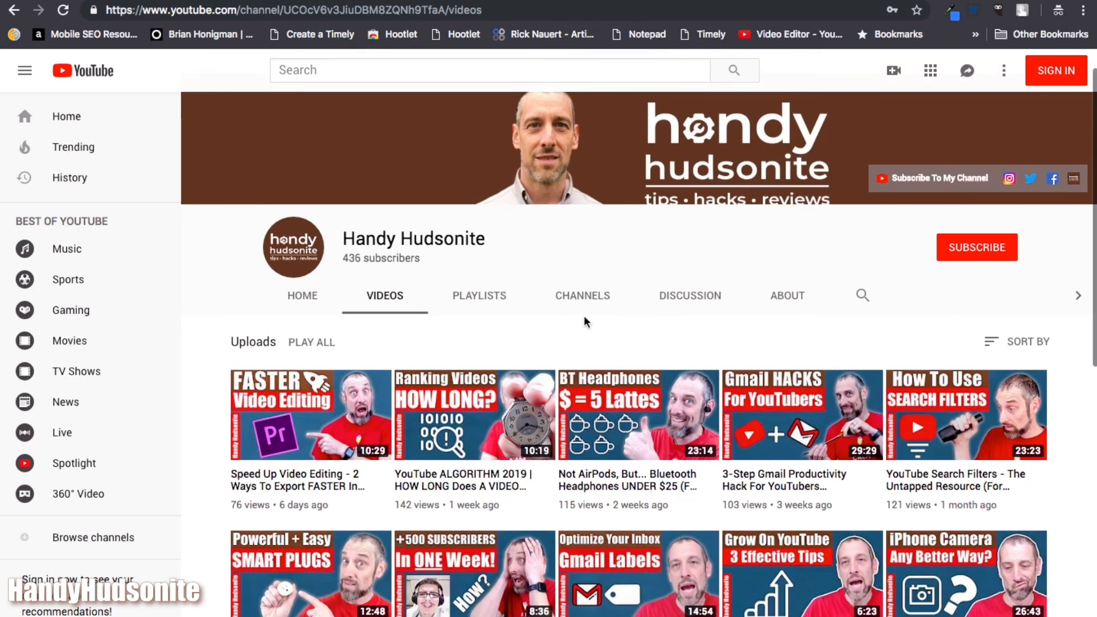